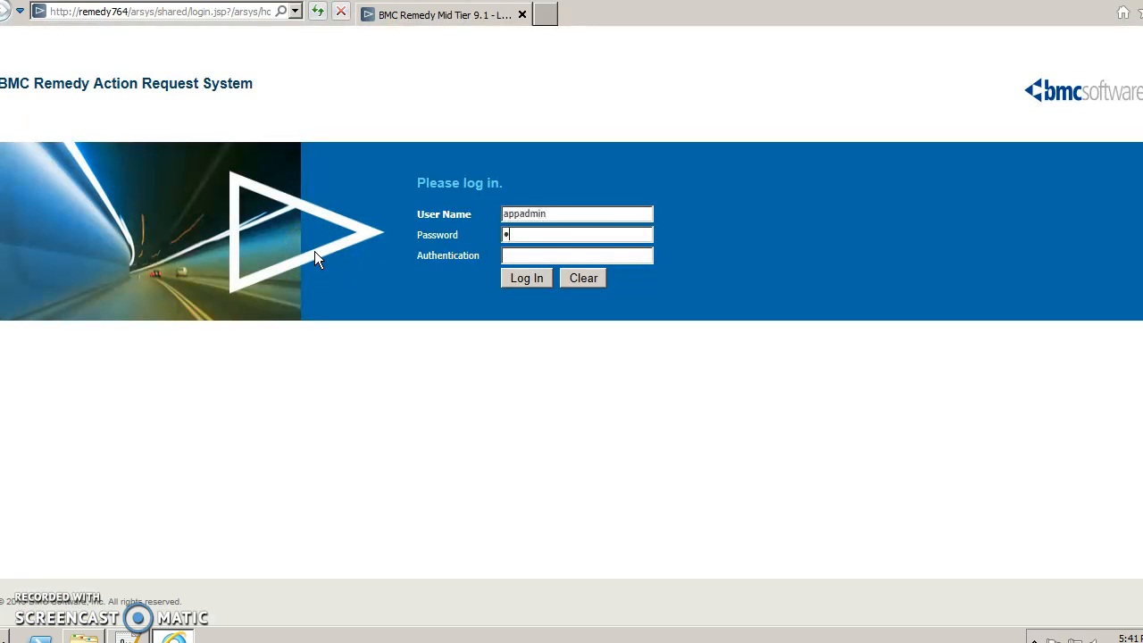
# Log in to BMC Remedy Mid Tier with the administrator password.
pyautogui.press('Return')
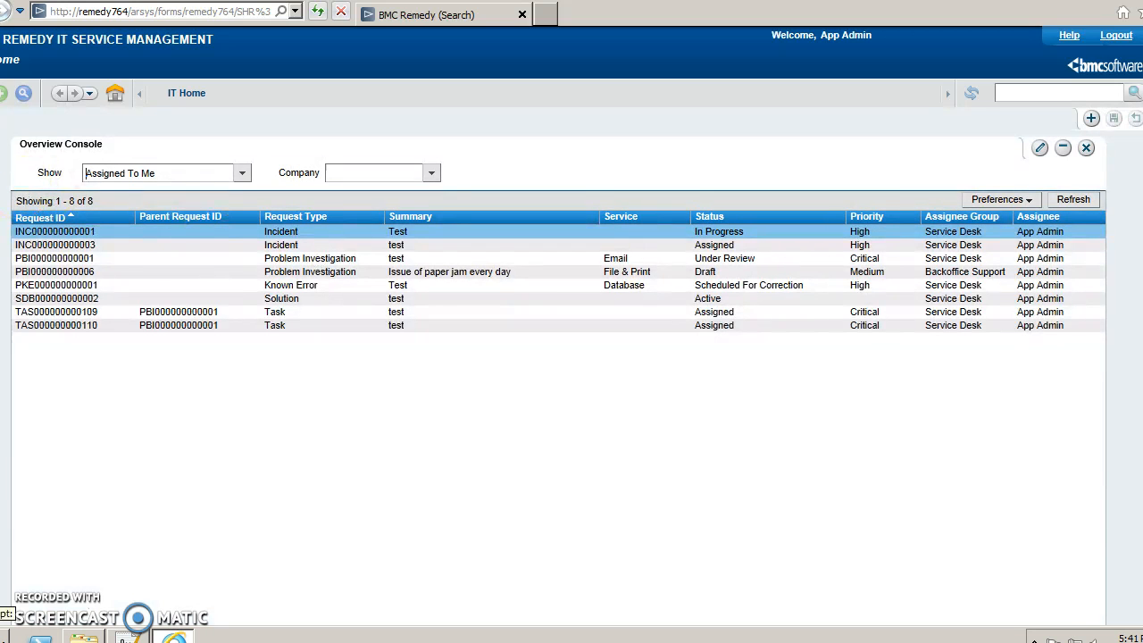
# Open the Product Catalog Console from Applications > Product Catalog and expand General Functions.
pyautogui.click(2, 141)
pyautogui.scroll(-2, 85, 440)
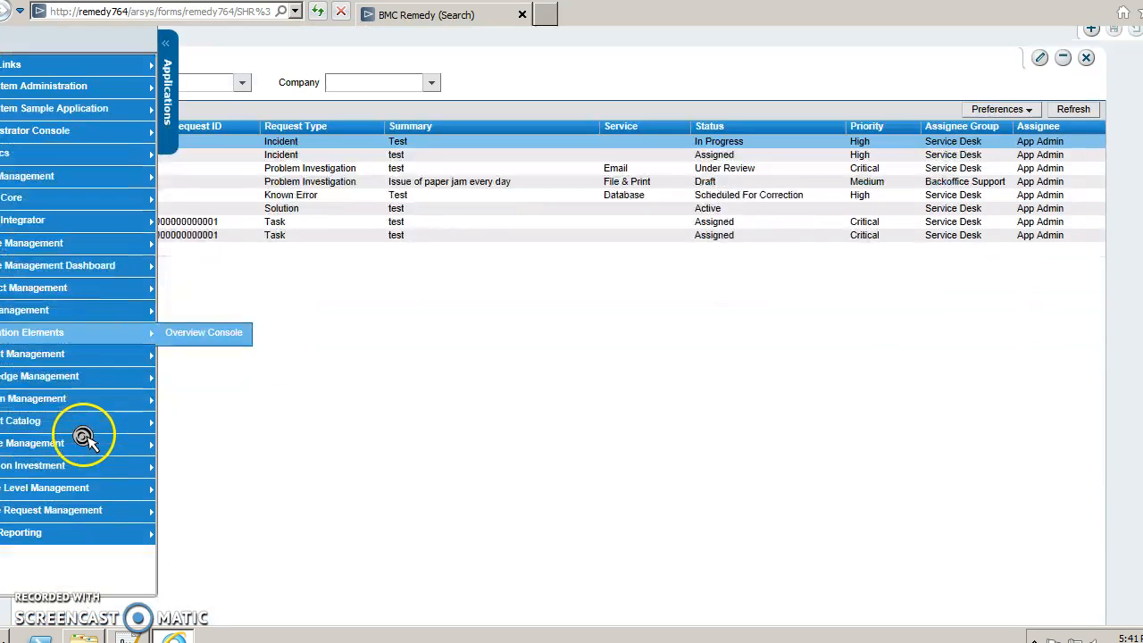
pyautogui.moveTo(85, 448)
pyautogui.moveTo(107, 516)
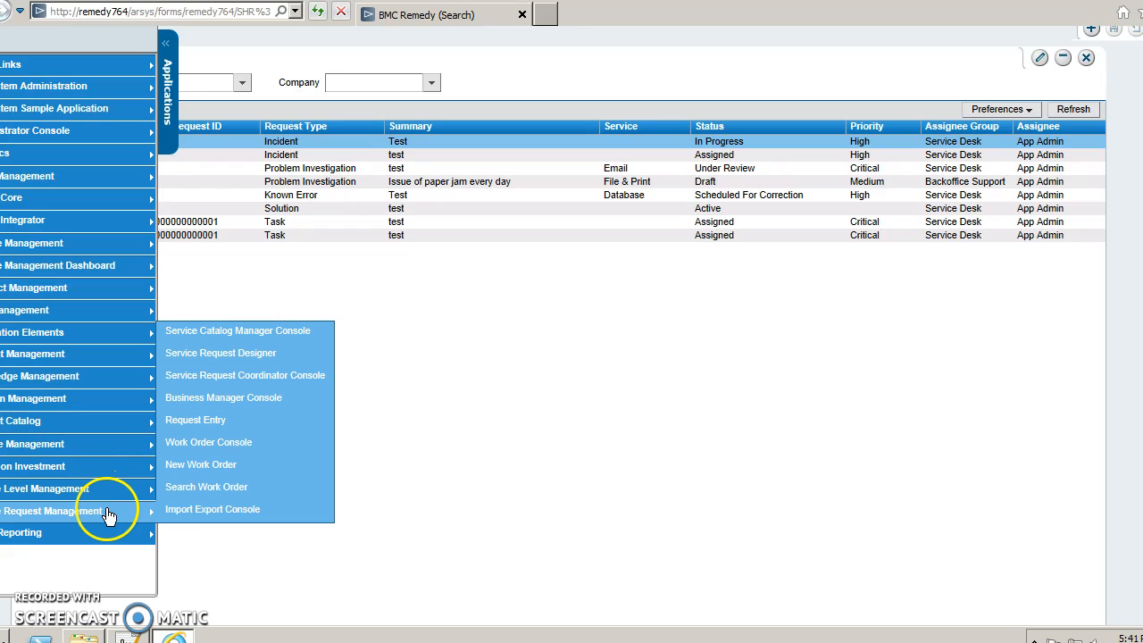
pyautogui.moveTo(107, 406)
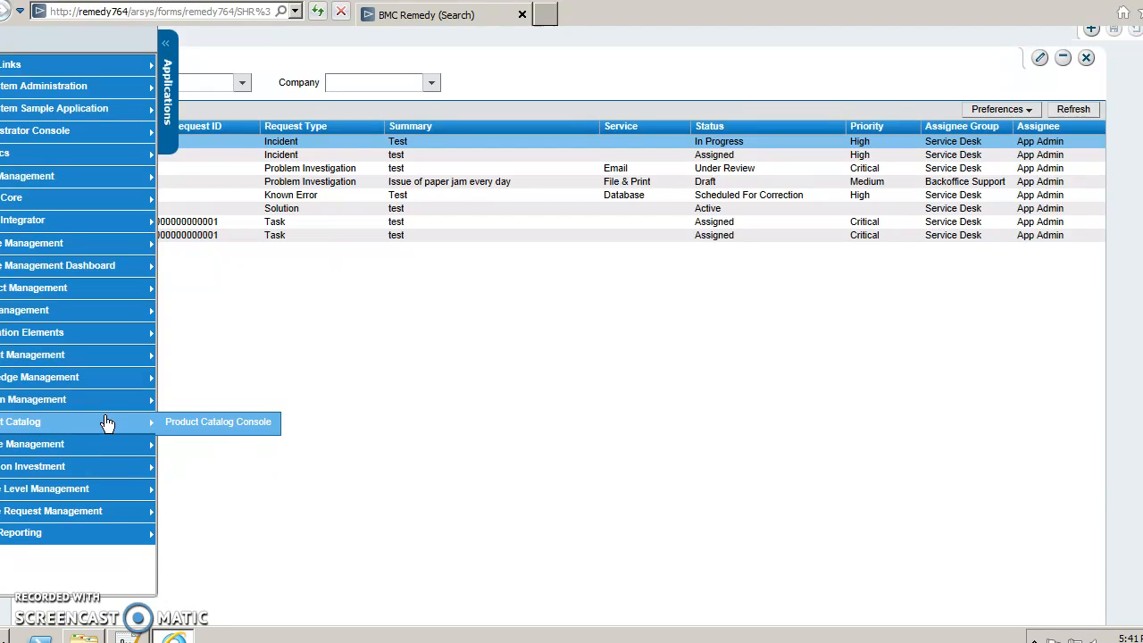
pyautogui.click(166, 424)
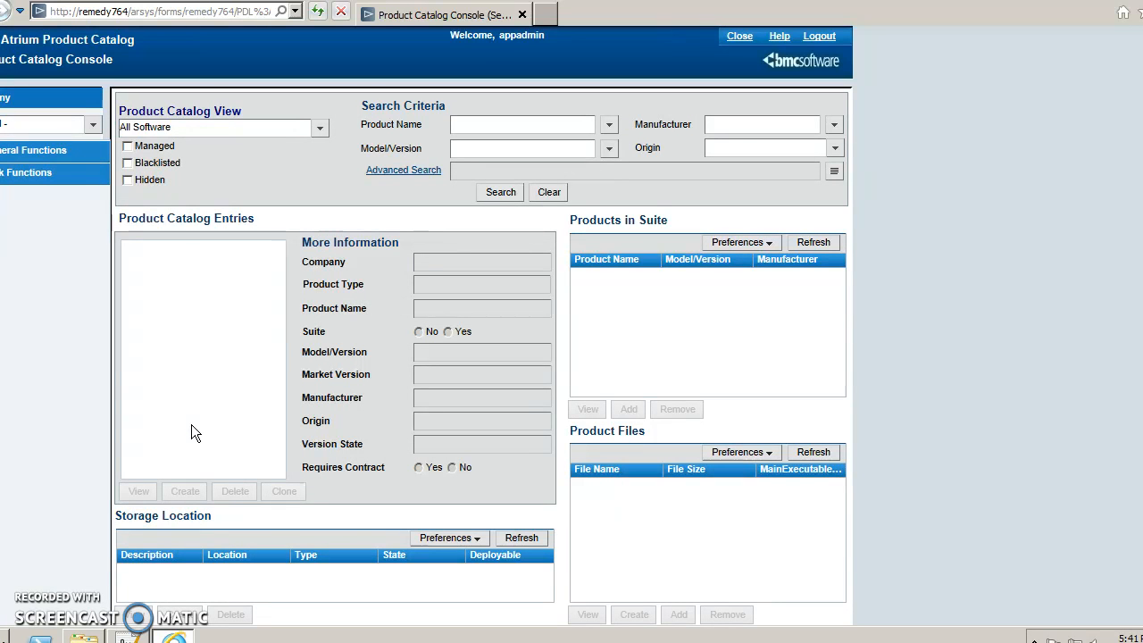
pyautogui.click(45, 150)
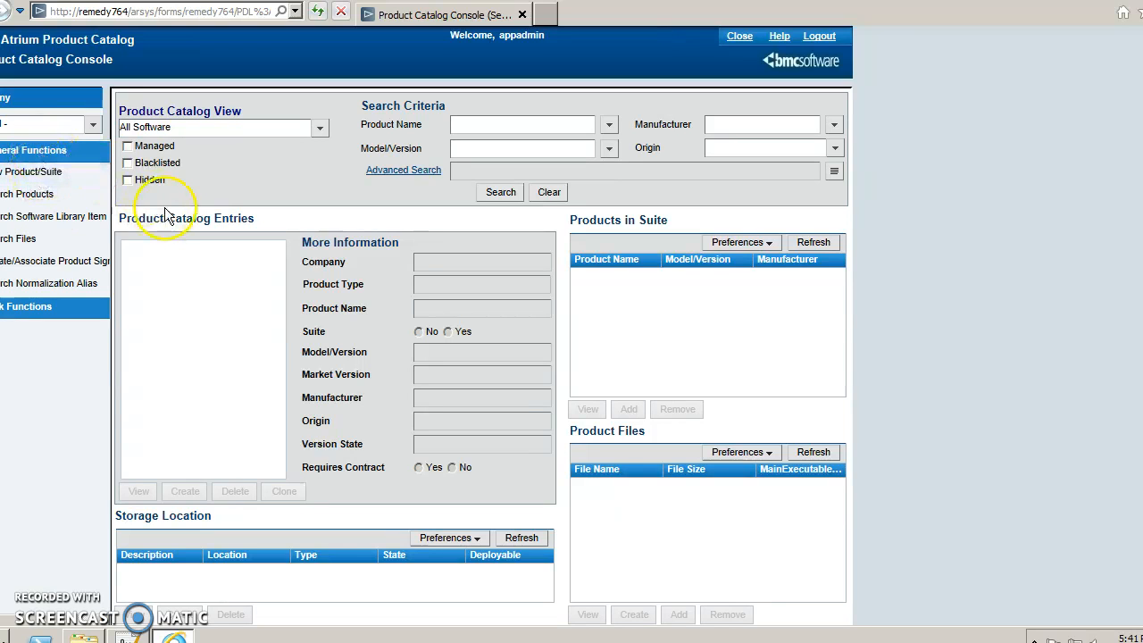
# In Product/Suite setup, search for Software > Software License Certificate > Named User License categories.
pyautogui.click(71, 175)
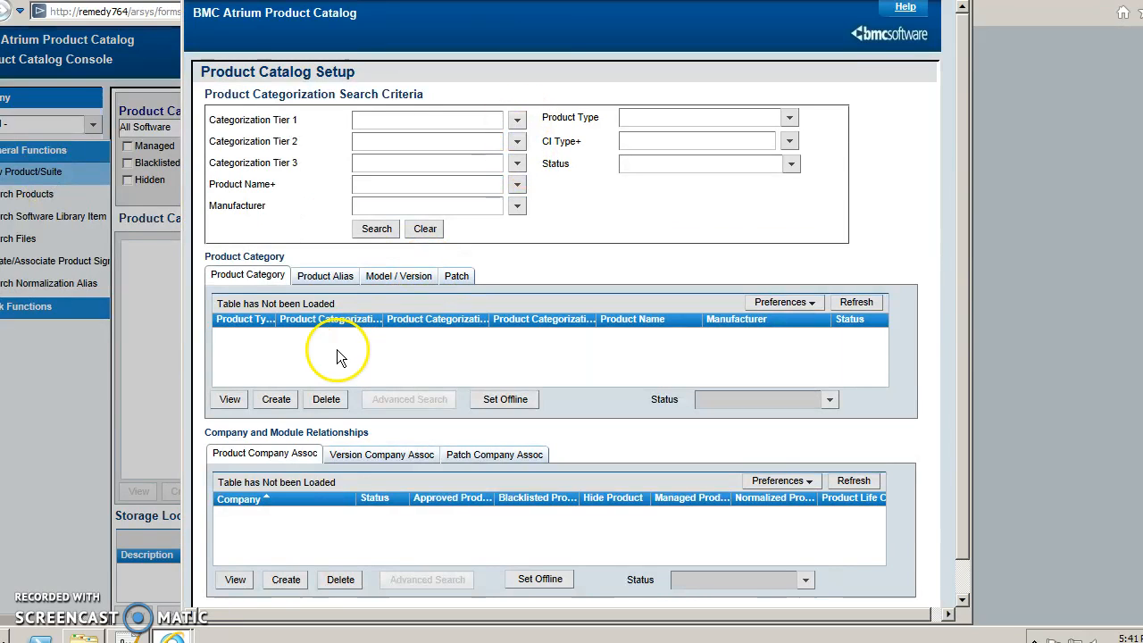
pyautogui.click(517, 120)
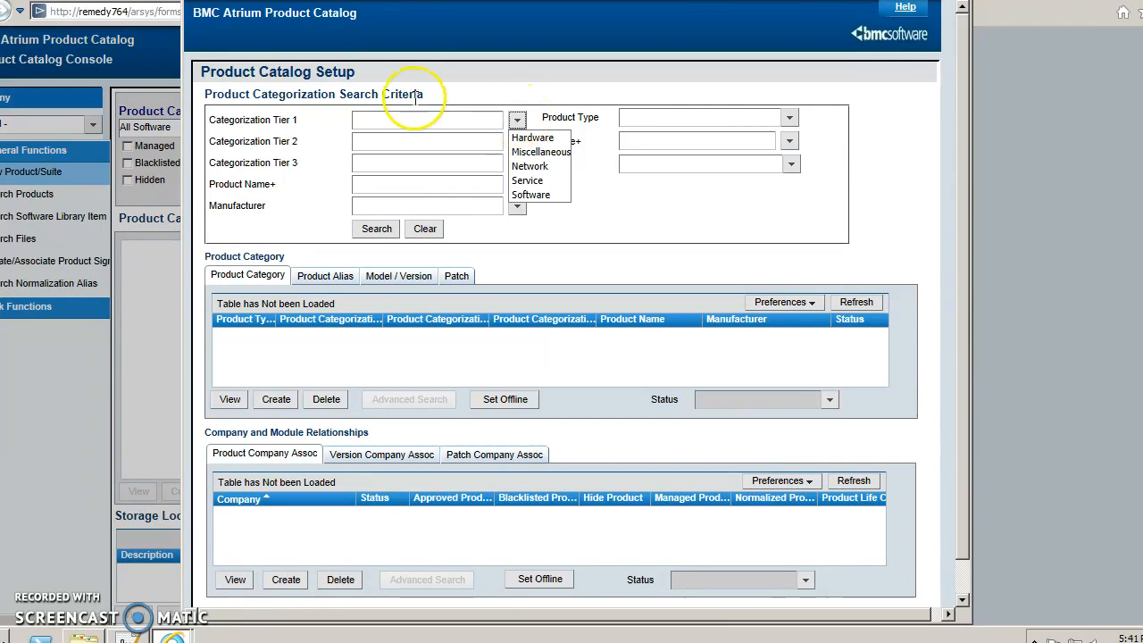
pyautogui.click(531, 195)
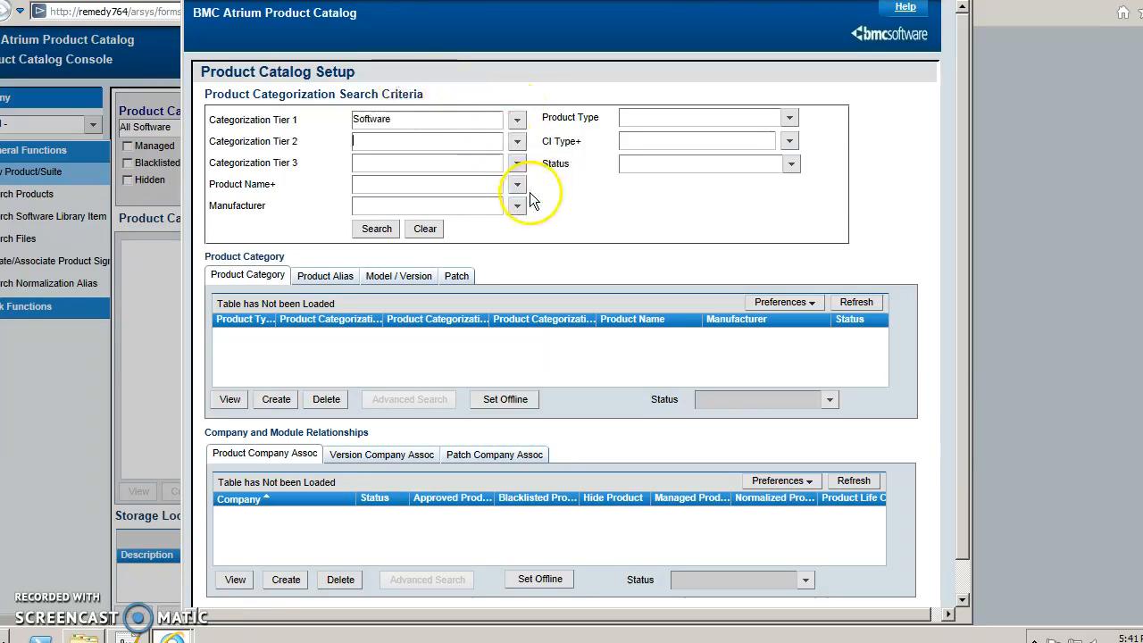
pyautogui.click(517, 142)
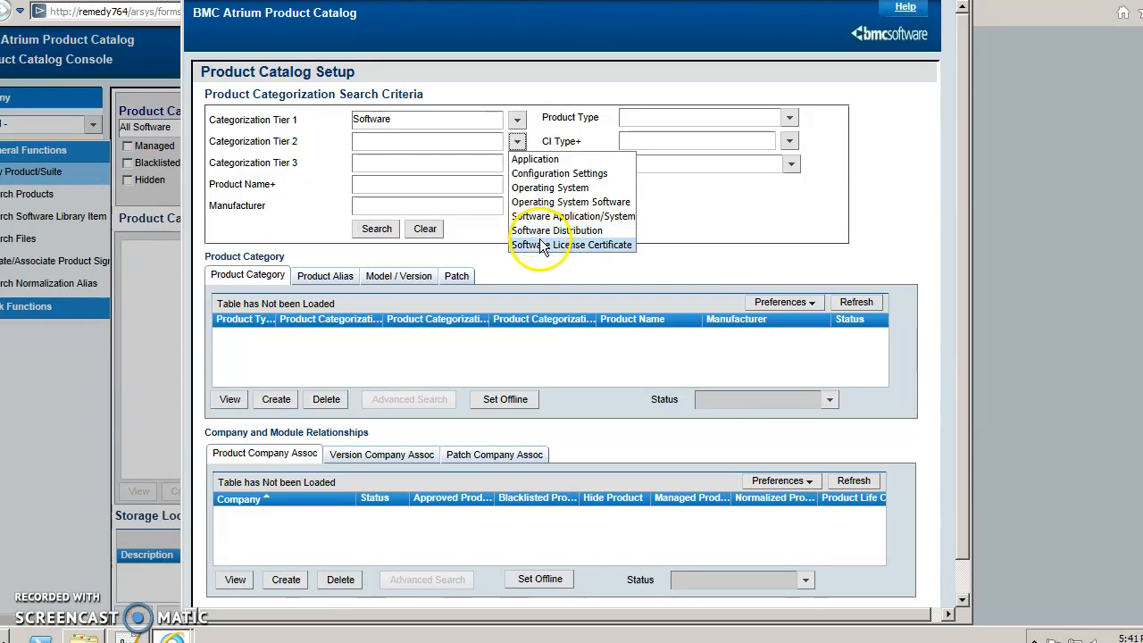
pyautogui.click(540, 244)
pyautogui.click(517, 164)
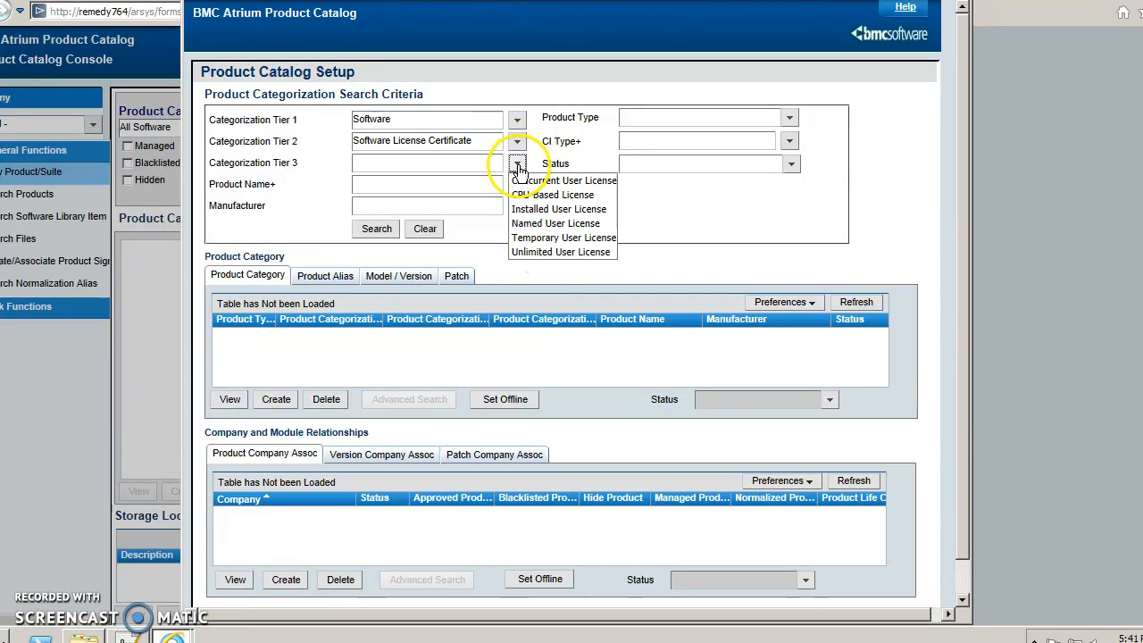
pyautogui.click(535, 224)
pyautogui.click(377, 228)
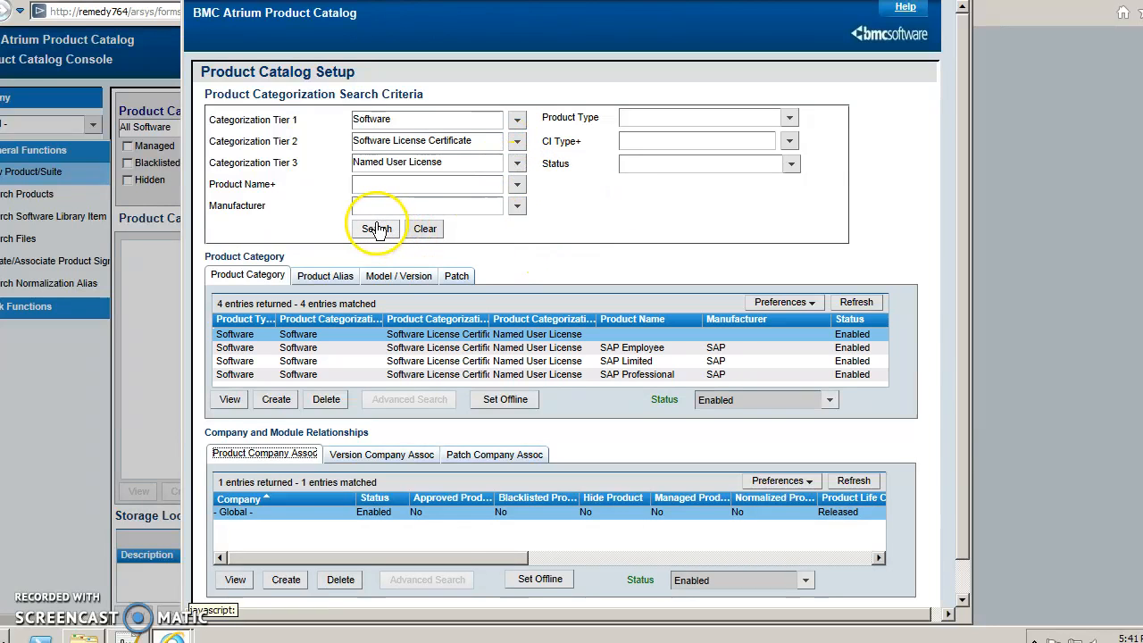
# Review the SAP Employee, SAP Limited and SAP Professional results, ending on SAP Employee.
pyautogui.click(492, 347)
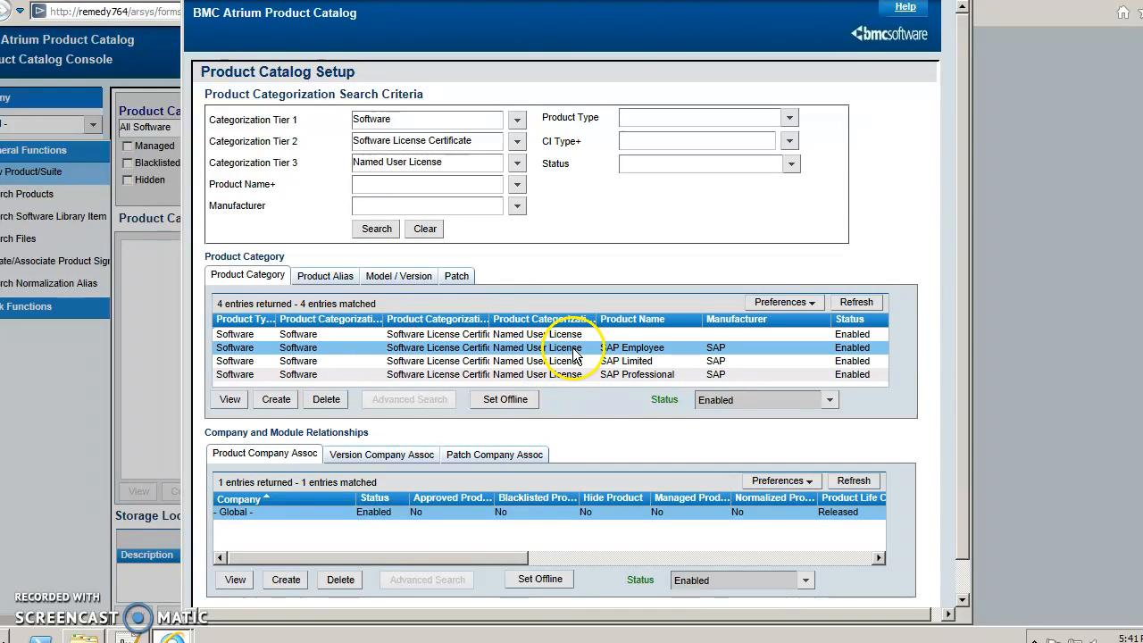
pyautogui.click(615, 362)
pyautogui.click(619, 375)
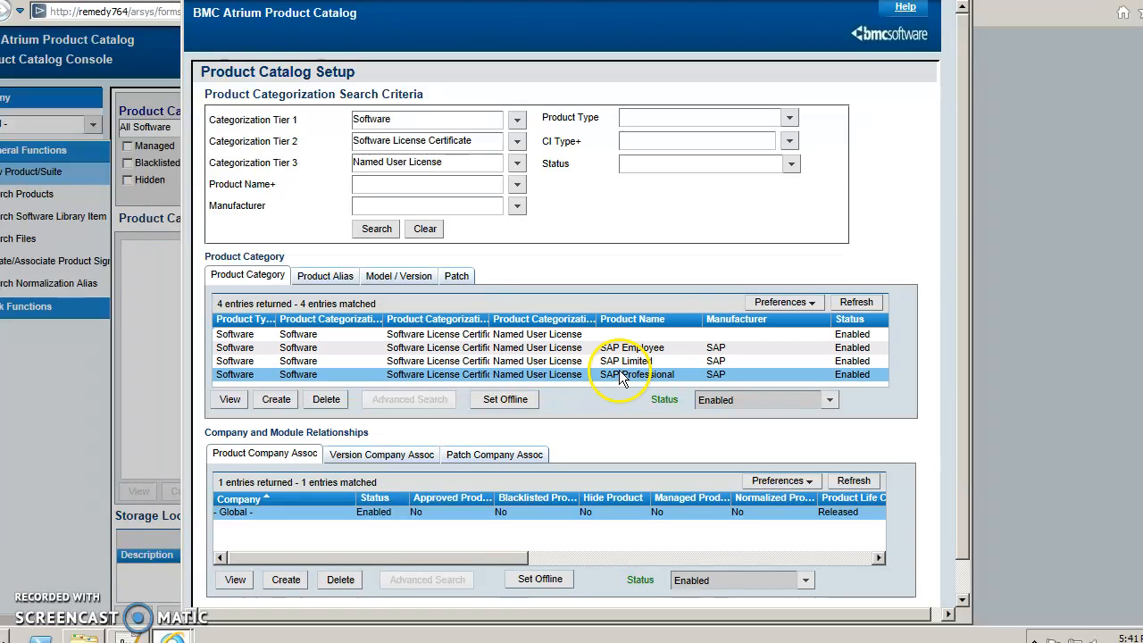
pyautogui.click(622, 362)
pyautogui.click(622, 374)
pyautogui.click(623, 363)
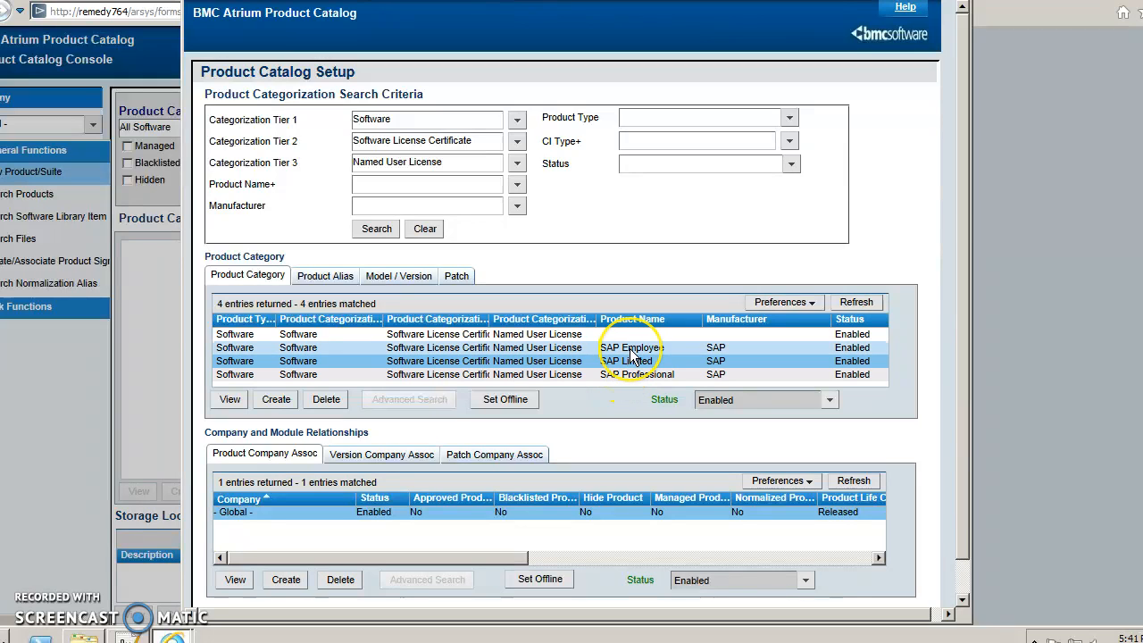
pyautogui.click(629, 349)
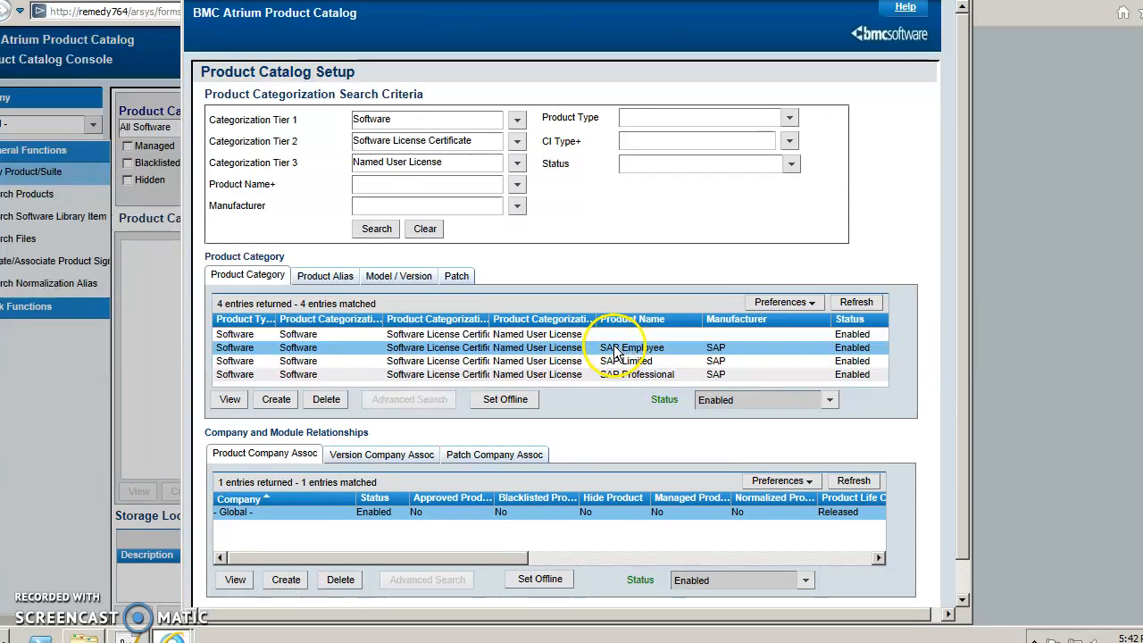
# Start a new category: type Software, CI type Product, tiers Software / Software License Certificate / Named User License.
pyautogui.click(277, 400)
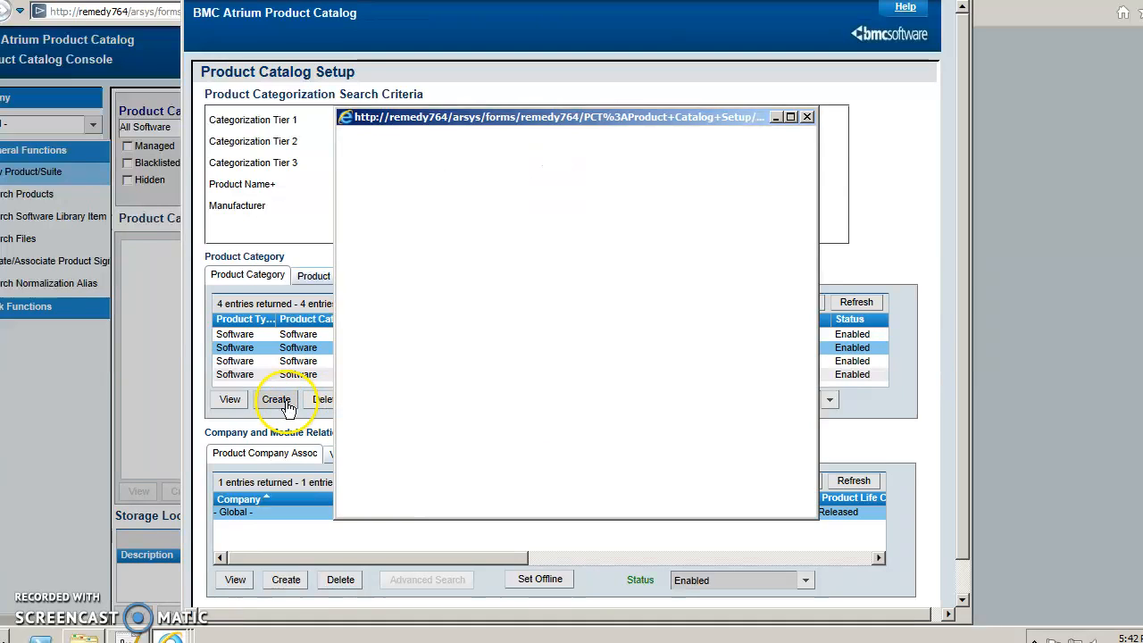
pyautogui.click(728, 200)
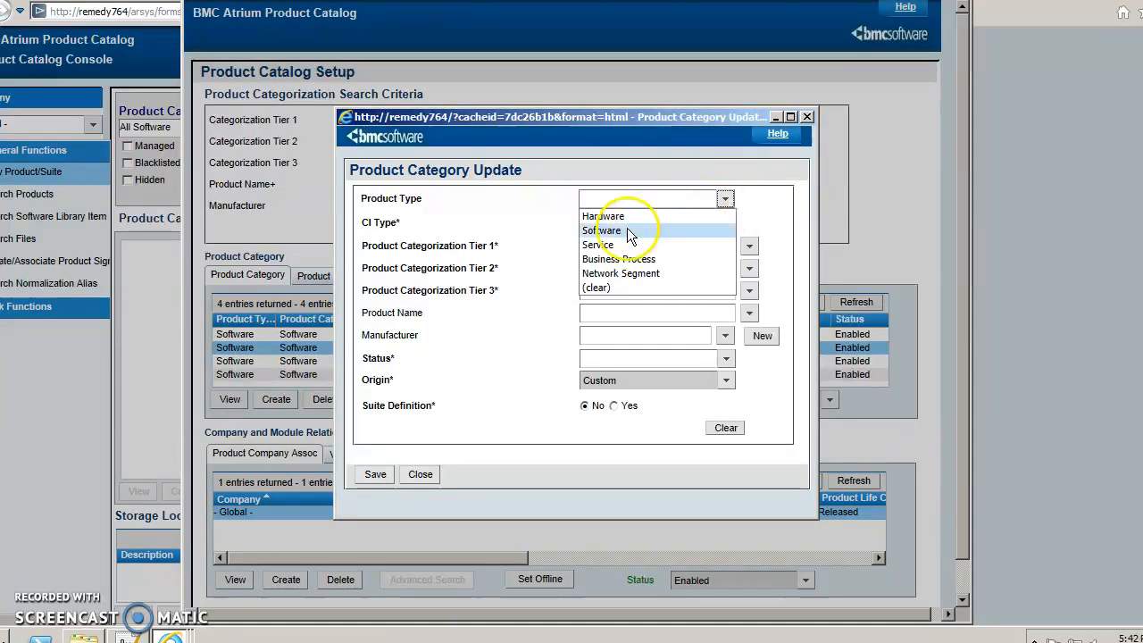
pyautogui.click(603, 230)
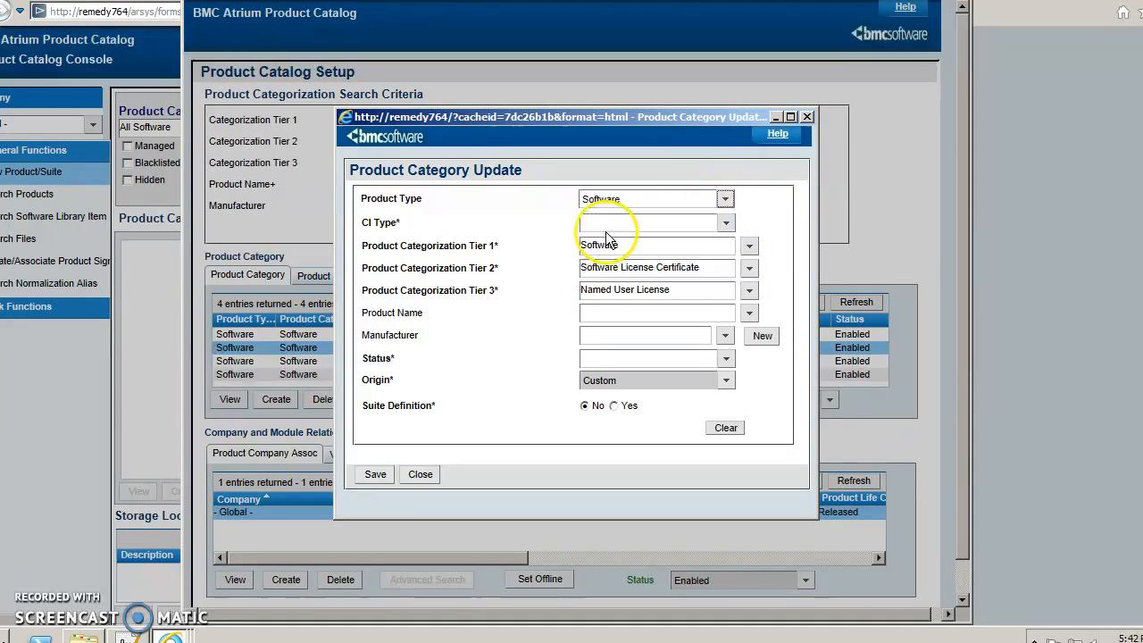
pyautogui.click(728, 222)
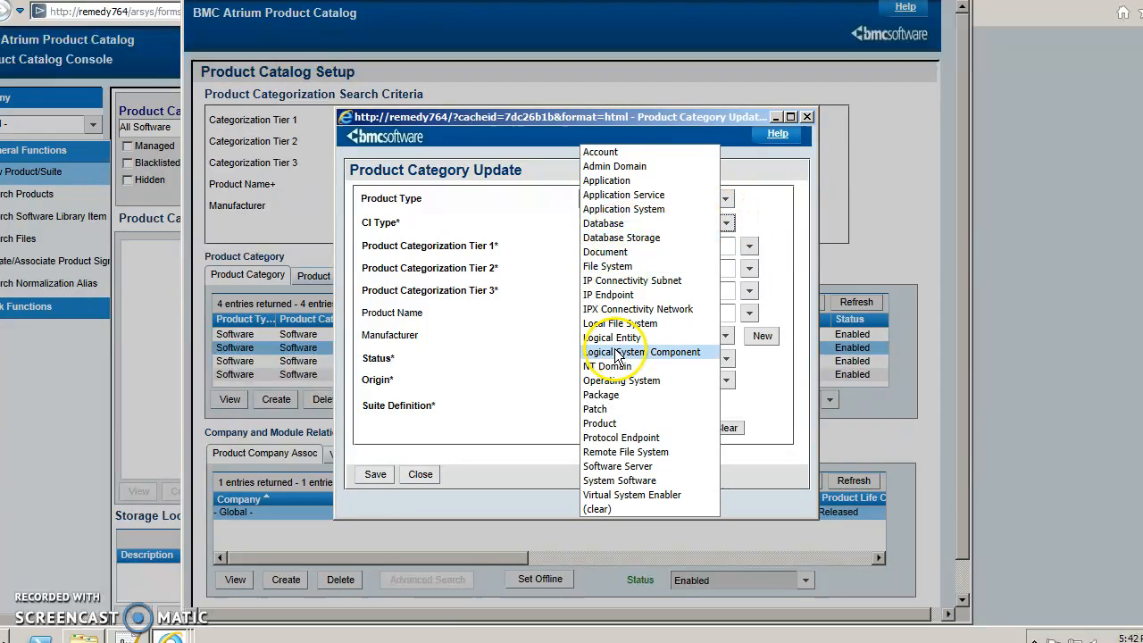
pyautogui.click(611, 423)
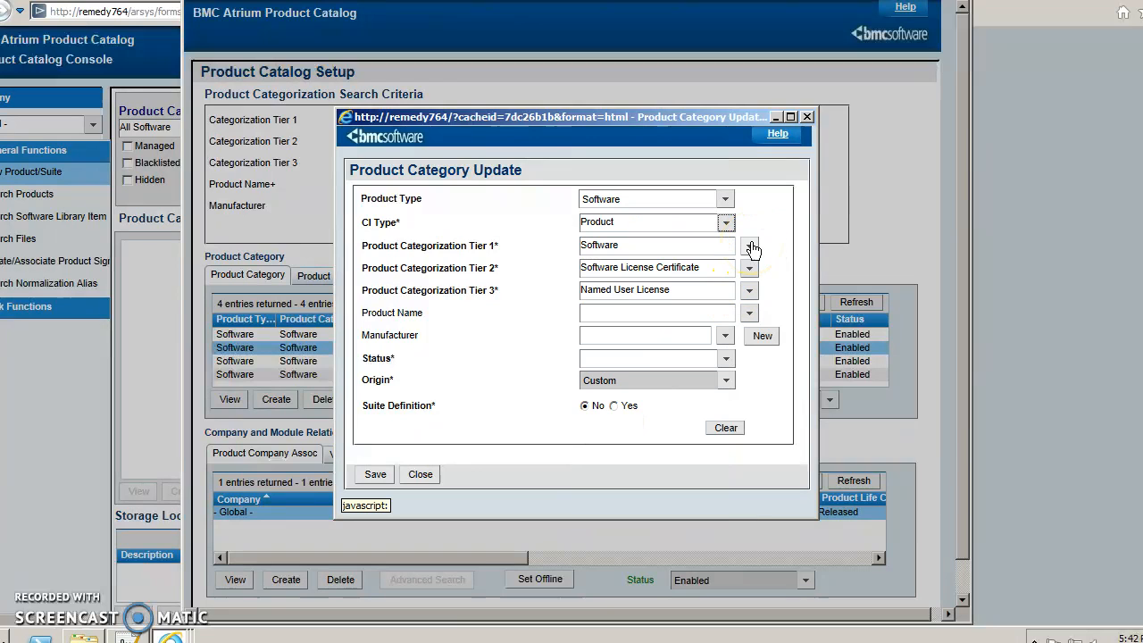
pyautogui.click(750, 248)
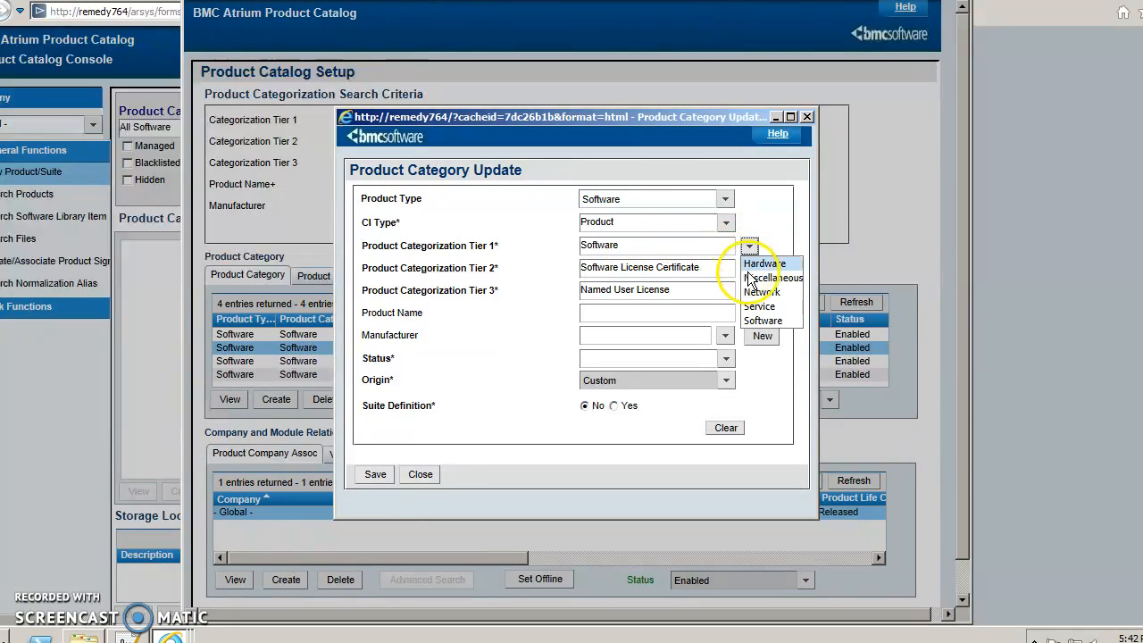
pyautogui.click(758, 323)
pyautogui.click(784, 374)
pyautogui.click(749, 292)
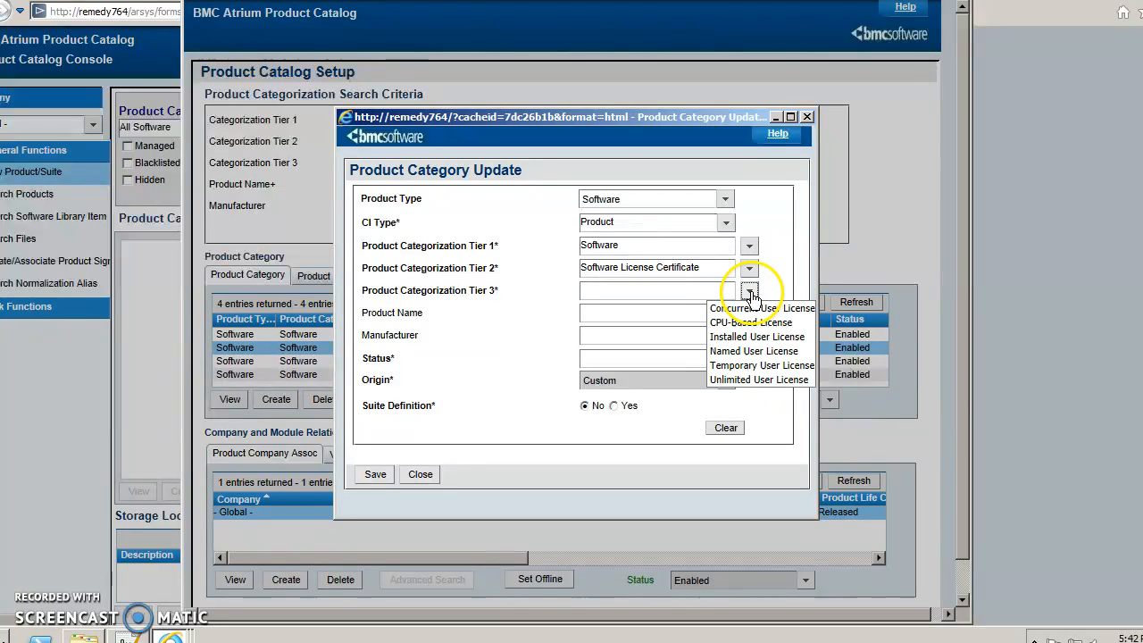
pyautogui.click(750, 349)
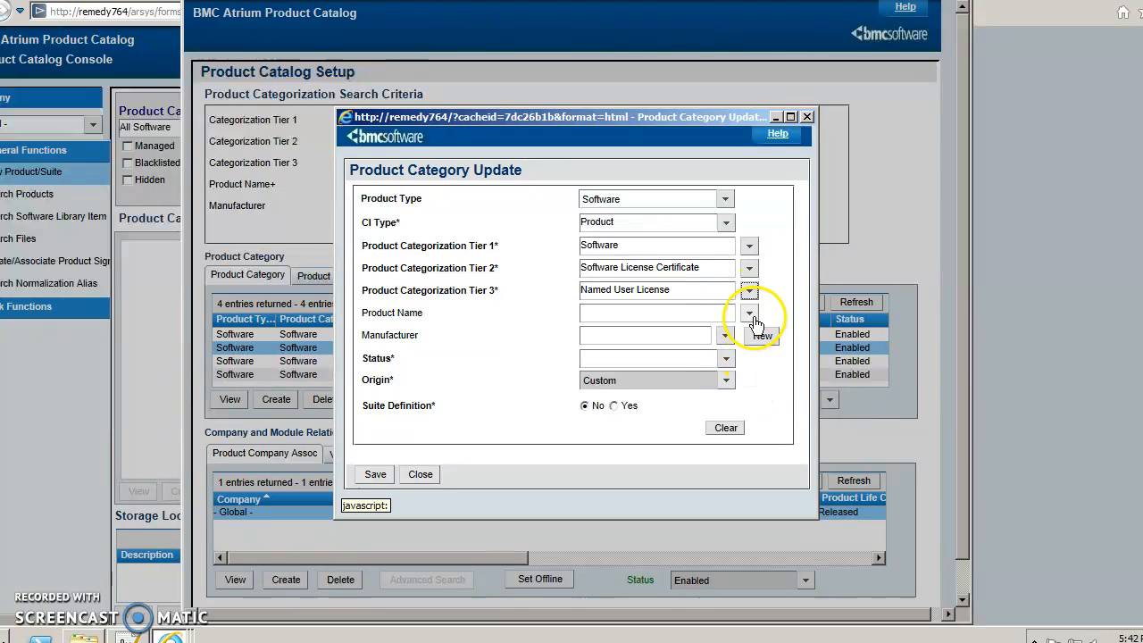
# Set product name SAP Employee, manufacturer SAP, status Enabled and suite definition Yes.
pyautogui.click(749, 312)
pyautogui.click(759, 332)
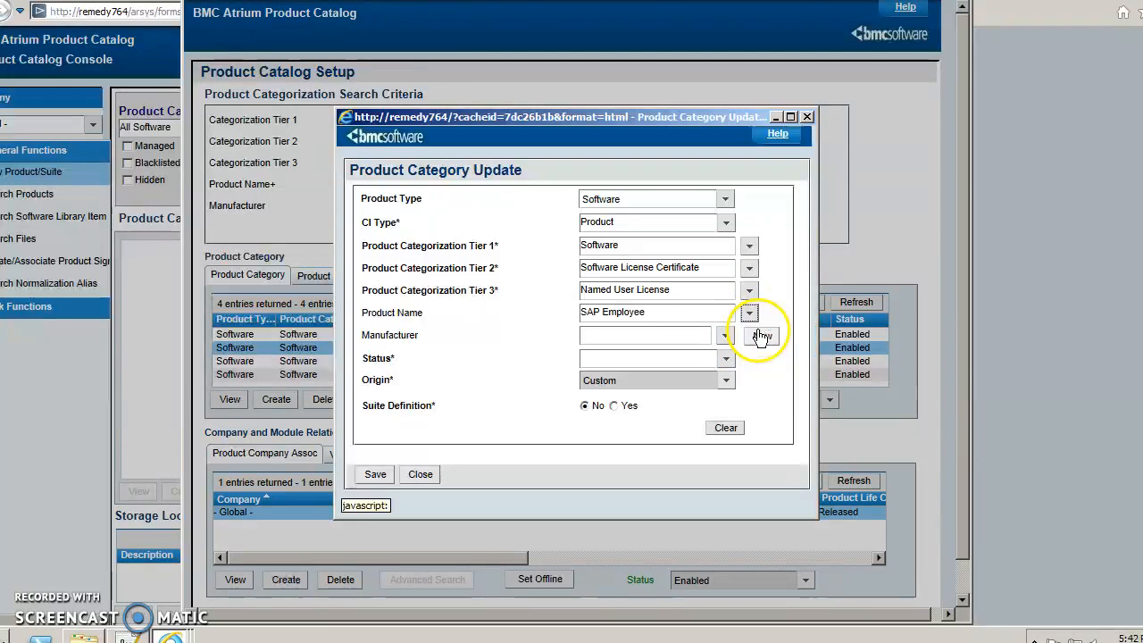
pyautogui.click(725, 336)
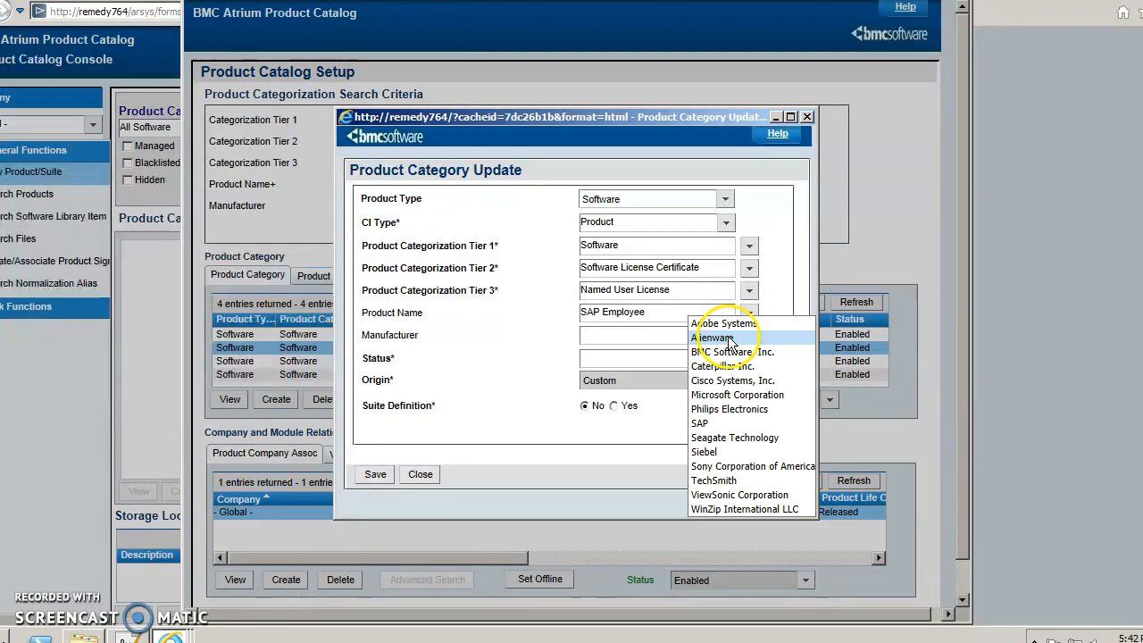
pyautogui.click(714, 424)
pyautogui.click(726, 362)
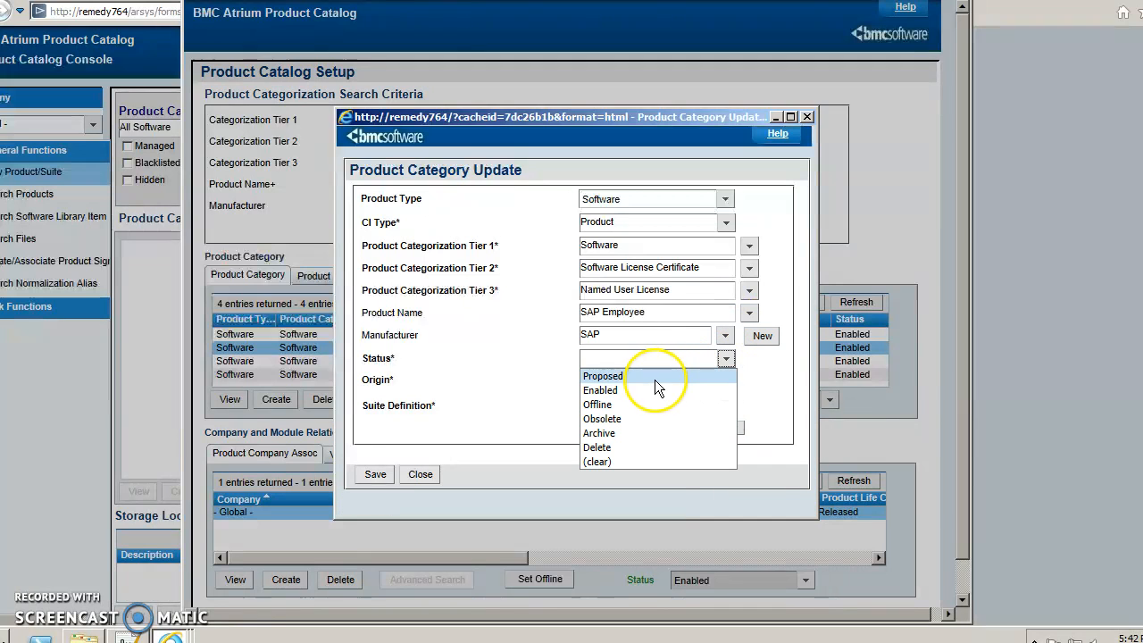
pyautogui.click(637, 389)
pyautogui.click(613, 406)
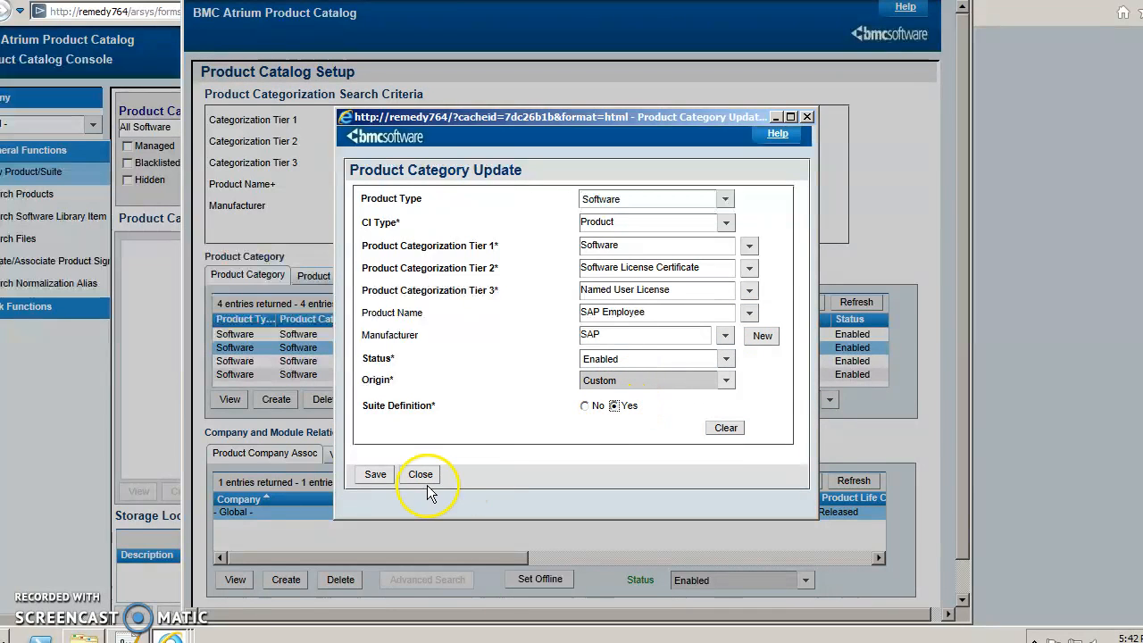
# Close the category update and start a new model/version for SAP Employee.
pyautogui.click(420, 475)
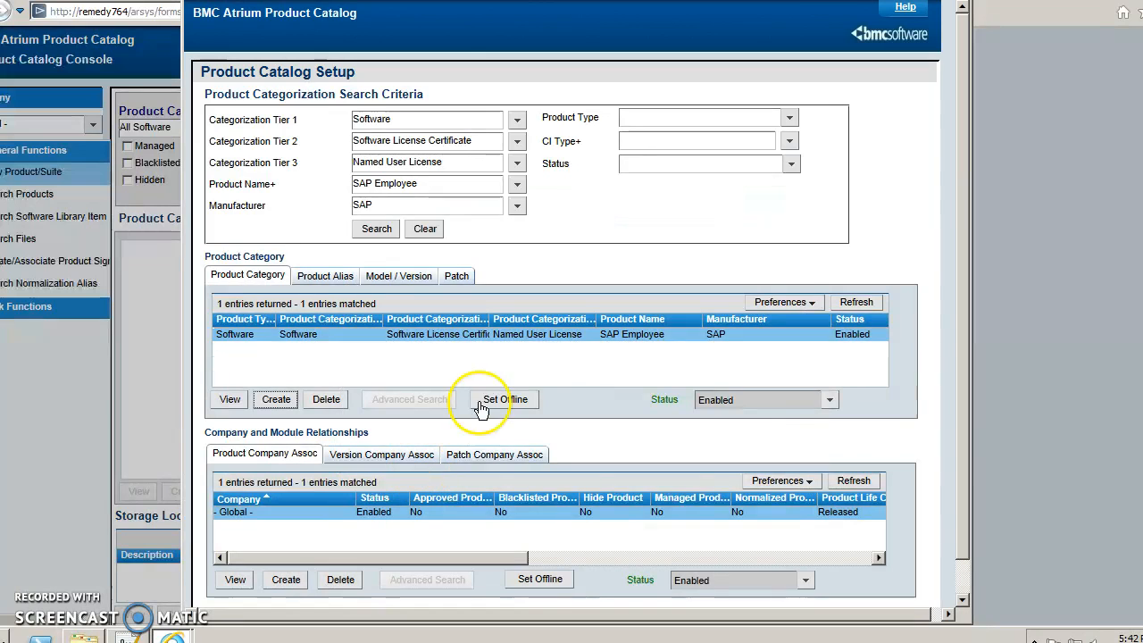
pyautogui.click(397, 277)
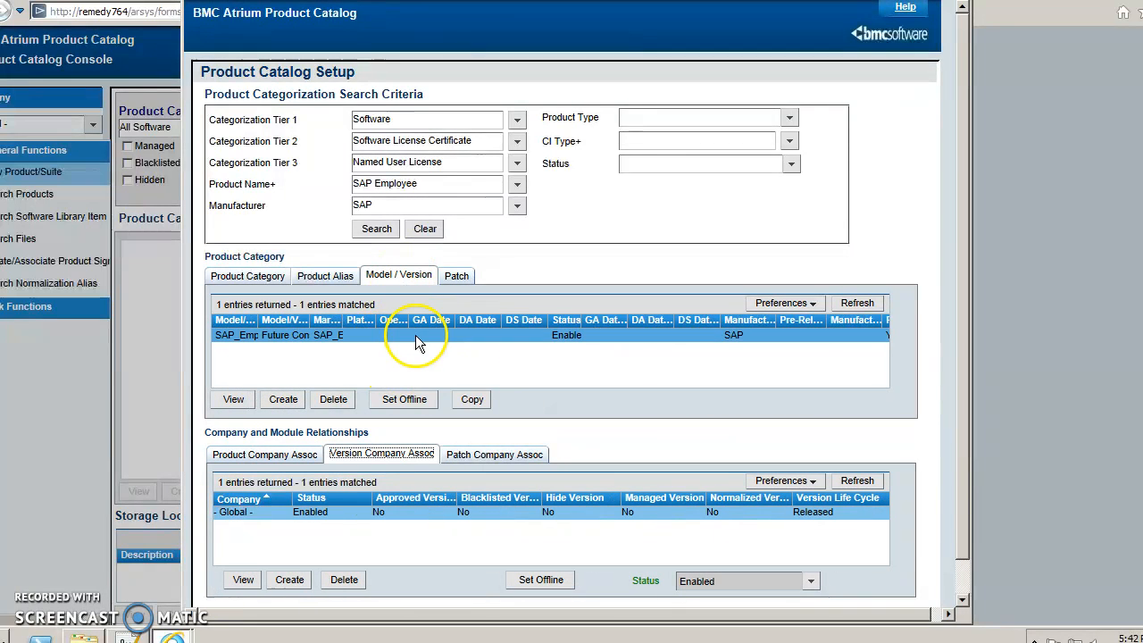
pyautogui.click(285, 399)
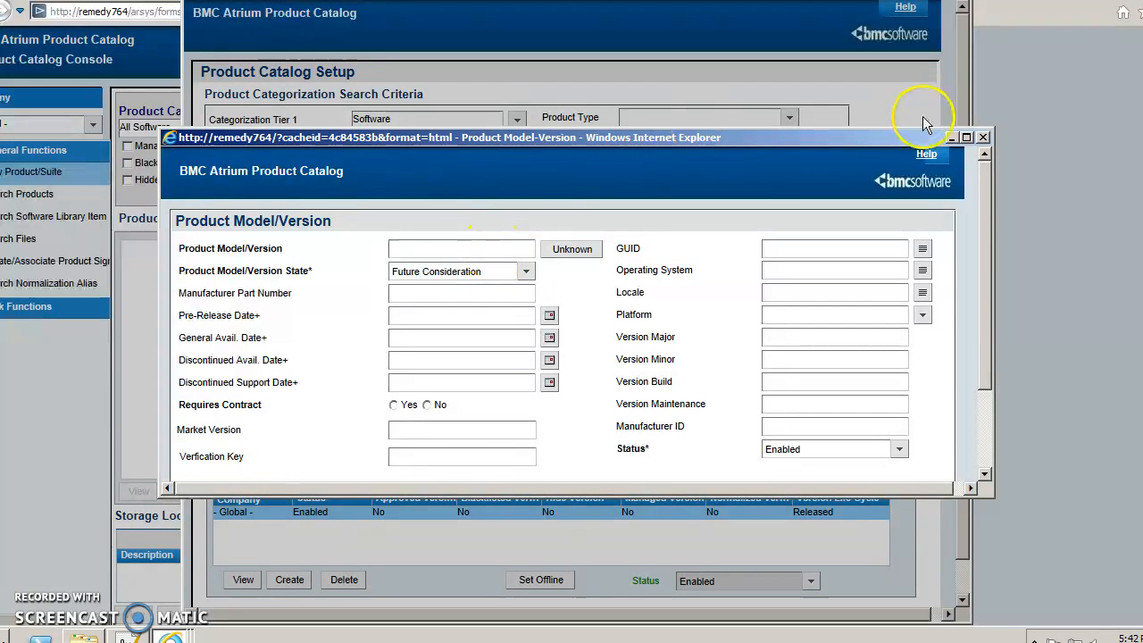
# Discard the blank form and inspect SAP_Emp_6_0's model/version name and market version.
pyautogui.click(982, 138)
pyautogui.click(232, 401)
pyautogui.click(479, 246)
pyautogui.moveTo(479, 247); pyautogui.dragTo(370, 253)
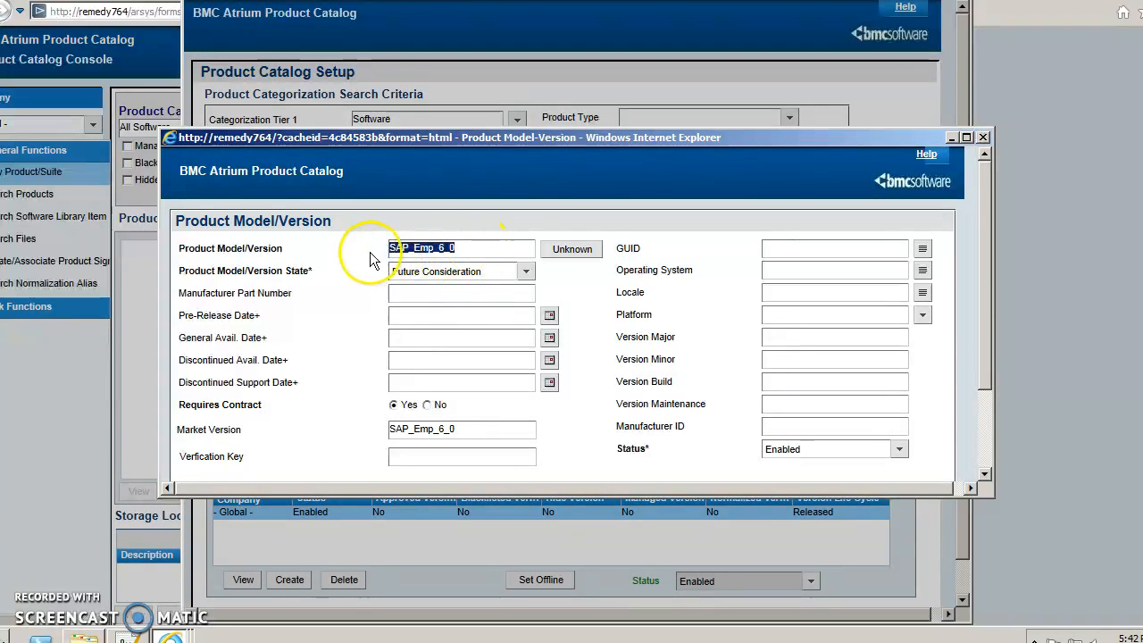
pyautogui.click(473, 250)
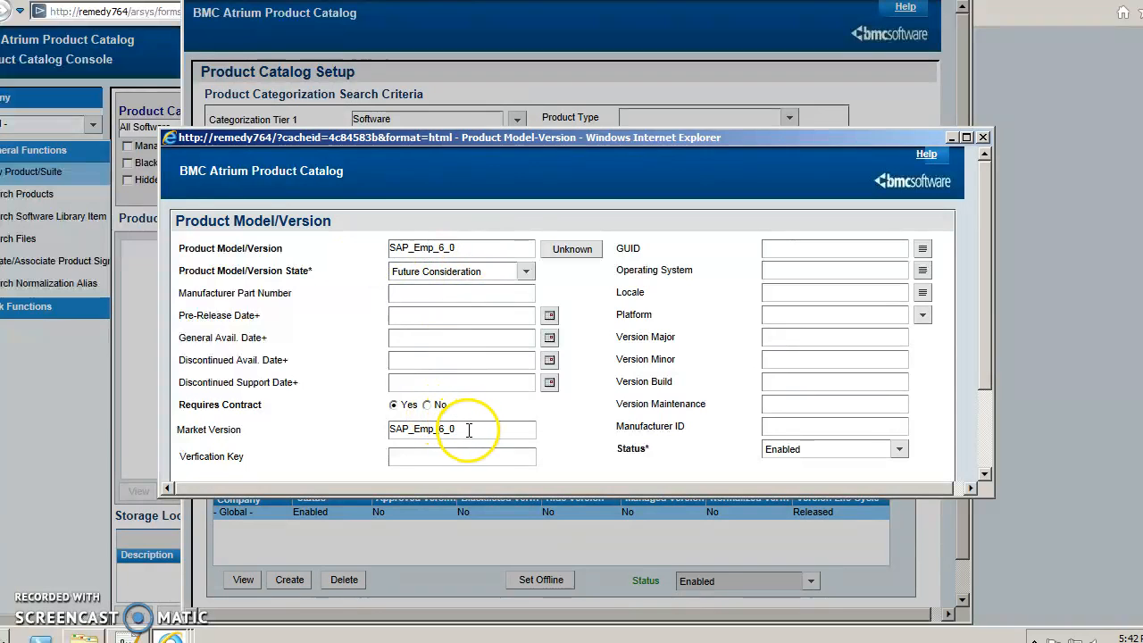
pyautogui.moveTo(467, 247); pyautogui.dragTo(364, 247)
pyautogui.moveTo(472, 434); pyautogui.dragTo(400, 420)
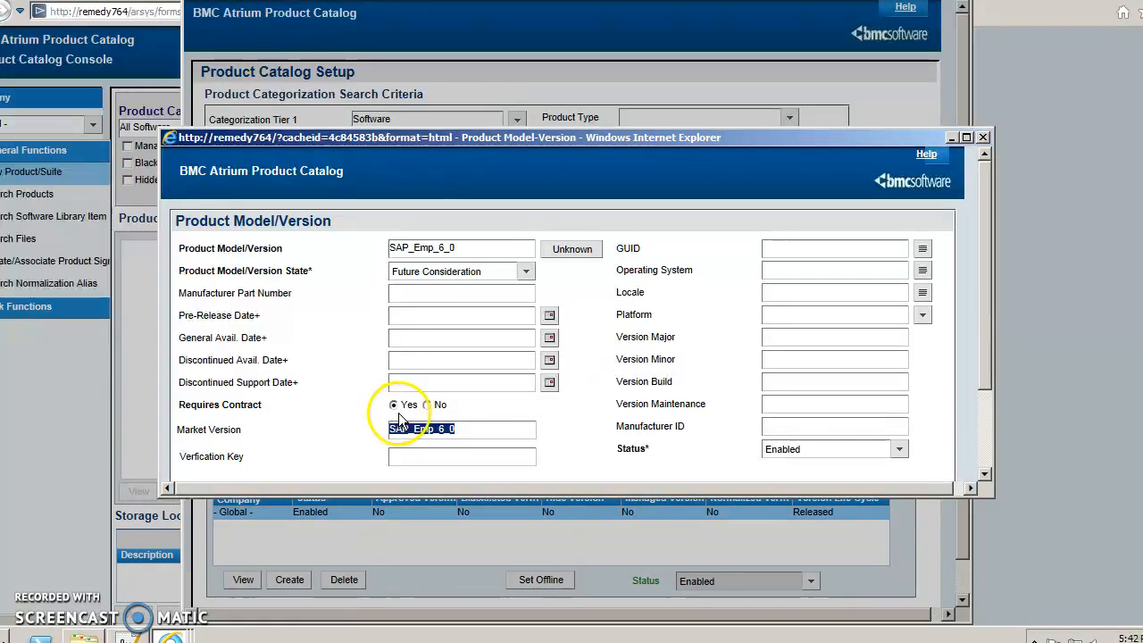
pyautogui.scroll(-1, 447, 424)
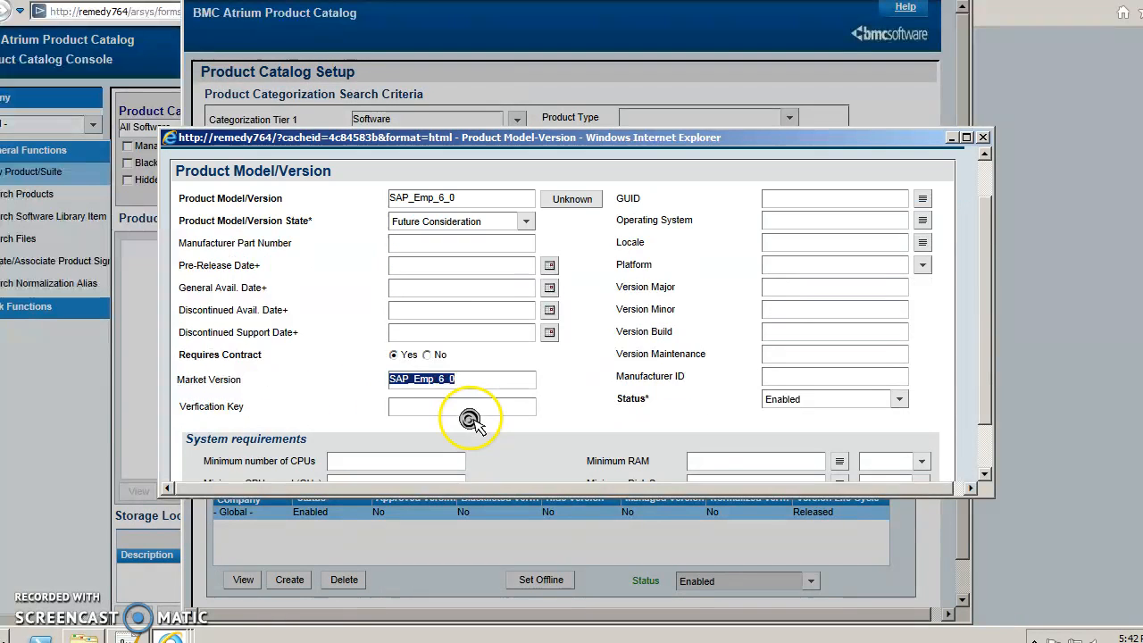
pyautogui.scroll(-1, 493, 382)
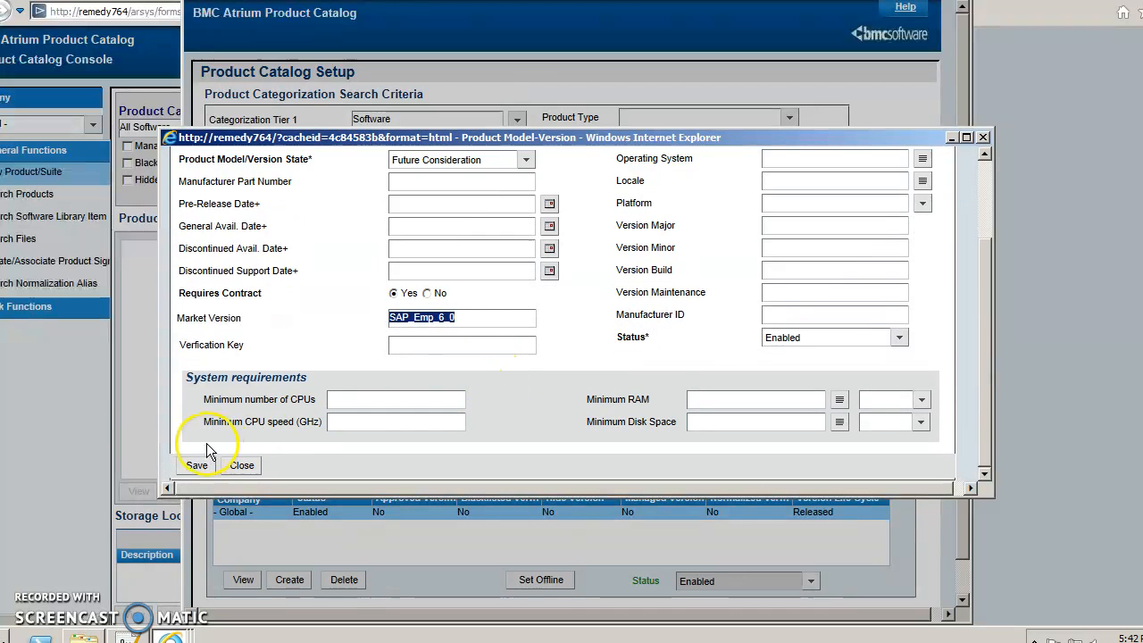
# Close the model/version details, Product Catalog Setup and the Product Catalog Console.
pyautogui.click(234, 466)
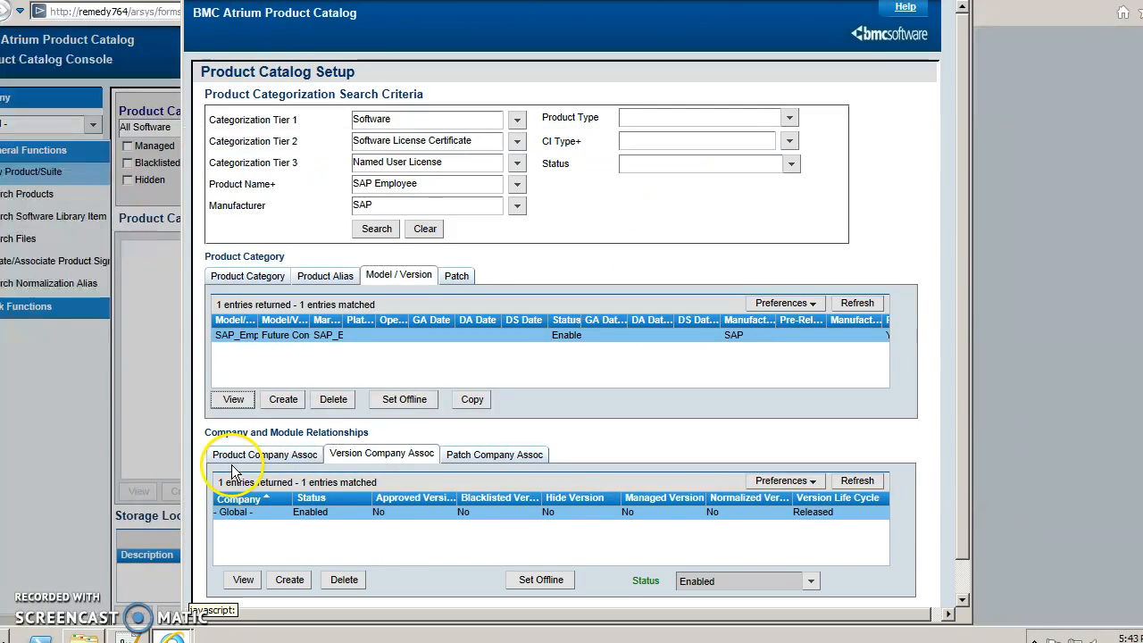
pyautogui.scroll(-1, 369, 545)
pyautogui.click(226, 590)
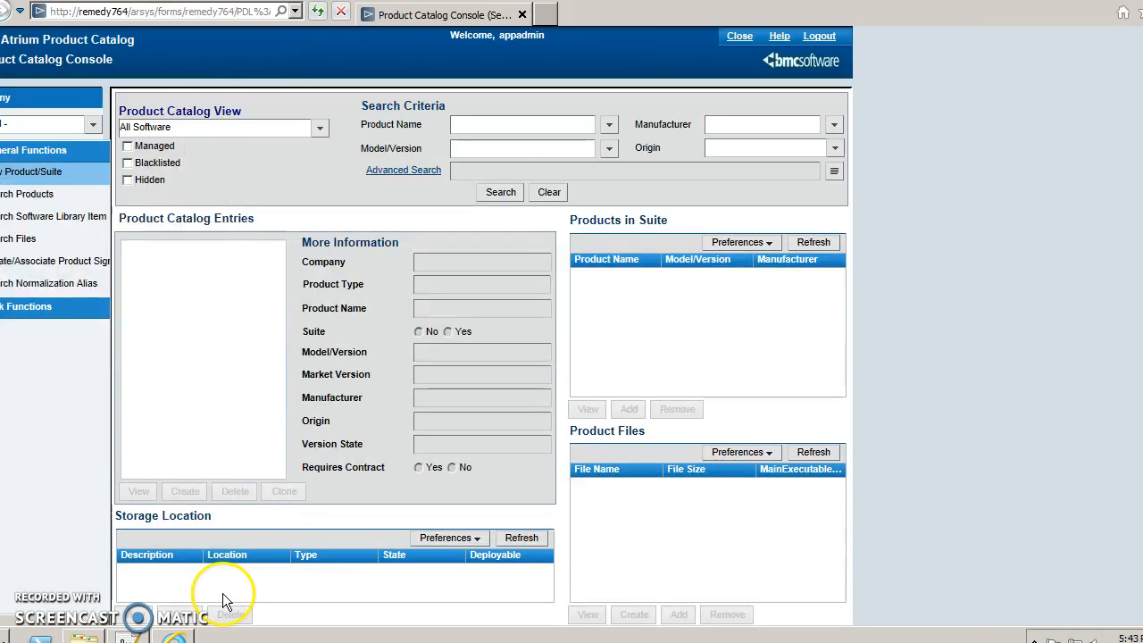
pyautogui.click(739, 36)
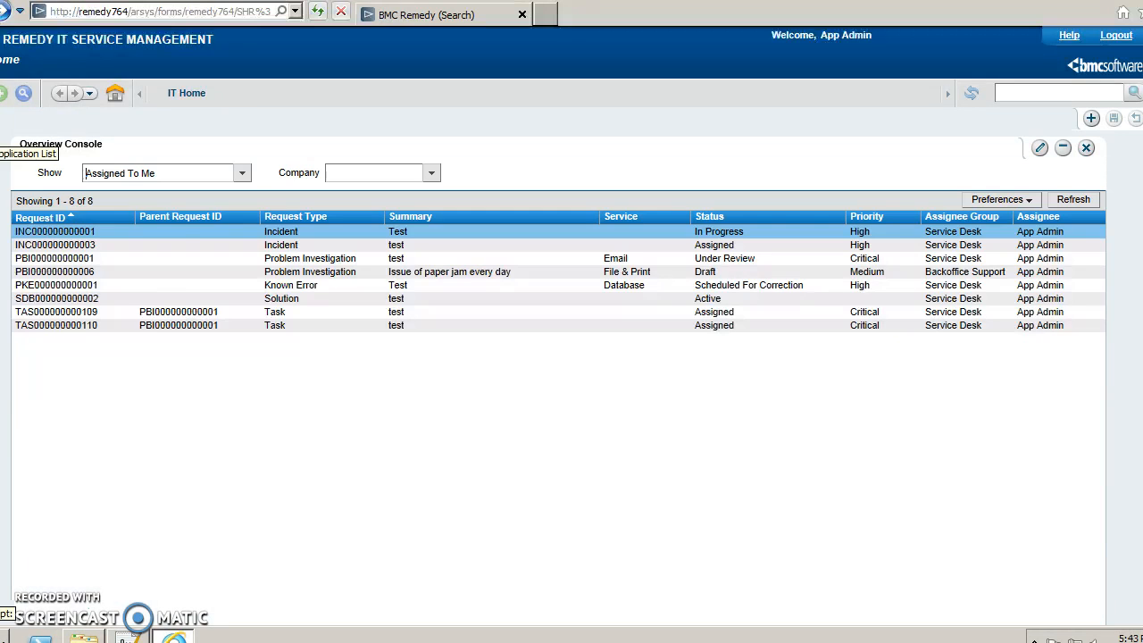
# Open the Asset Management Console, keeping BMC Asset as the dataset.
pyautogui.click(2, 134)
pyautogui.moveTo(94, 268)
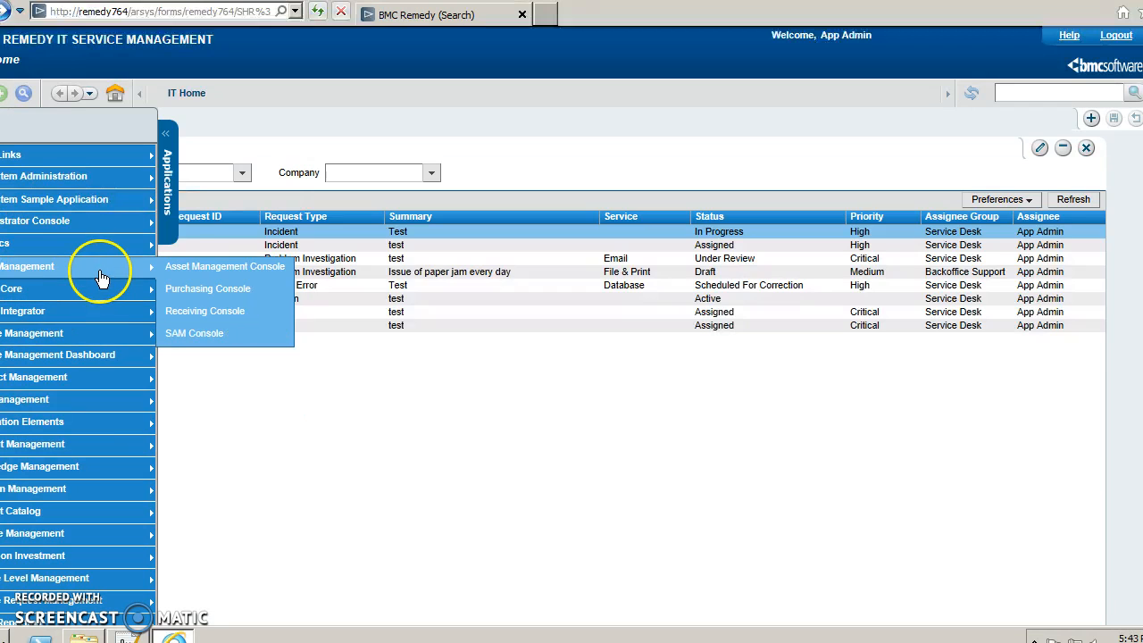
pyautogui.click(188, 270)
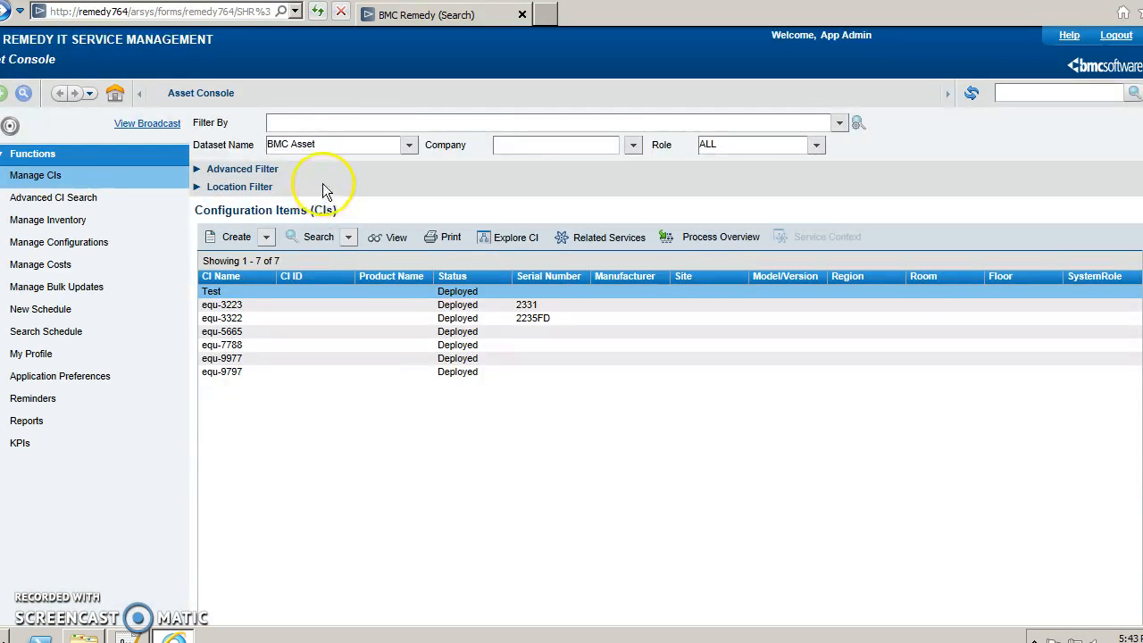
pyautogui.click(409, 146)
pyautogui.click(434, 174)
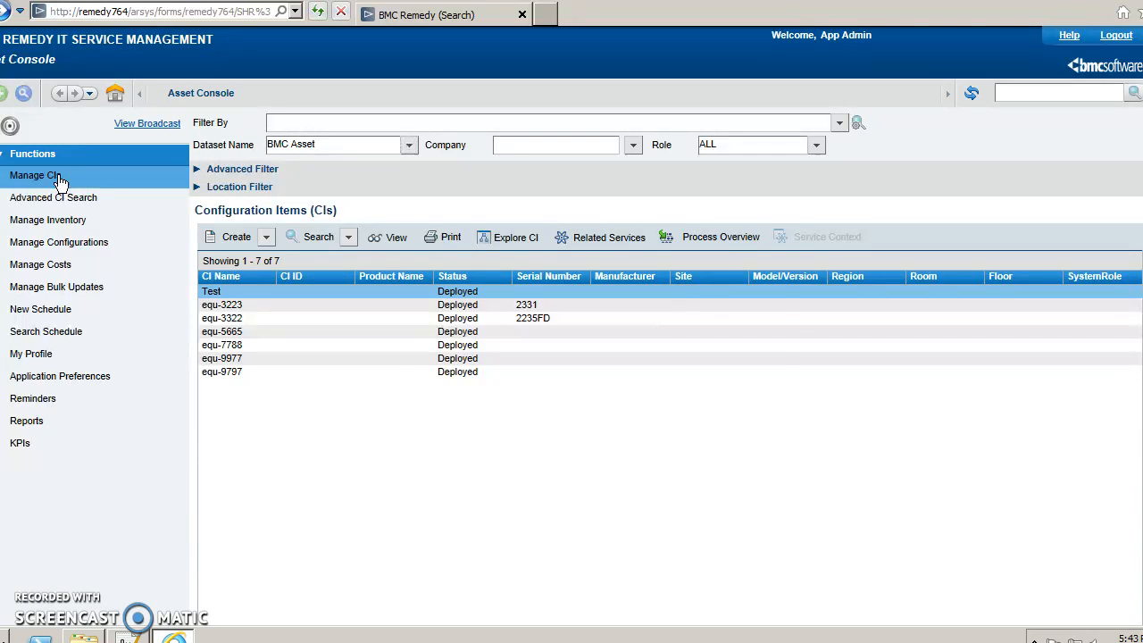
# Under Manage CIs, choose System Component > Product as the CI type and create a new one.
pyautogui.click(58, 177)
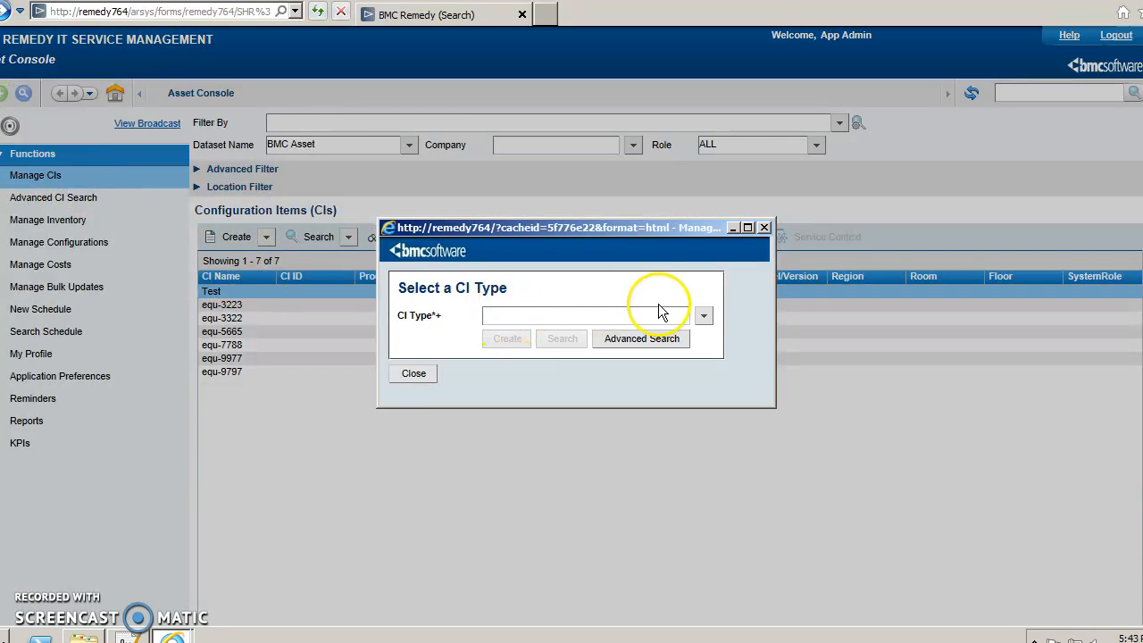
pyautogui.click(710, 322)
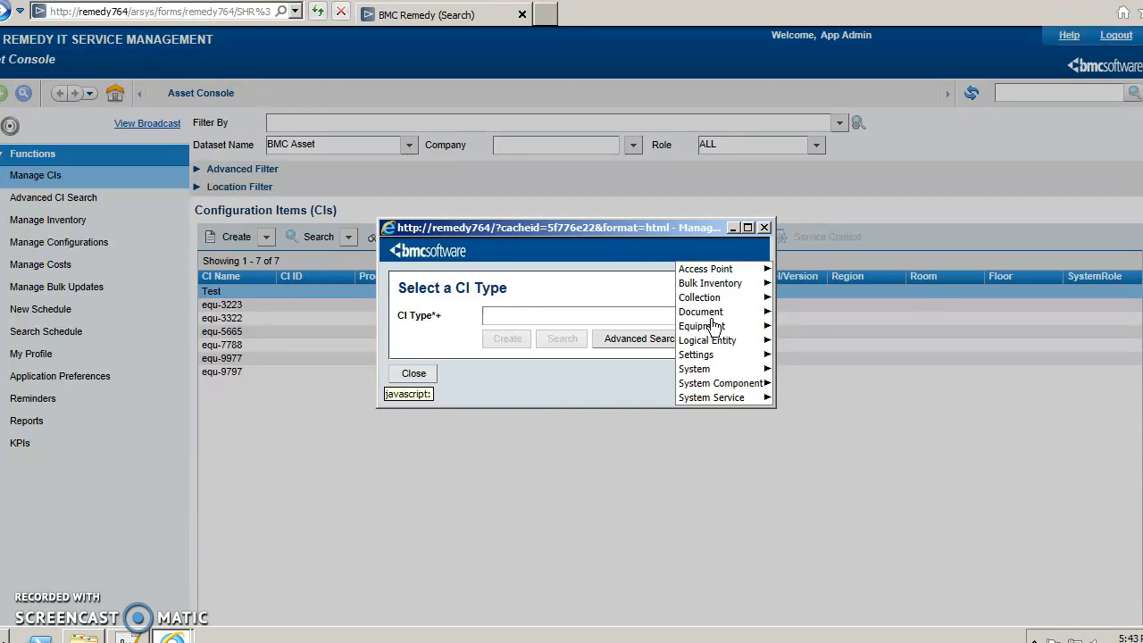
pyautogui.moveTo(713, 386)
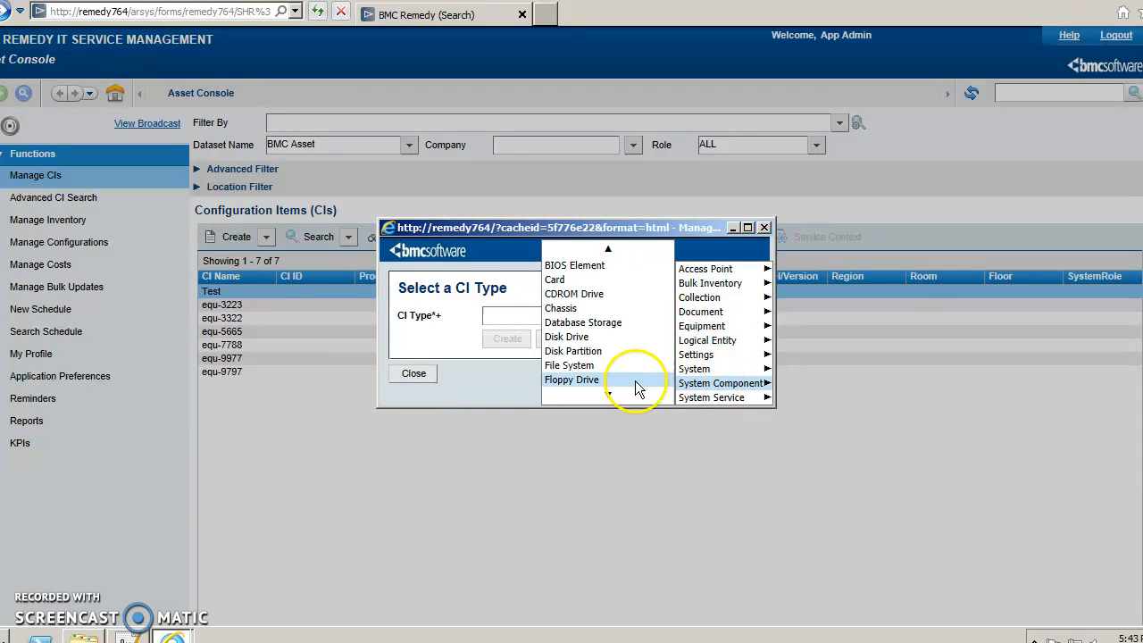
pyautogui.moveTo(605, 397)
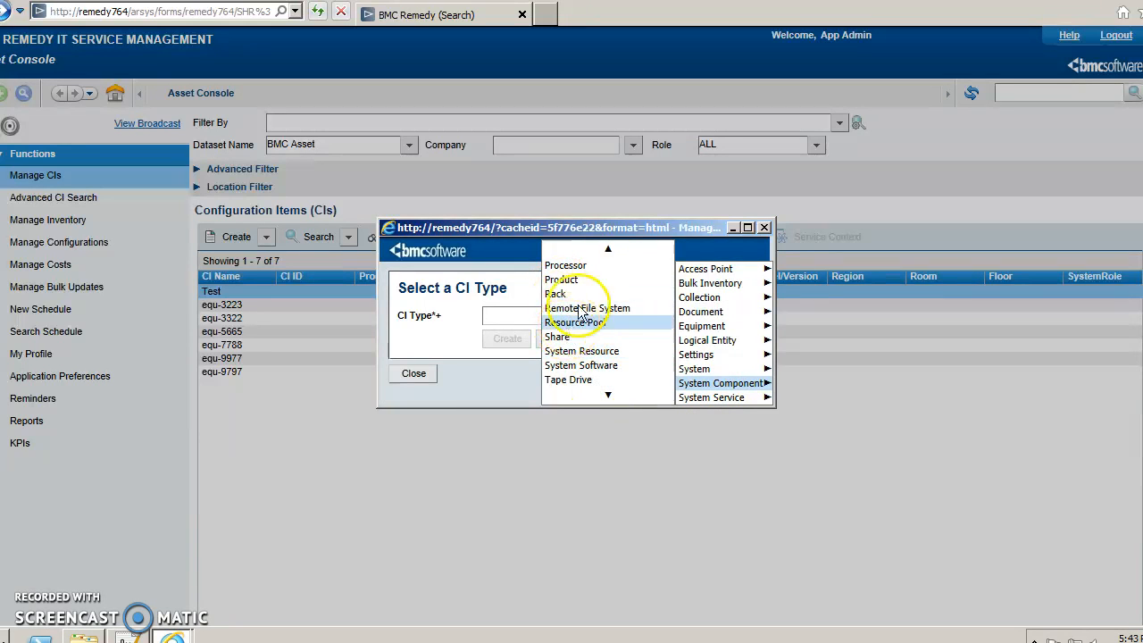
pyautogui.click(568, 280)
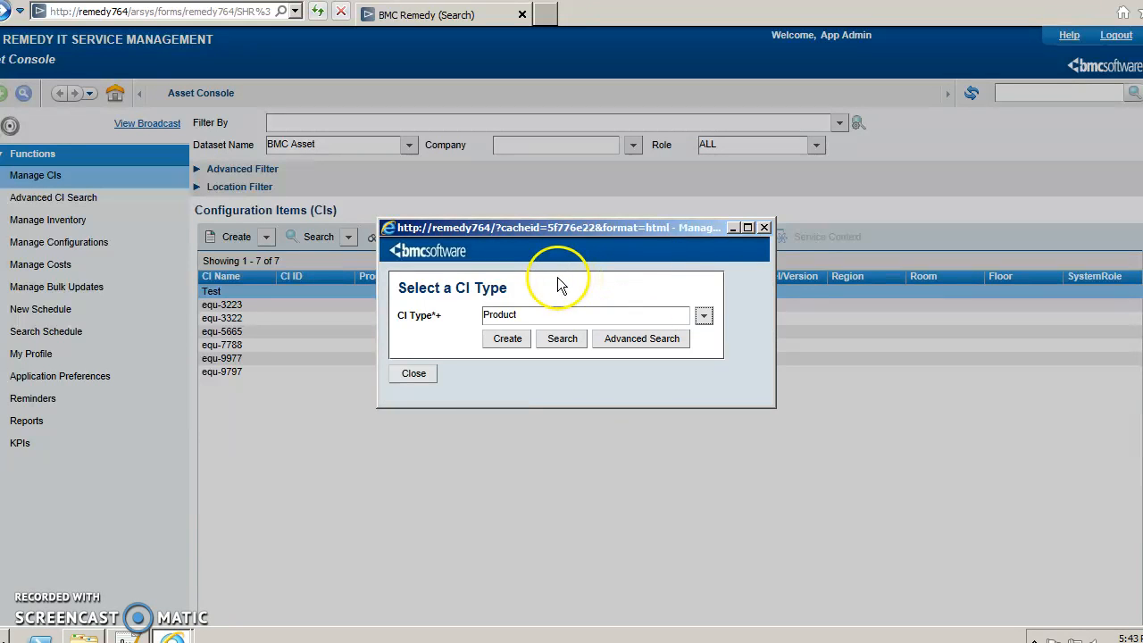
pyautogui.click(506, 339)
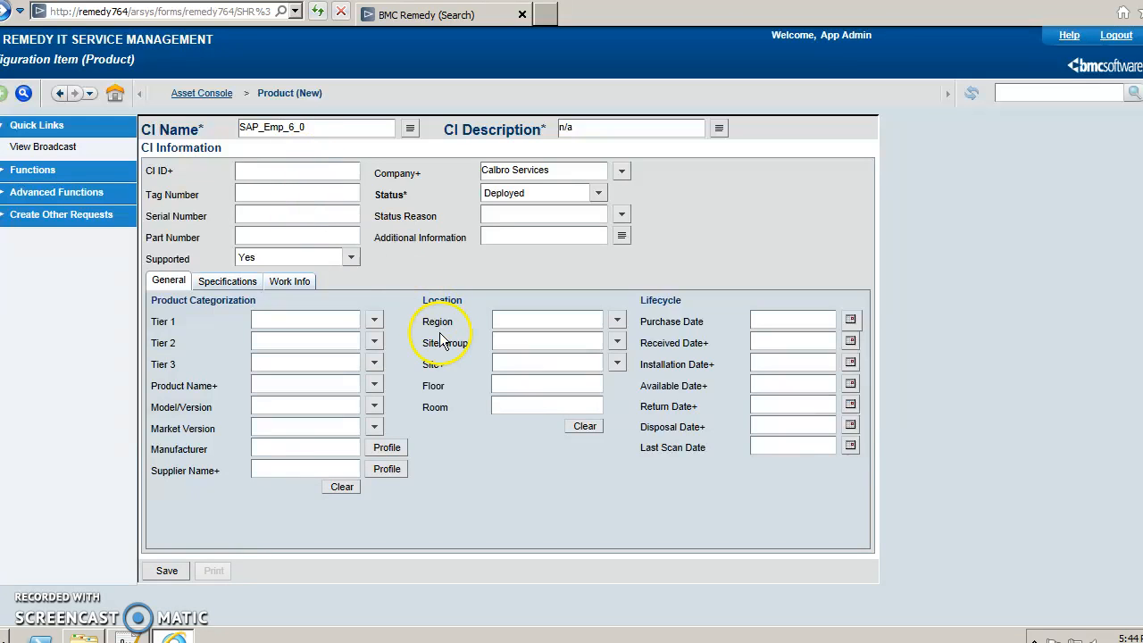
# Categorize the CI as Software > Software License Certificate > Named User License.
pyautogui.click(373, 320)
pyautogui.click(385, 339)
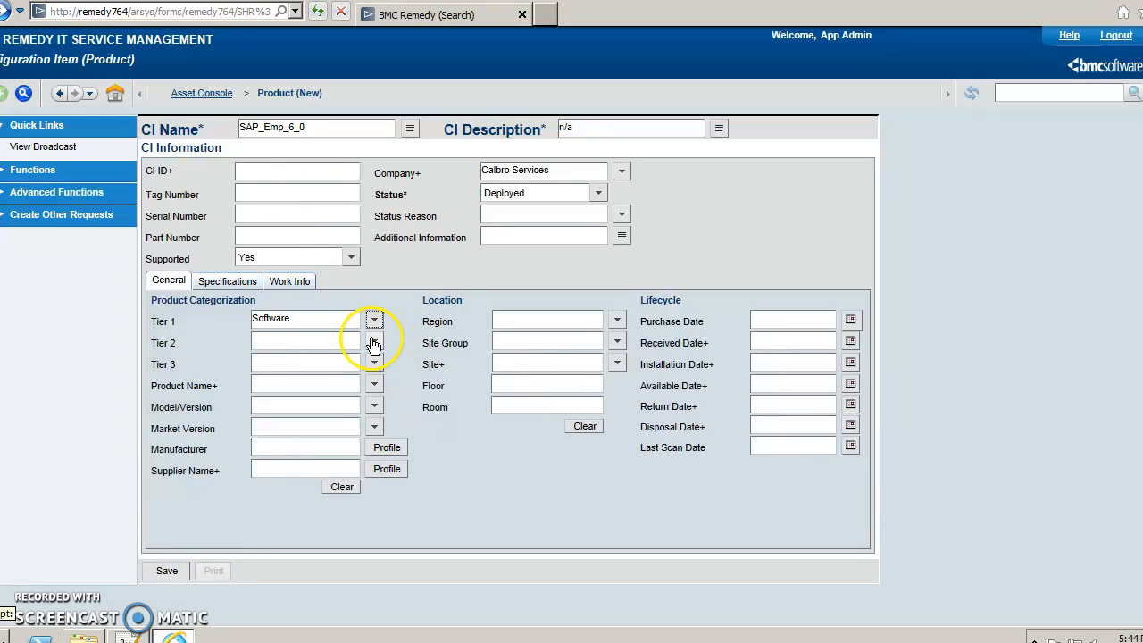
pyautogui.click(373, 341)
pyautogui.click(397, 386)
pyautogui.click(374, 364)
pyautogui.click(396, 380)
# Set product SAP Employee, model/version and market version SAP_Emp_6_0, then save.
pyautogui.click(374, 385)
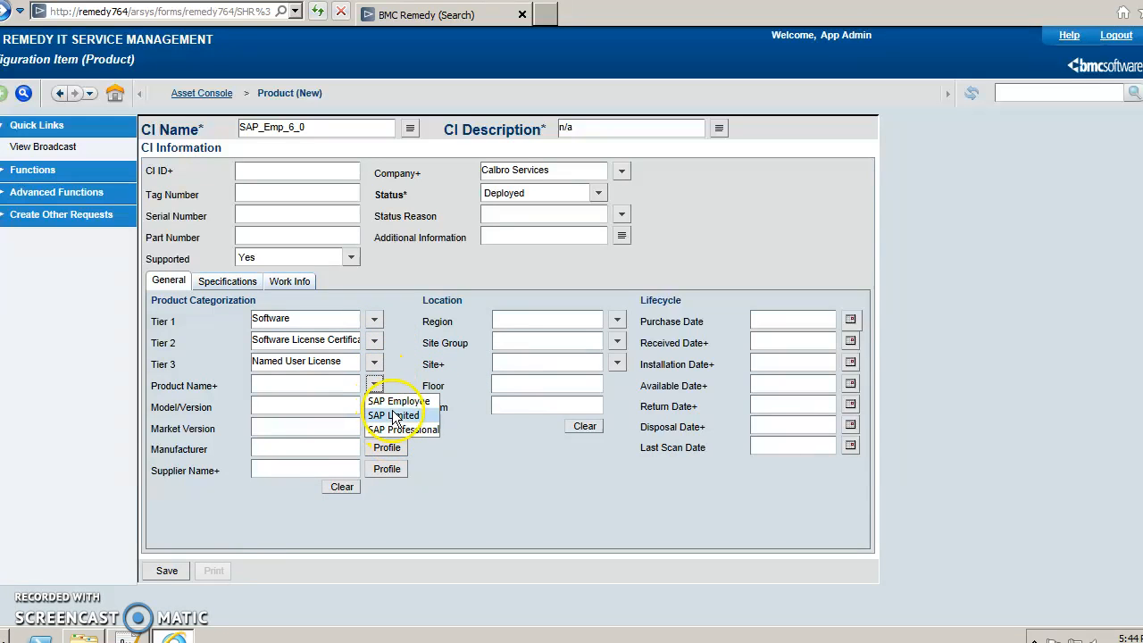
pyautogui.click(398, 401)
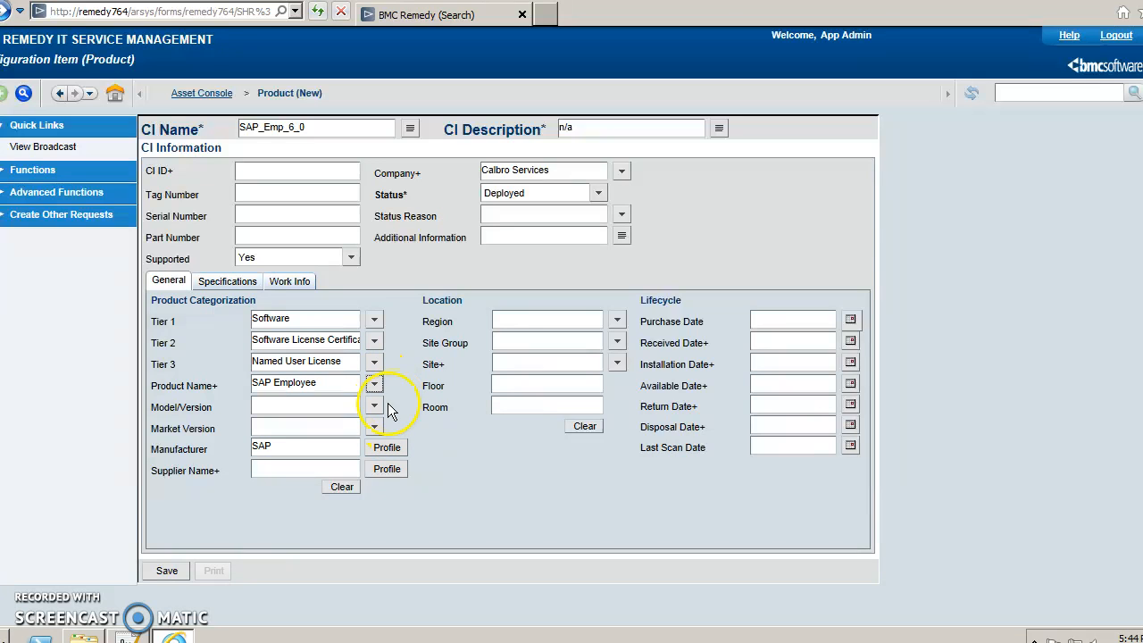
pyautogui.click(374, 406)
pyautogui.click(378, 428)
pyautogui.click(386, 439)
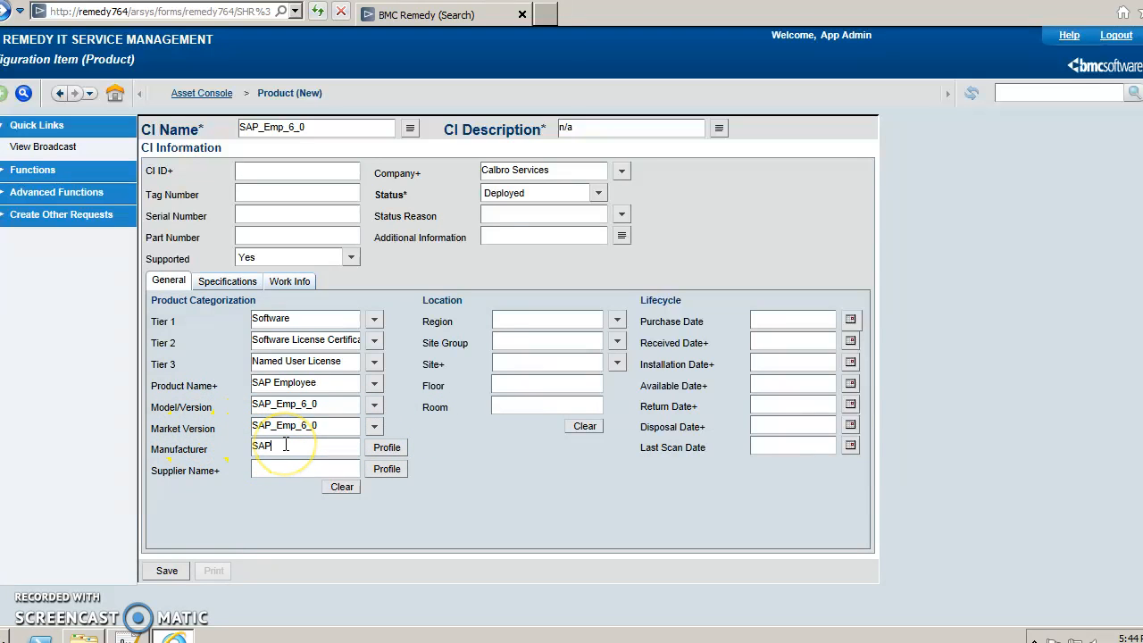
pyautogui.click(156, 571)
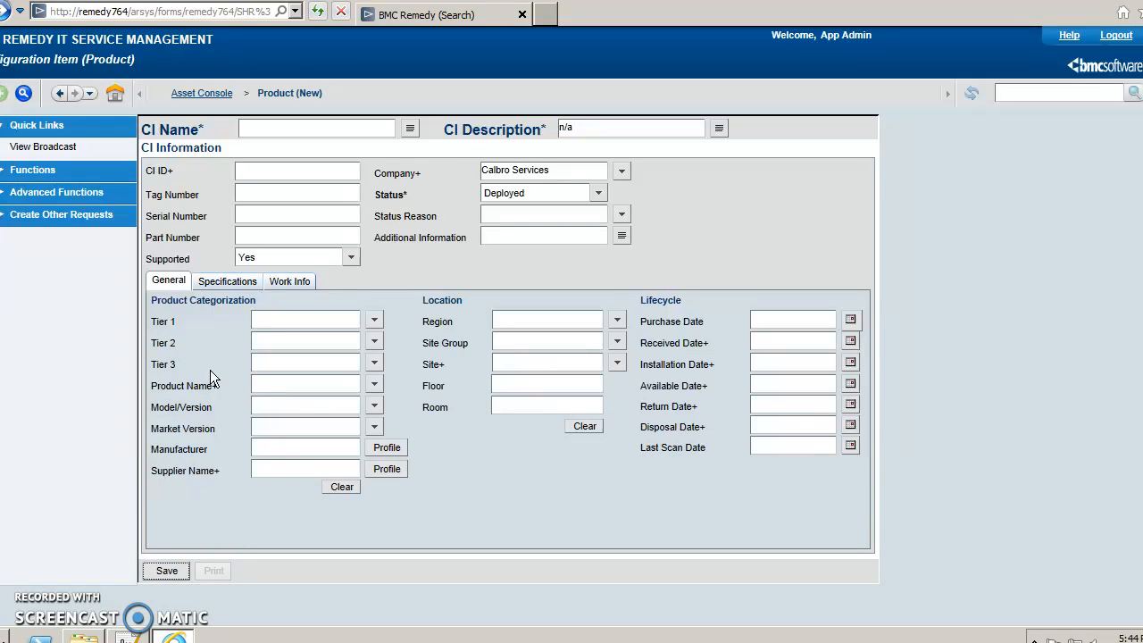
pyautogui.click(281, 132)
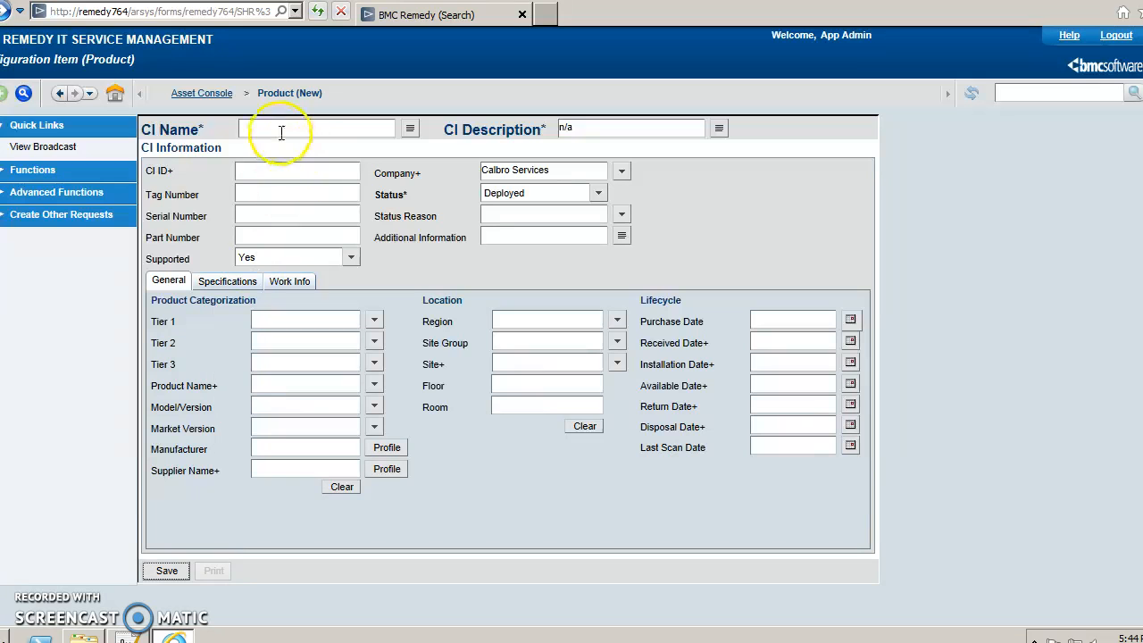
# From the Asset Console, start a new Computer System CI named equ-0000.
pyautogui.click(209, 93)
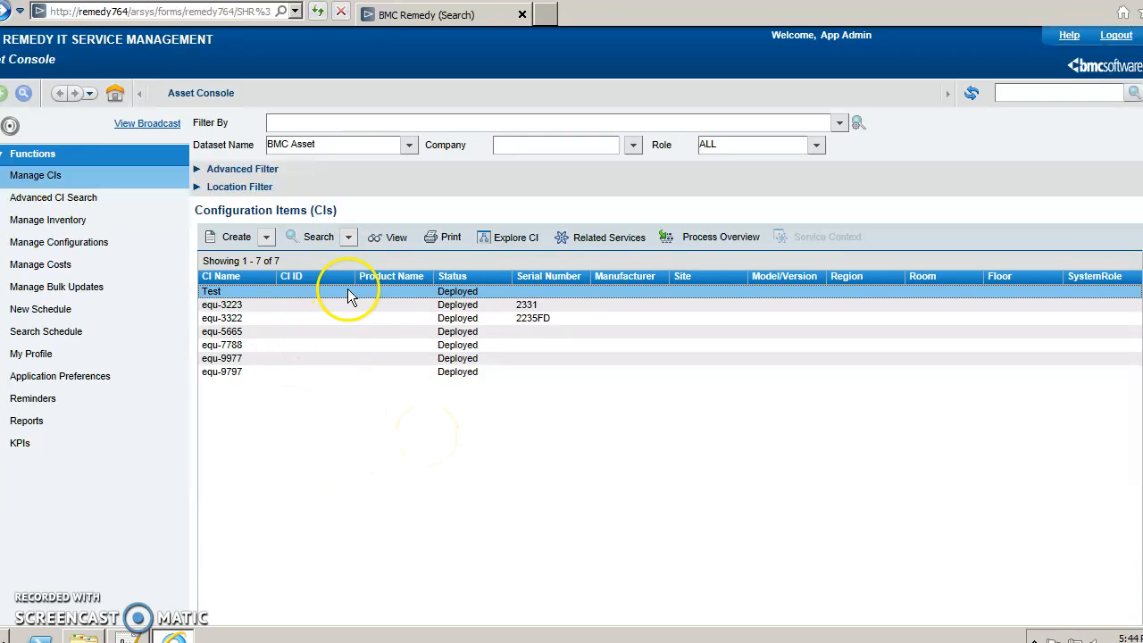
pyautogui.click(266, 237)
pyautogui.moveTo(289, 342)
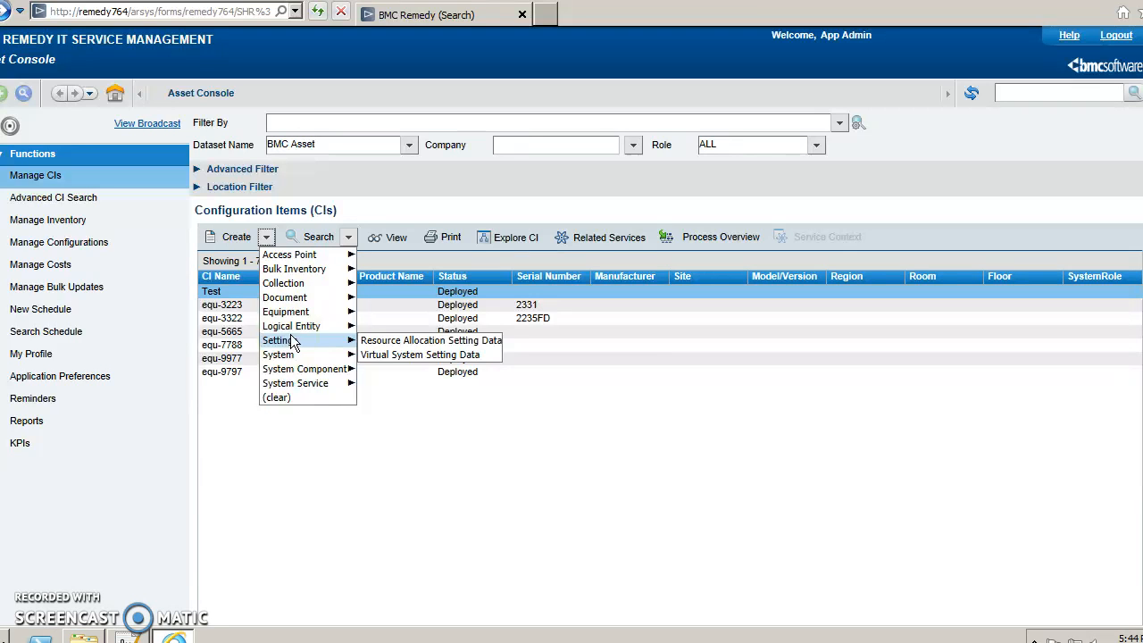
pyautogui.moveTo(317, 359)
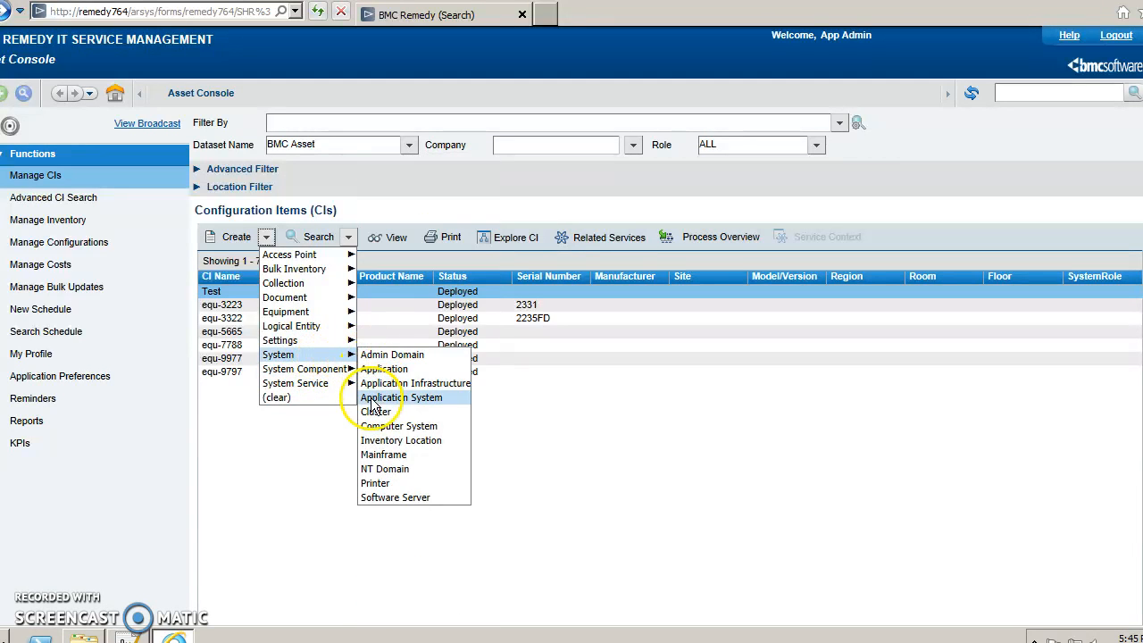
pyautogui.click(384, 429)
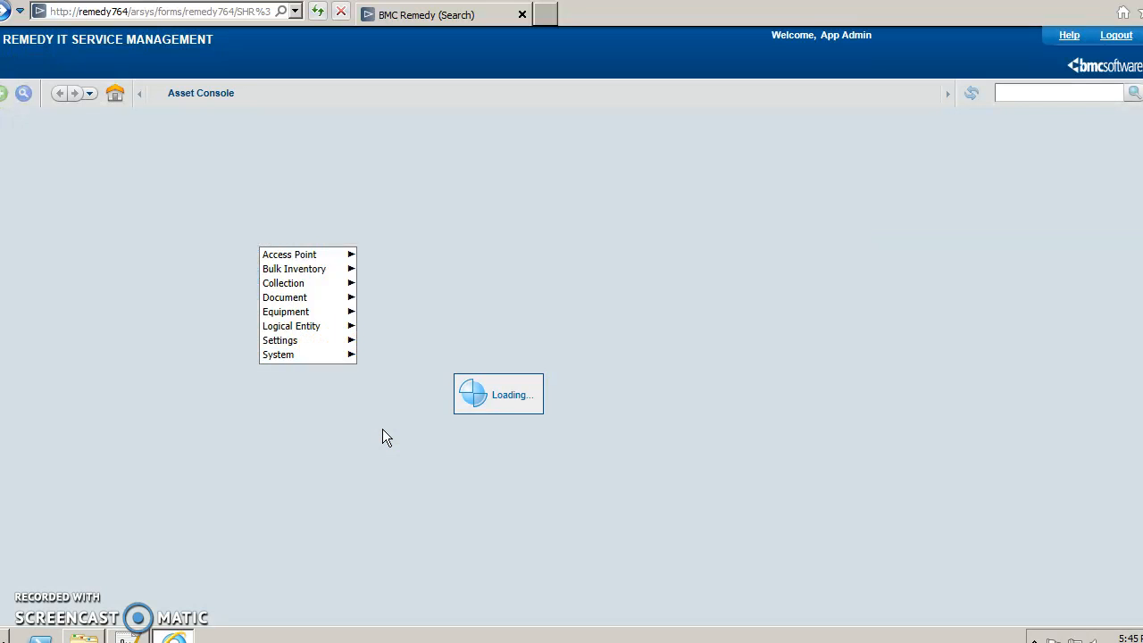
pyautogui.click(283, 130)
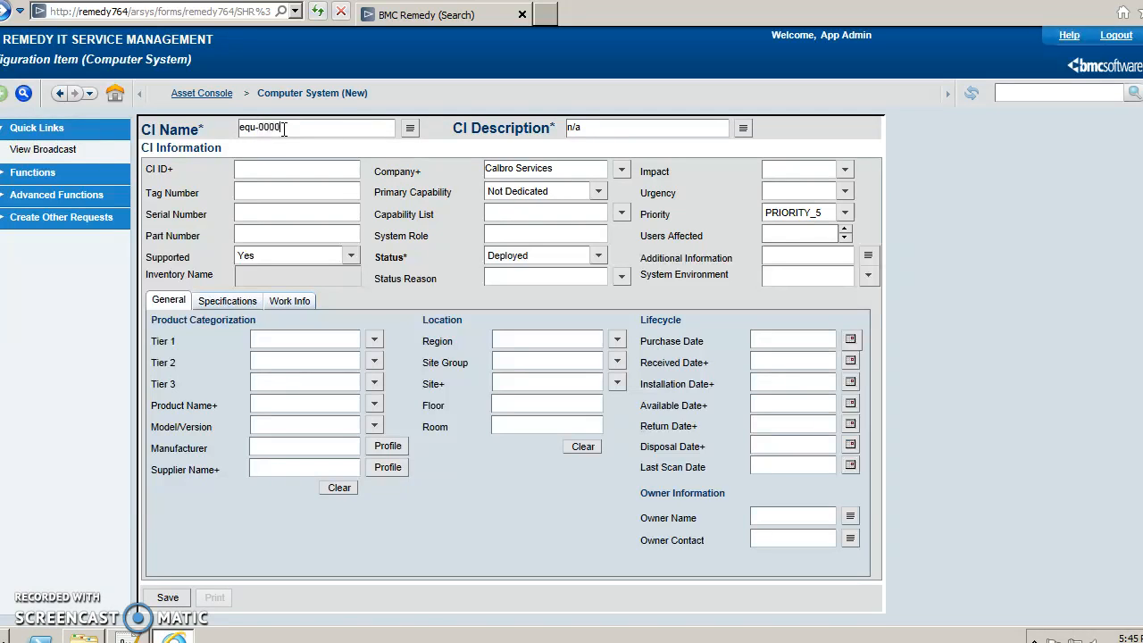
# Categorize it Hardware > Processing Unit > Desktop, save, and return to the CI list.
pyautogui.click(374, 340)
pyautogui.click(376, 358)
pyautogui.click(374, 361)
pyautogui.click(379, 387)
pyautogui.click(375, 383)
pyautogui.click(381, 397)
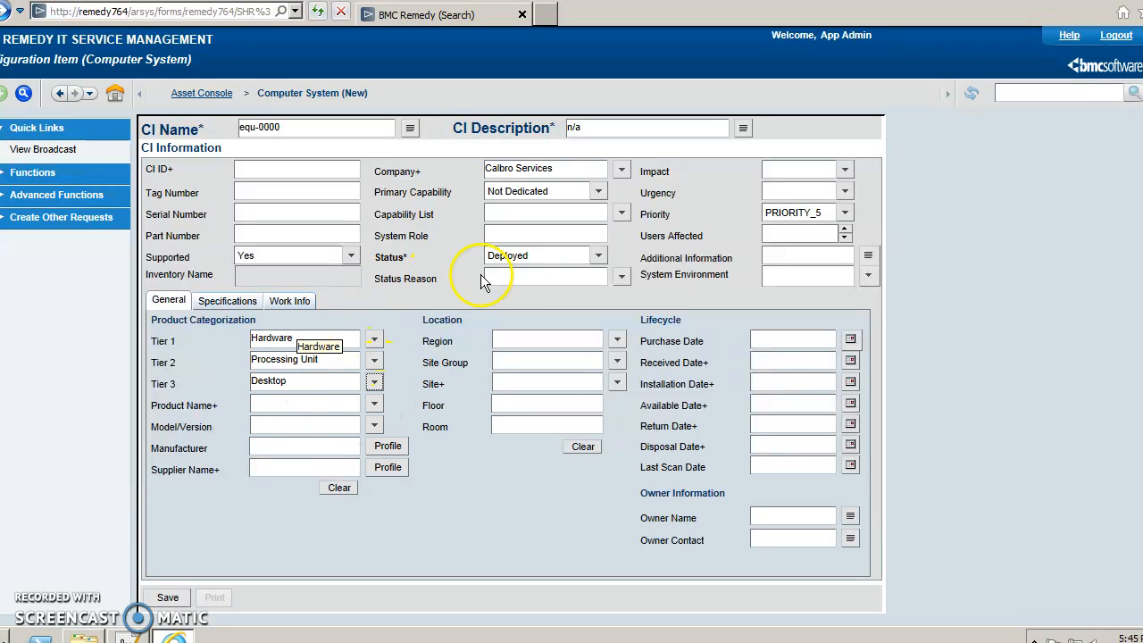
pyautogui.click(169, 595)
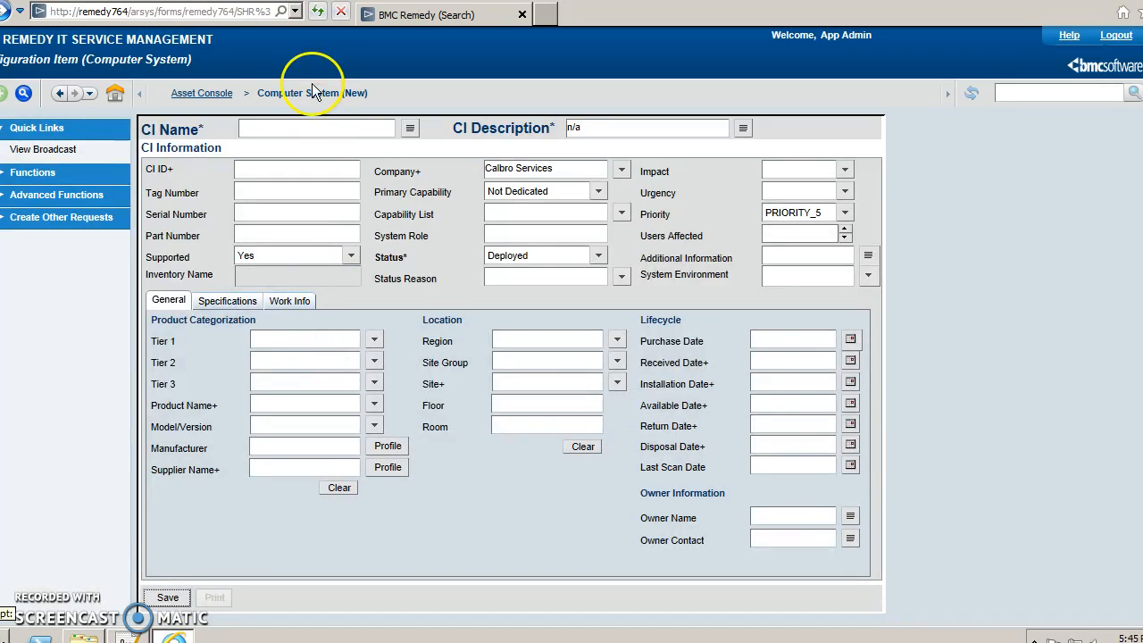
pyautogui.click(207, 93)
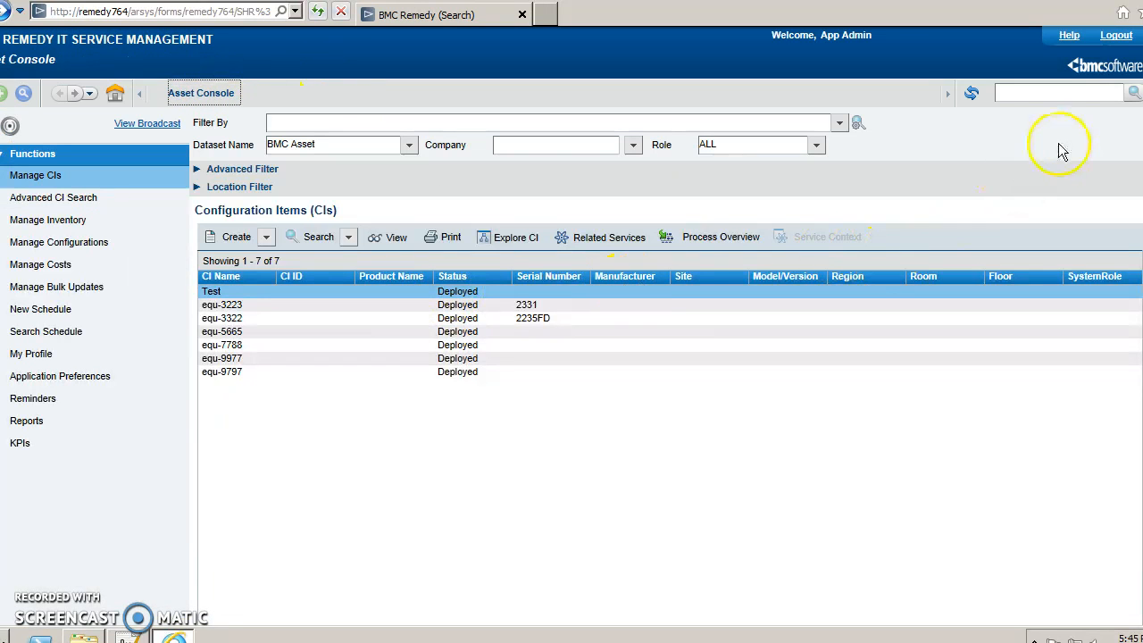
# Refresh the CI list and reopen the equ-0000 computer system record.
pyautogui.click(971, 93)
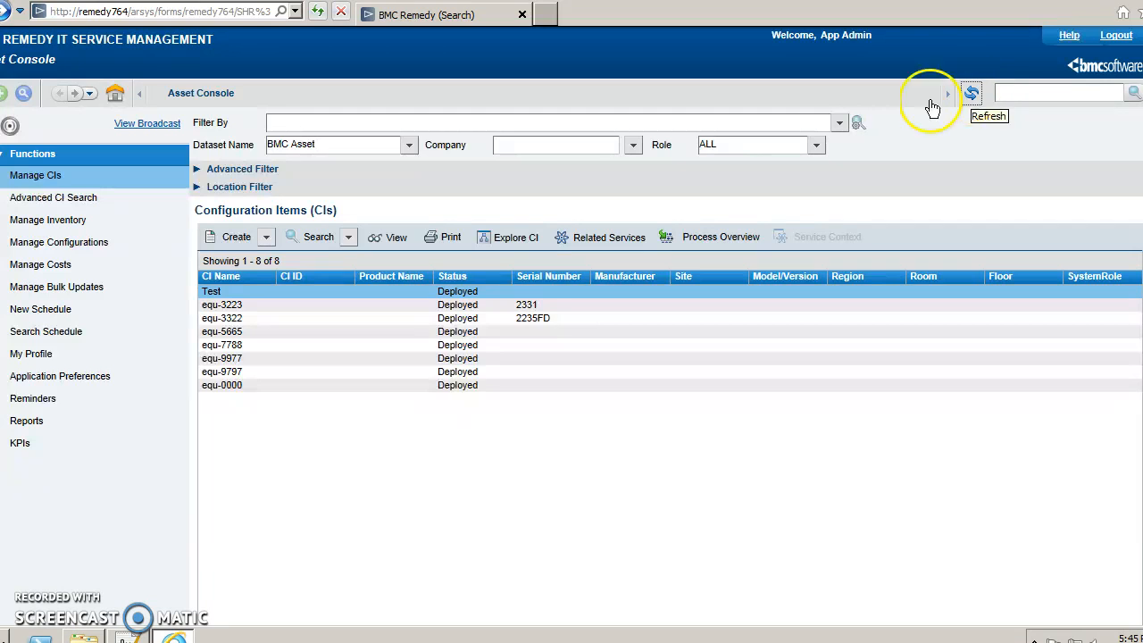
pyautogui.click(464, 386)
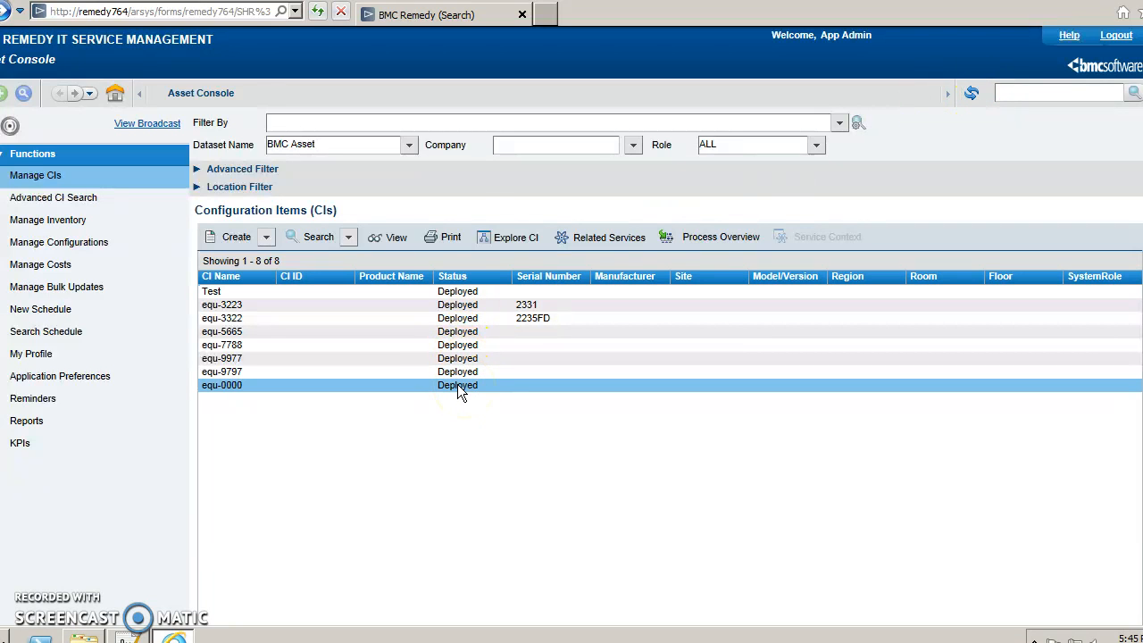
pyautogui.doubleClick(457, 384)
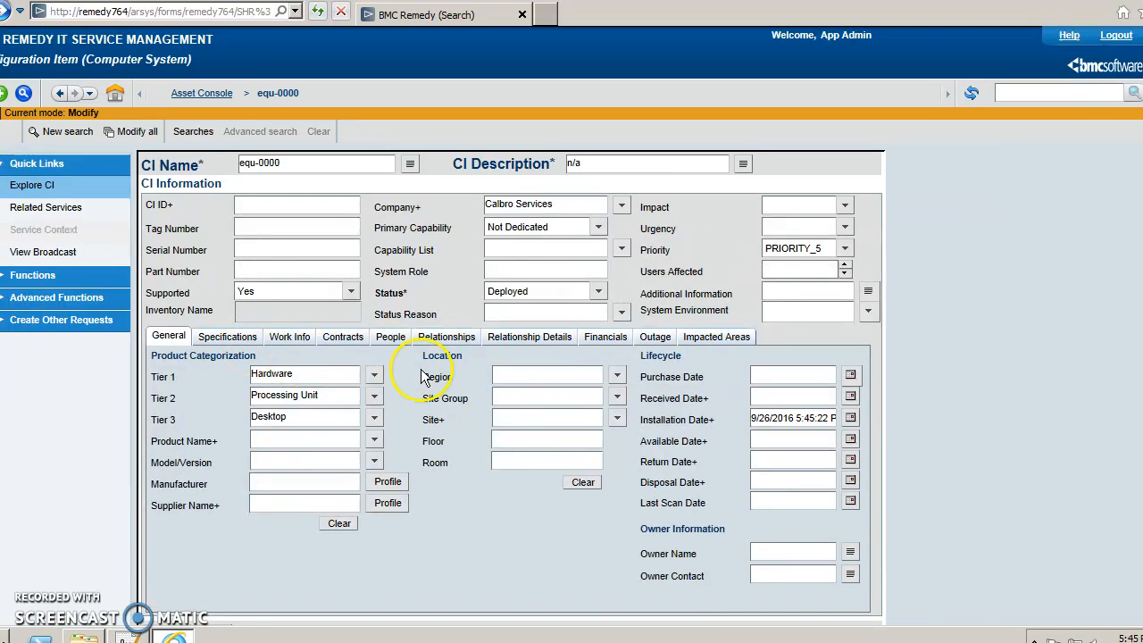
# On the Relationships tab, search for System Component > Product CIs to relate.
pyautogui.click(459, 343)
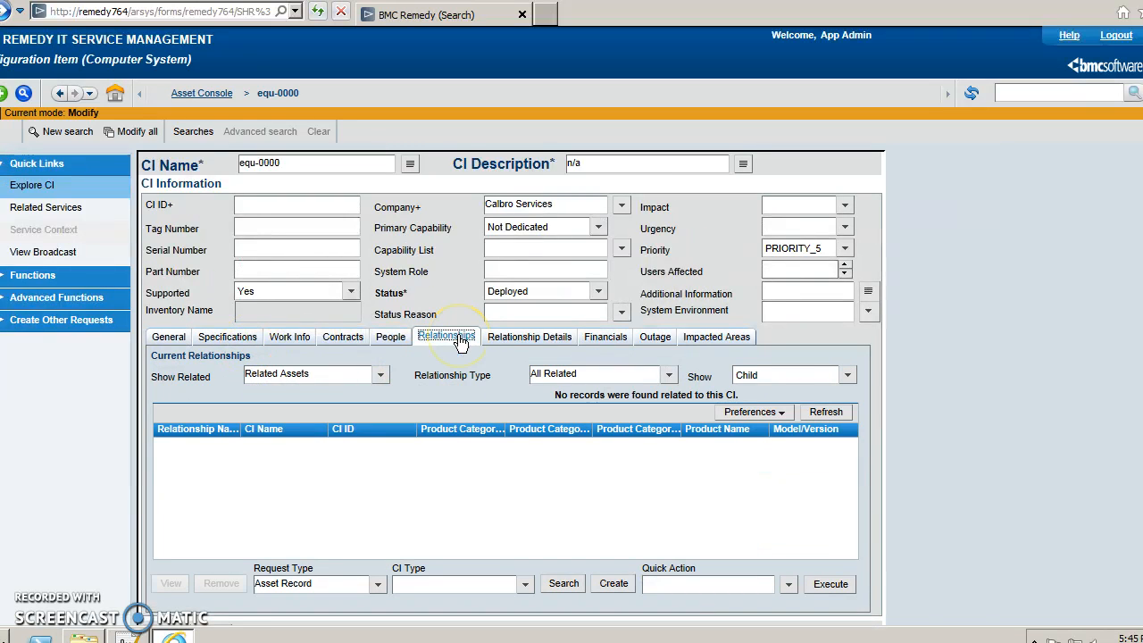
pyautogui.click(524, 586)
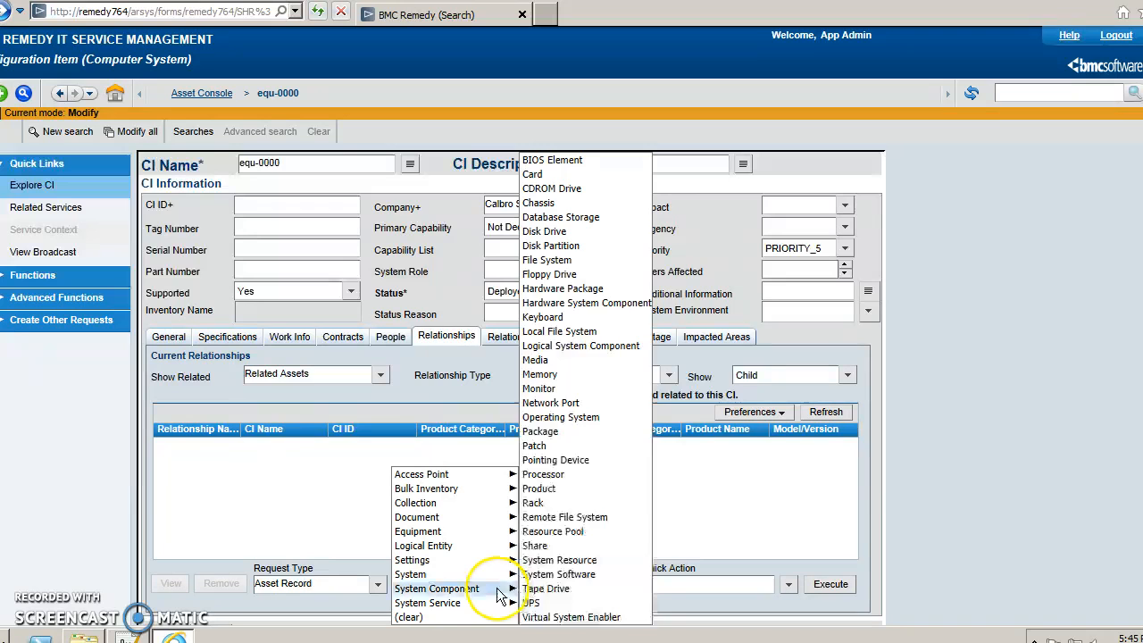
pyautogui.moveTo(497, 576)
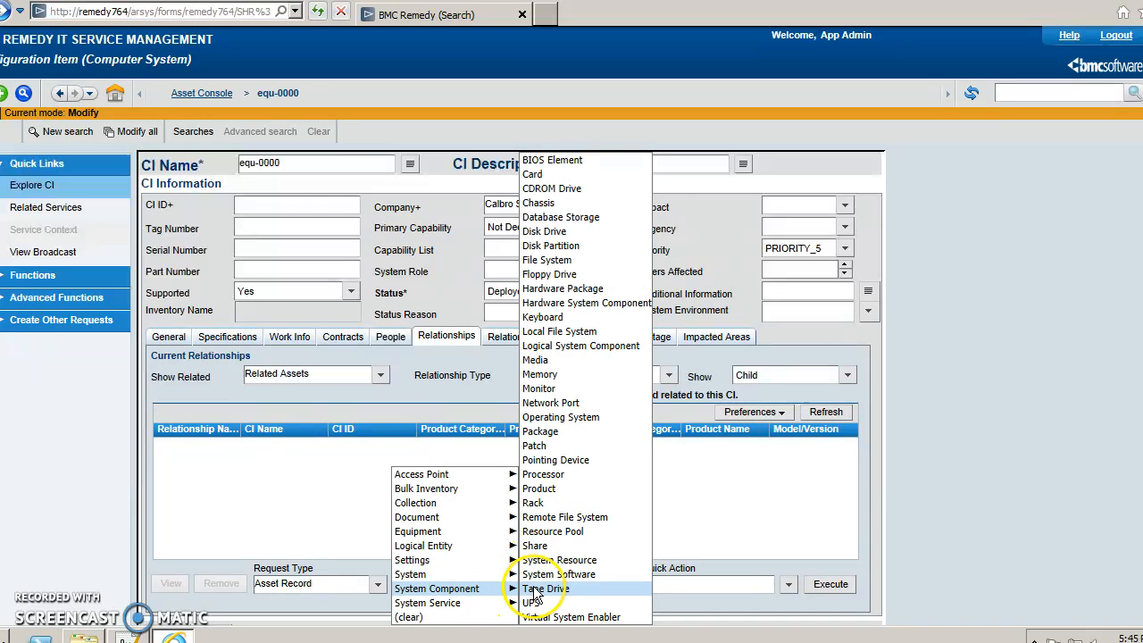
pyautogui.click(551, 489)
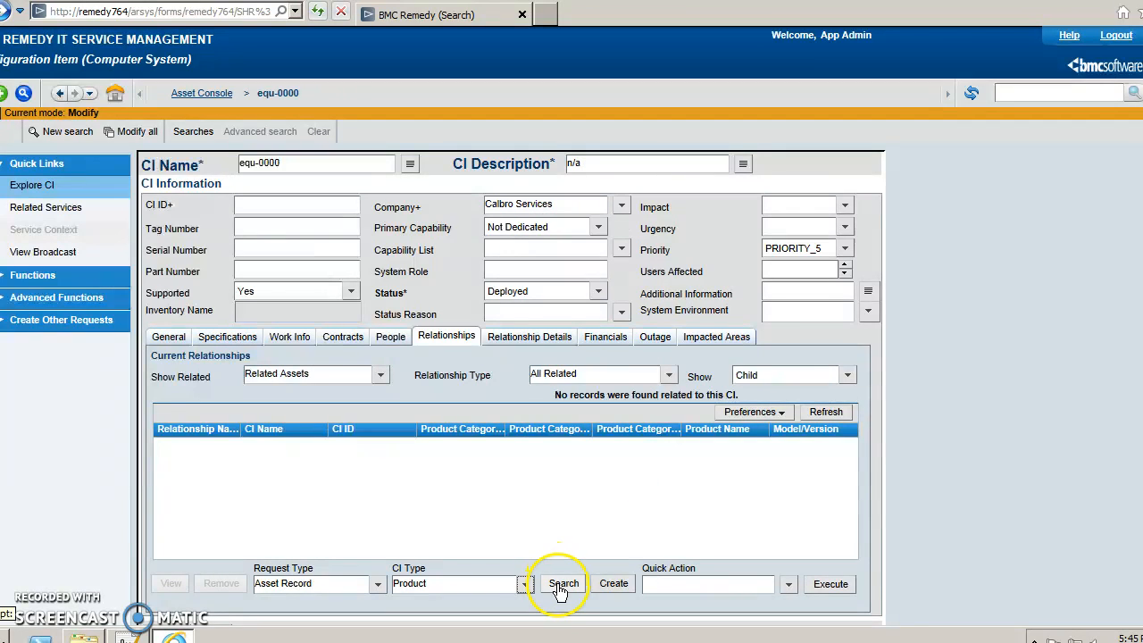
pyautogui.click(557, 584)
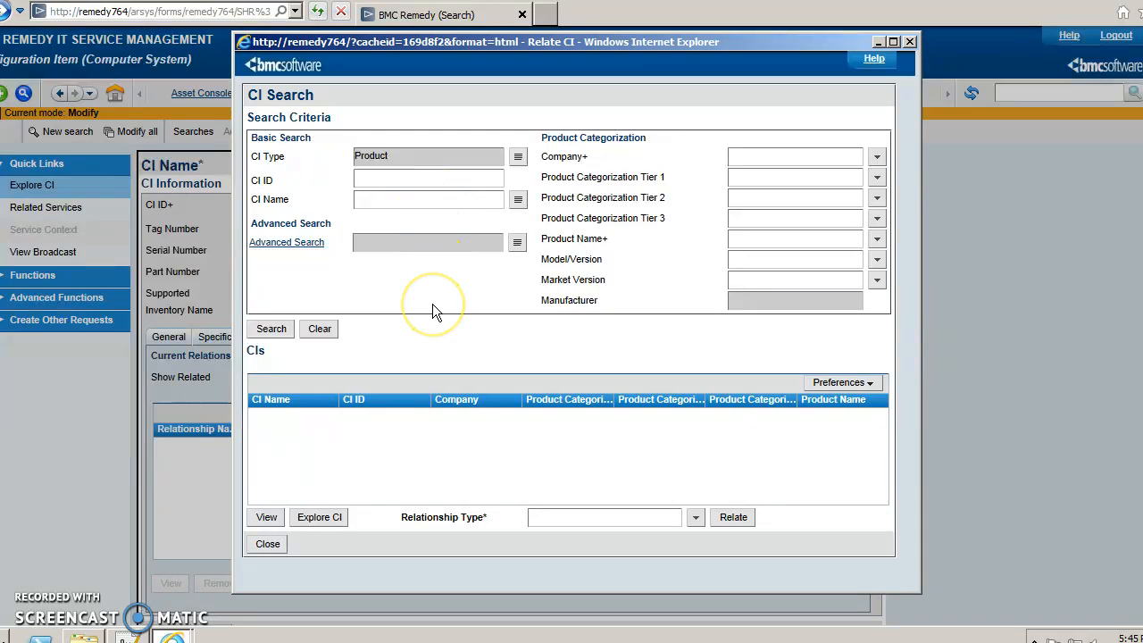
# Search CI names matching SAP% and select the SAP_Emp_6_0 product.
pyautogui.write('SAP%')
pyautogui.click(273, 330)
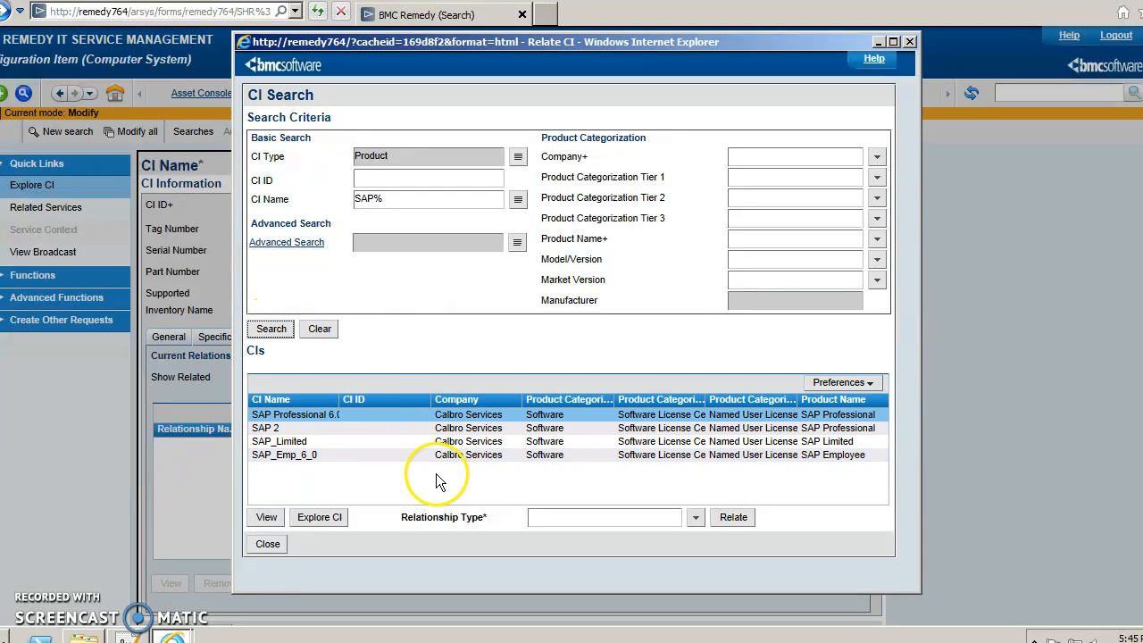
pyautogui.moveTo(340, 399); pyautogui.dragTo(368, 399)
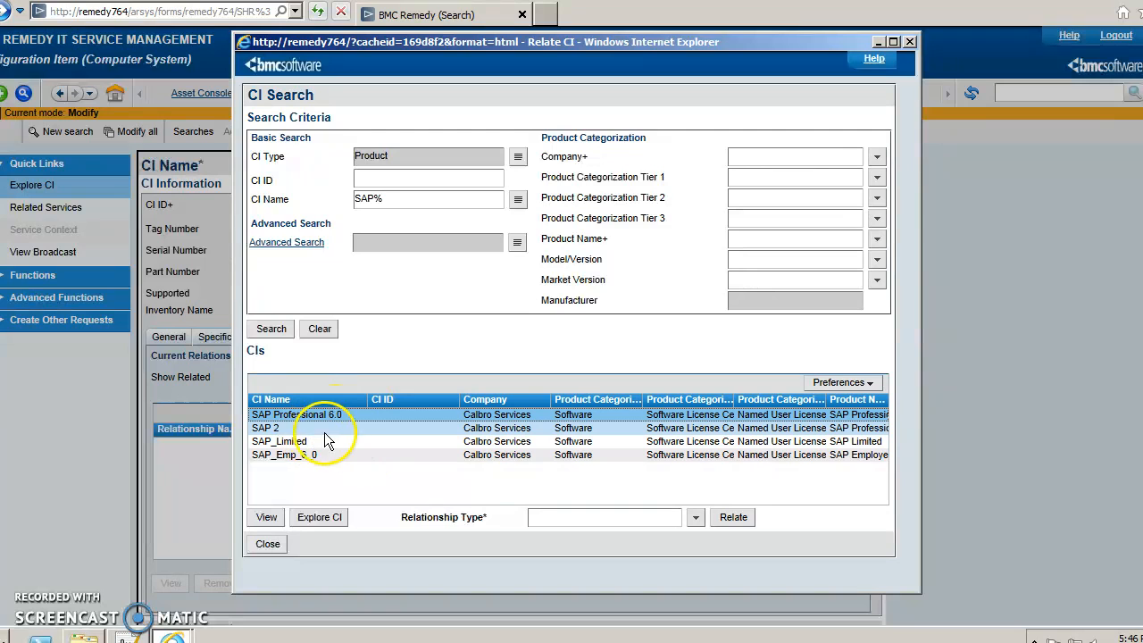
pyautogui.click(350, 455)
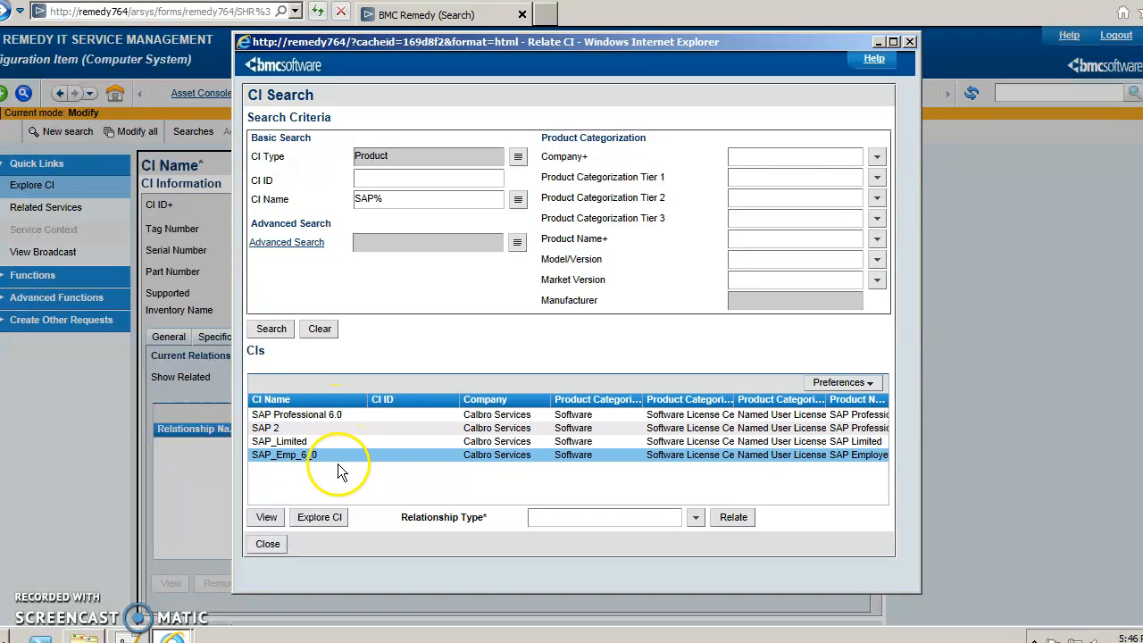
# Relate SAP_Emp_6_0 to equ-0000 as a Component relationship in the Child direction.
pyautogui.click(696, 517)
pyautogui.moveTo(701, 535)
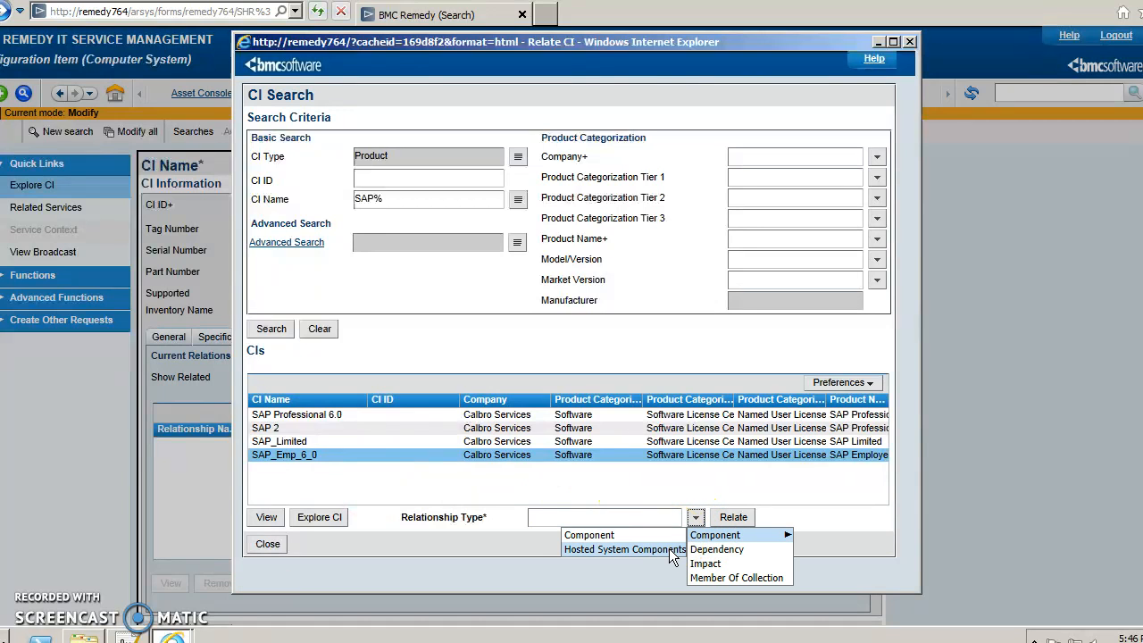
pyautogui.click(666, 534)
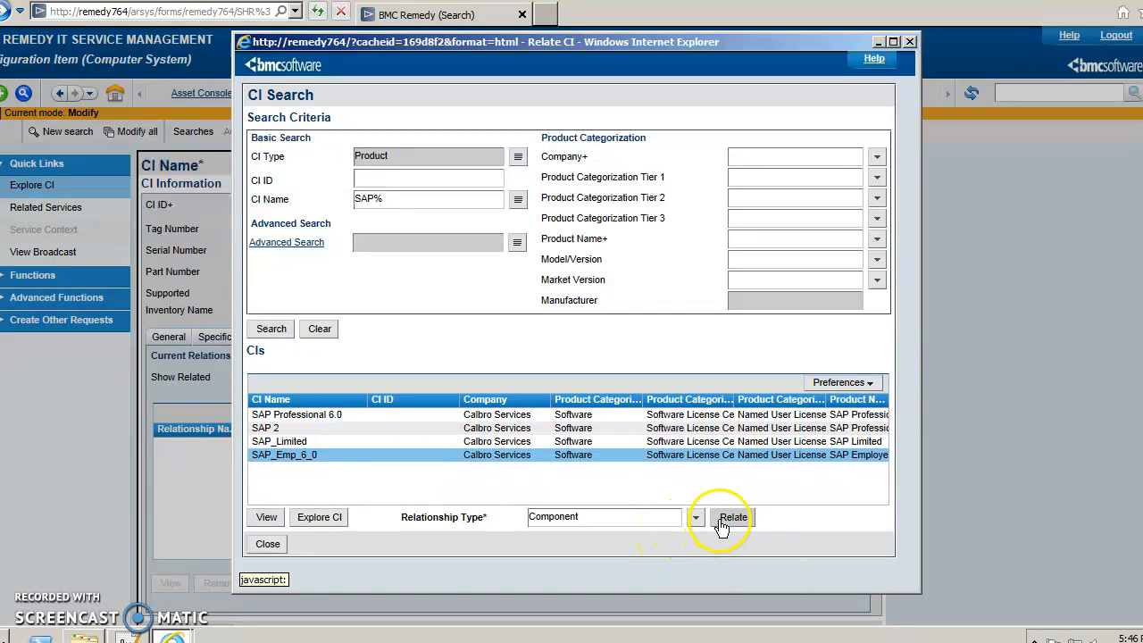
pyautogui.click(719, 521)
pyautogui.click(659, 321)
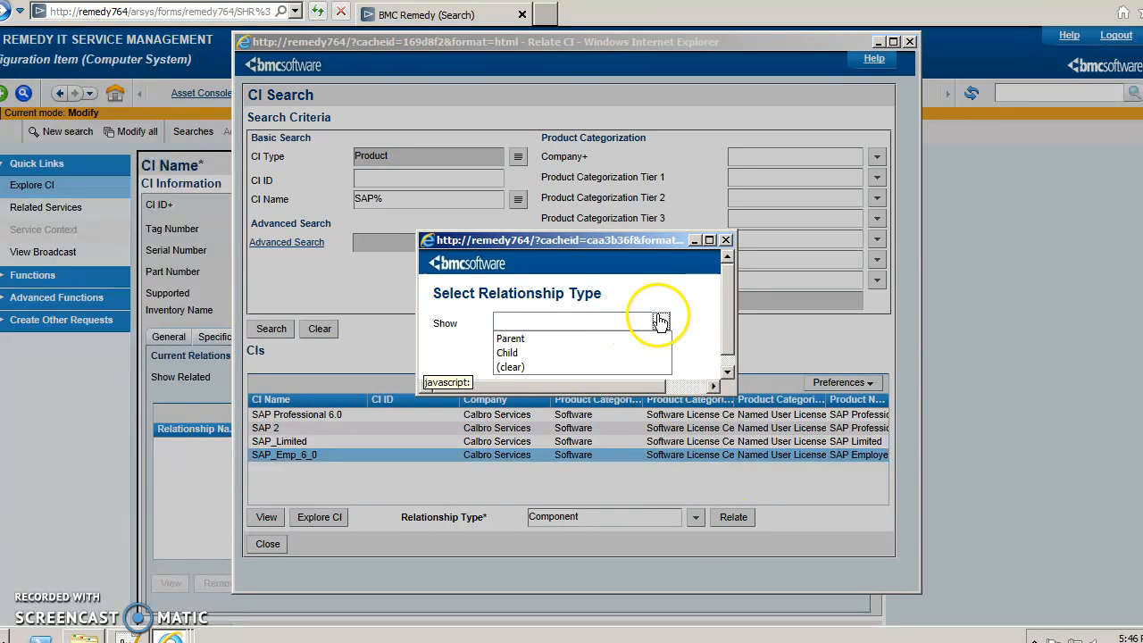
pyautogui.click(532, 352)
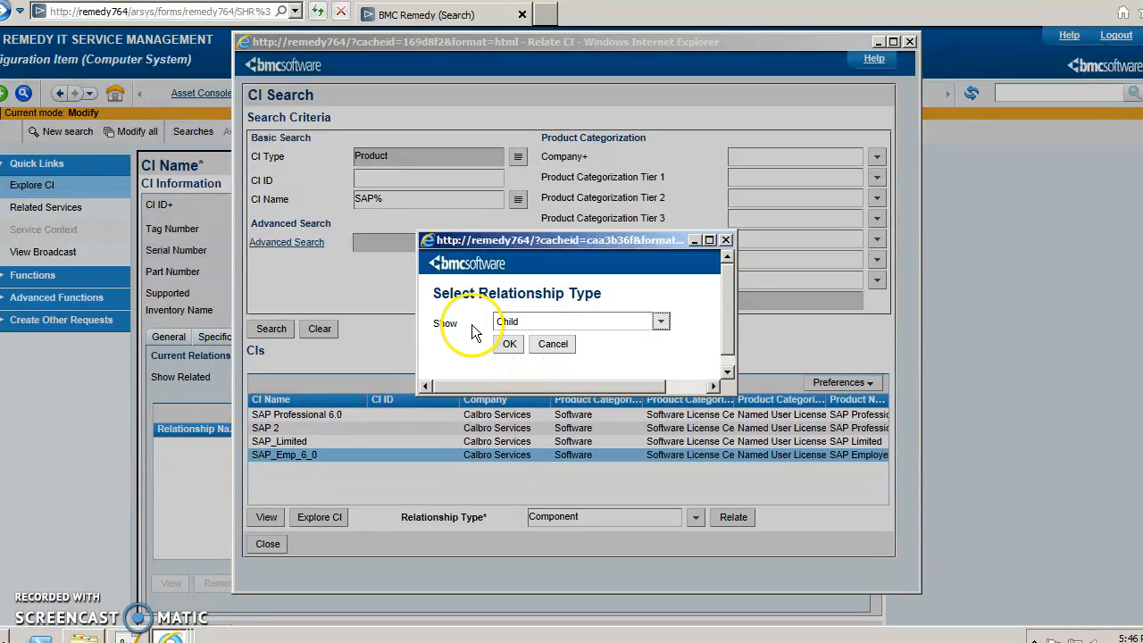
pyautogui.click(506, 345)
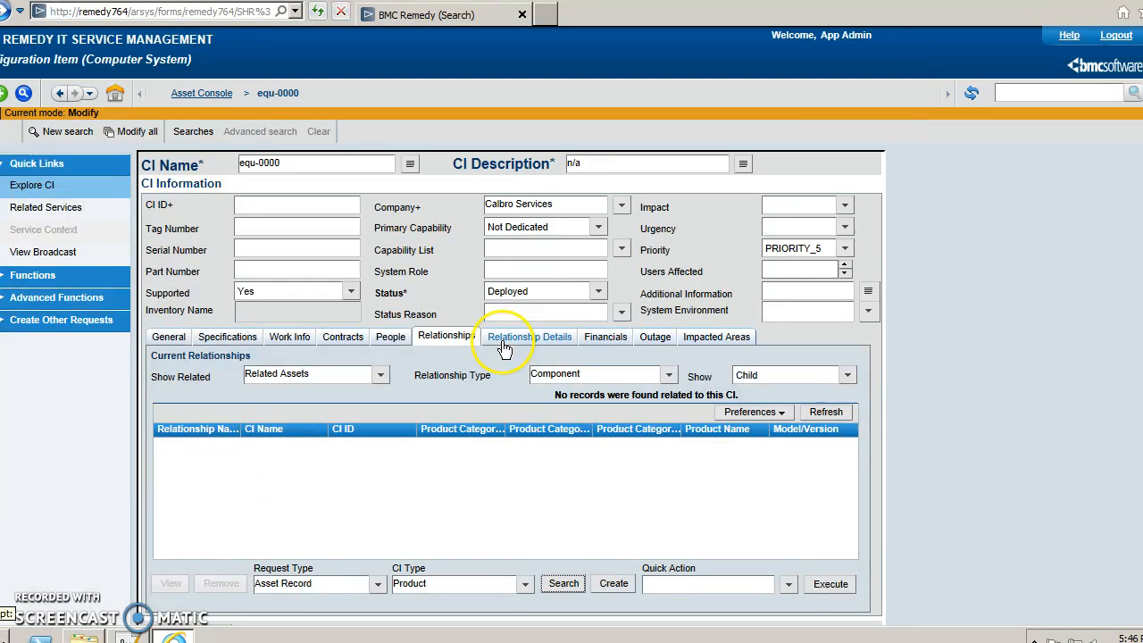
# Save equ-0000, refresh its relationships table, and view its People relationships.
pyautogui.scroll(-2, 217, 530)
pyautogui.click(168, 544)
pyautogui.click(827, 322)
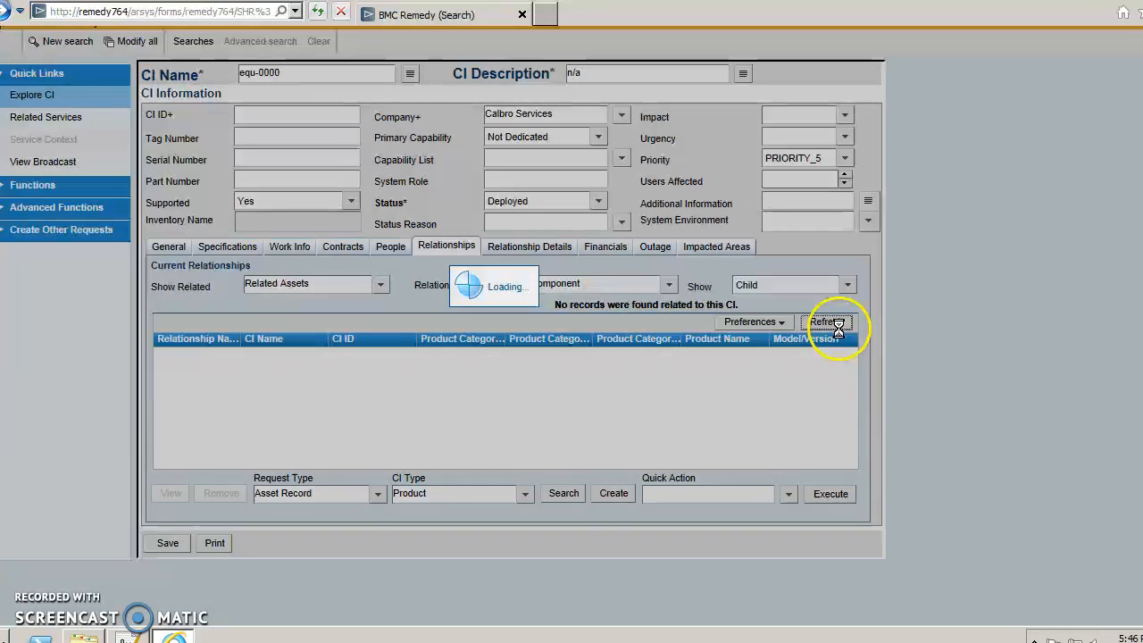
pyautogui.click(827, 322)
pyautogui.click(827, 322)
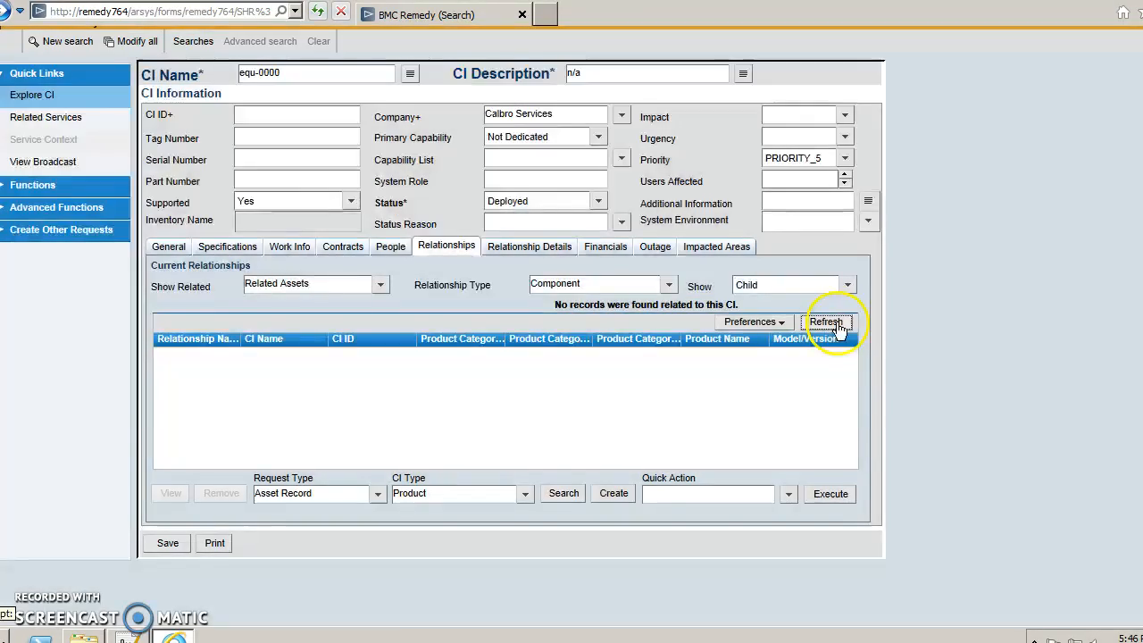
pyautogui.click(837, 326)
pyautogui.click(837, 326)
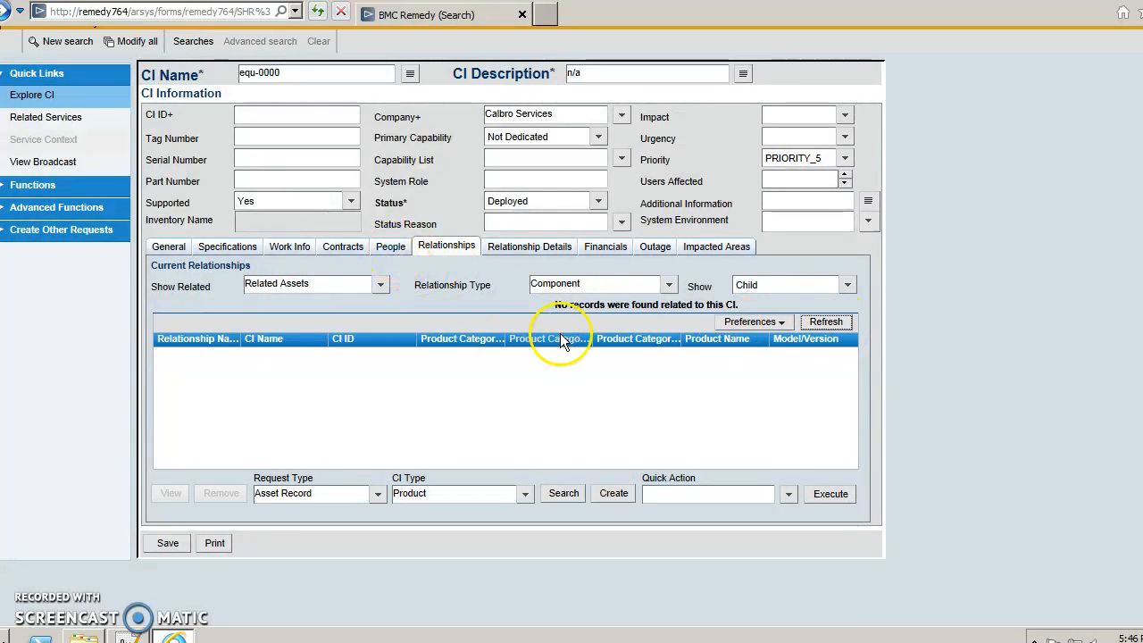
pyautogui.click(393, 249)
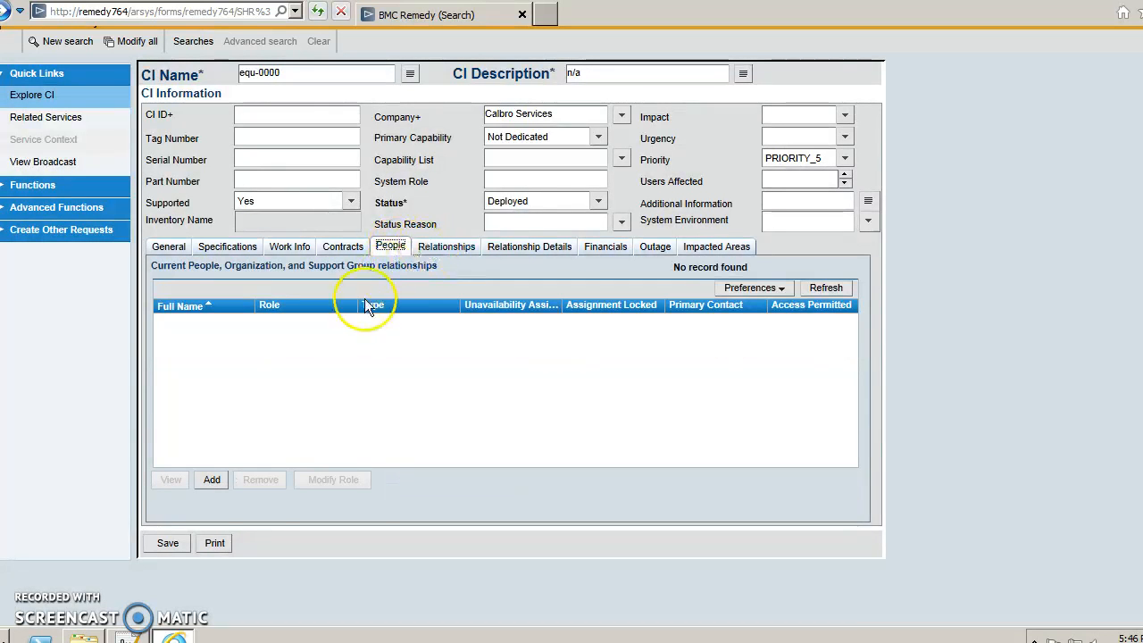
# Search for people in Calbro Services and select the person to relate.
pyautogui.click(213, 480)
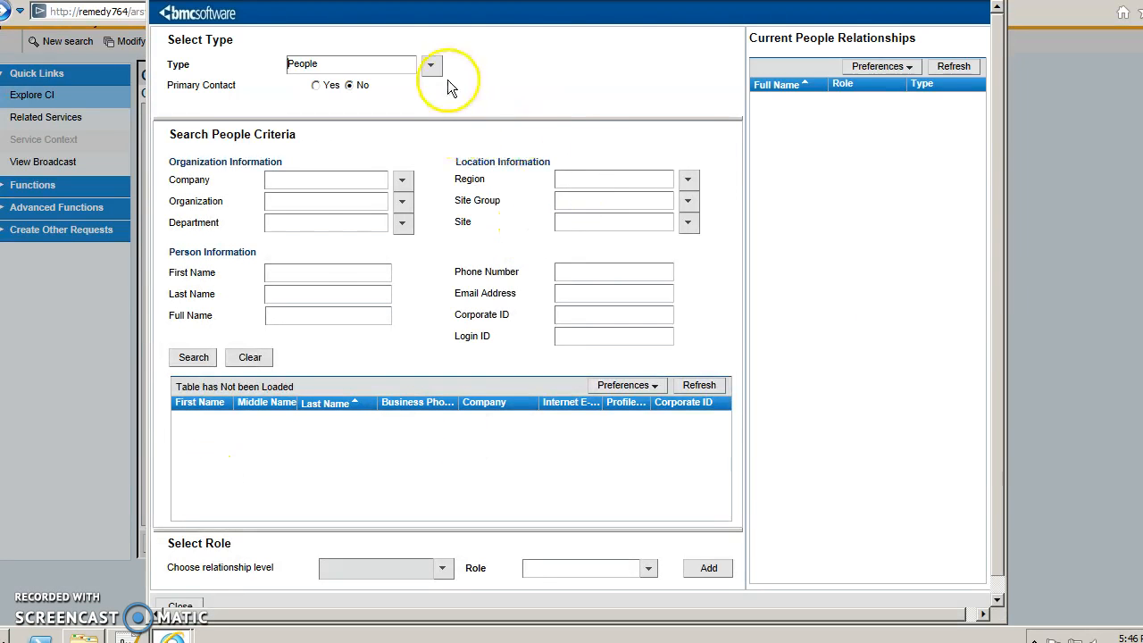
pyautogui.click(402, 180)
pyautogui.click(406, 197)
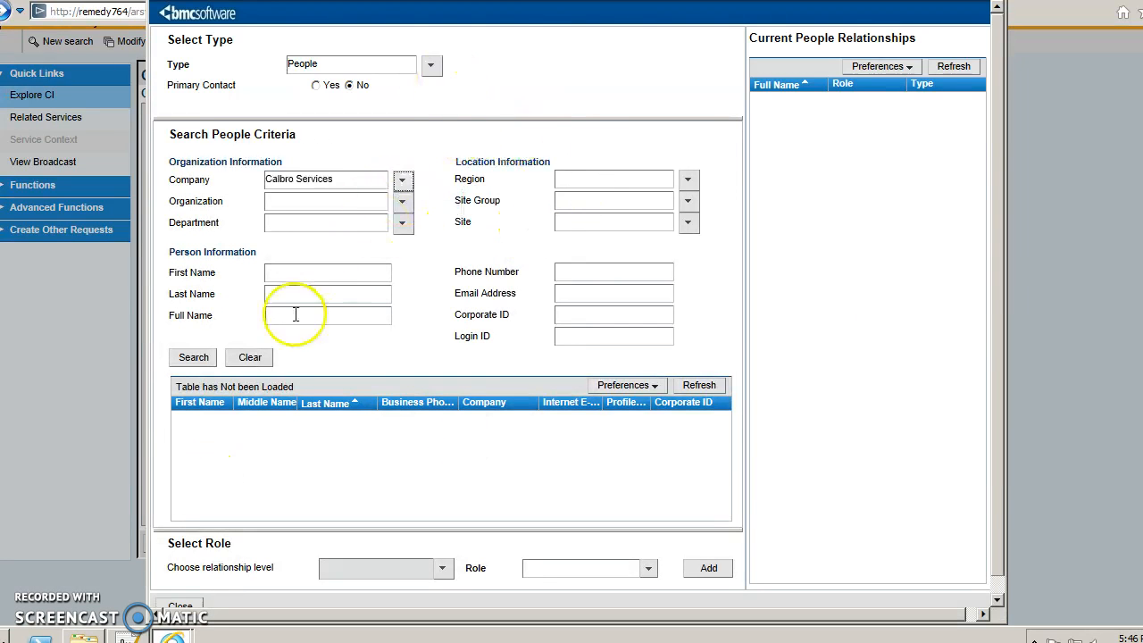
pyautogui.click(193, 357)
pyautogui.click(416, 474)
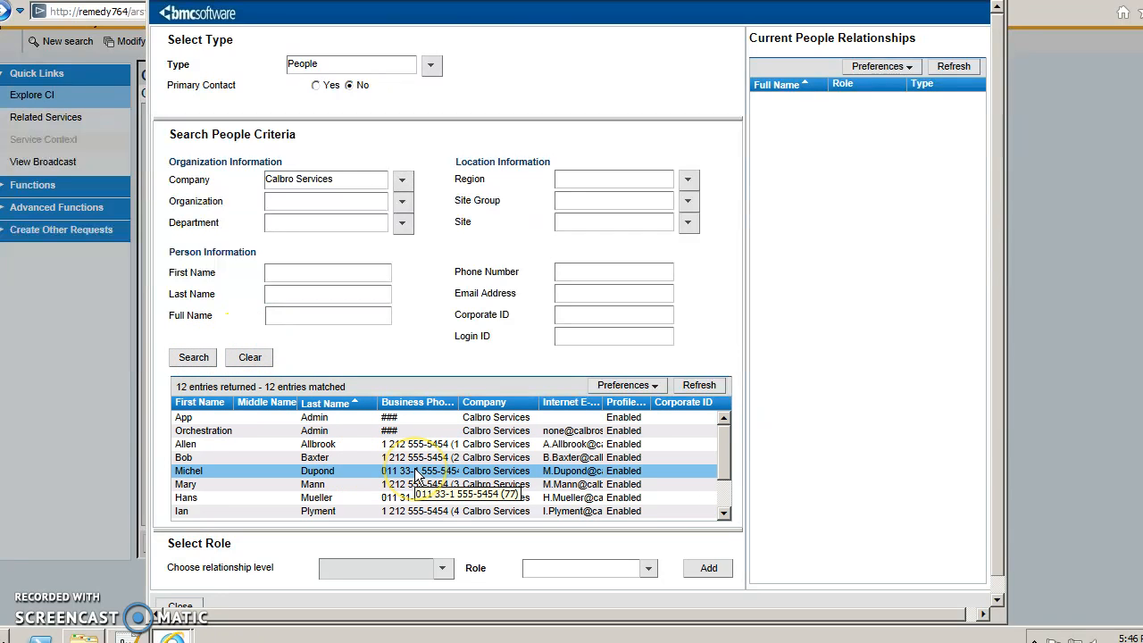
pyautogui.click(429, 473)
pyautogui.moveTo(725, 432); pyautogui.dragTo(734, 470)
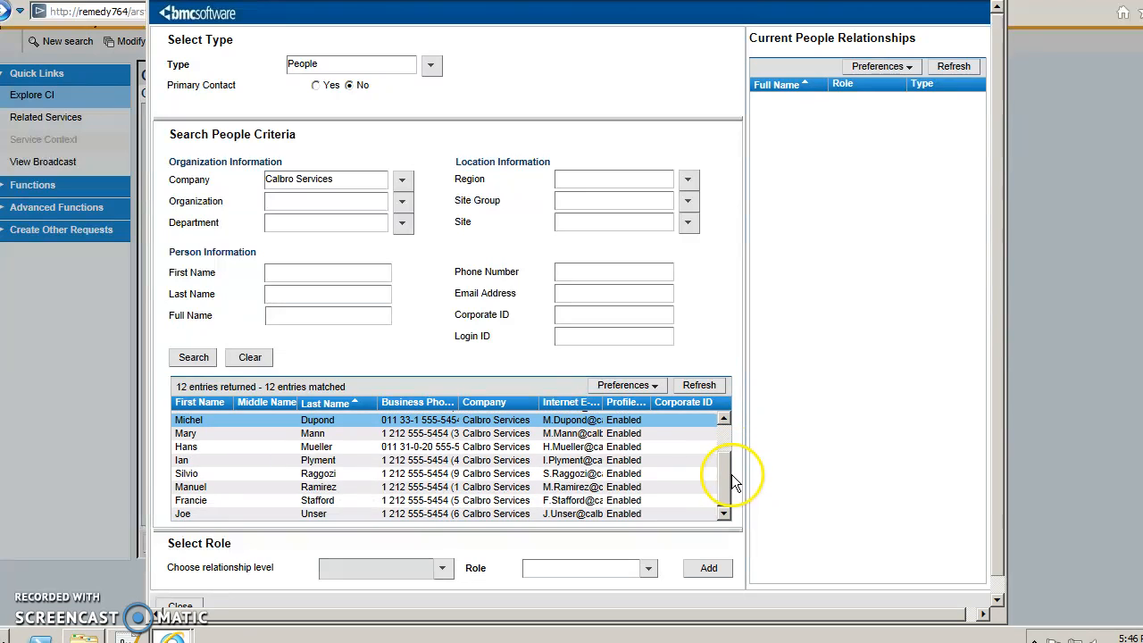
pyautogui.click(381, 502)
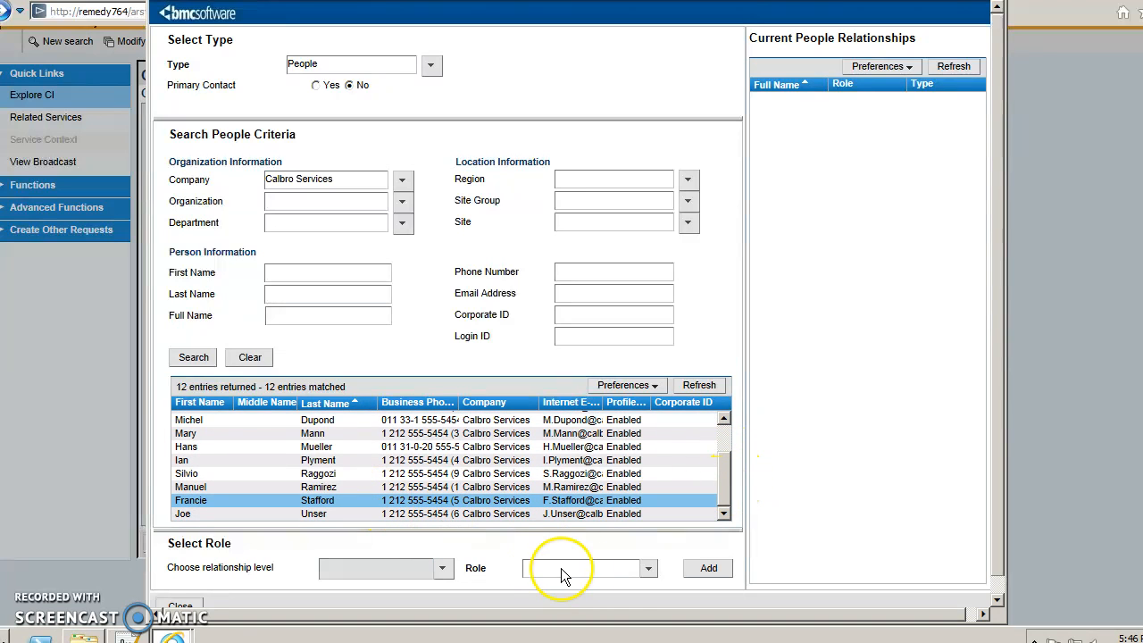
# Add the selected person to equ-0000 with role Used by and close the search.
pyautogui.click(648, 567)
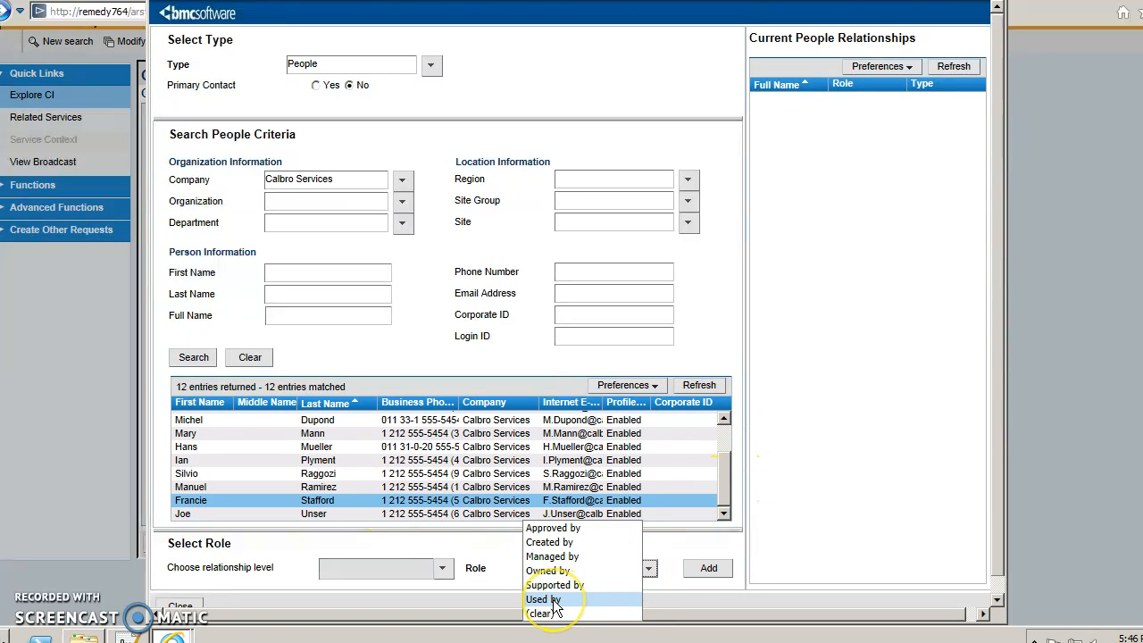
pyautogui.click(552, 599)
pyautogui.click(708, 568)
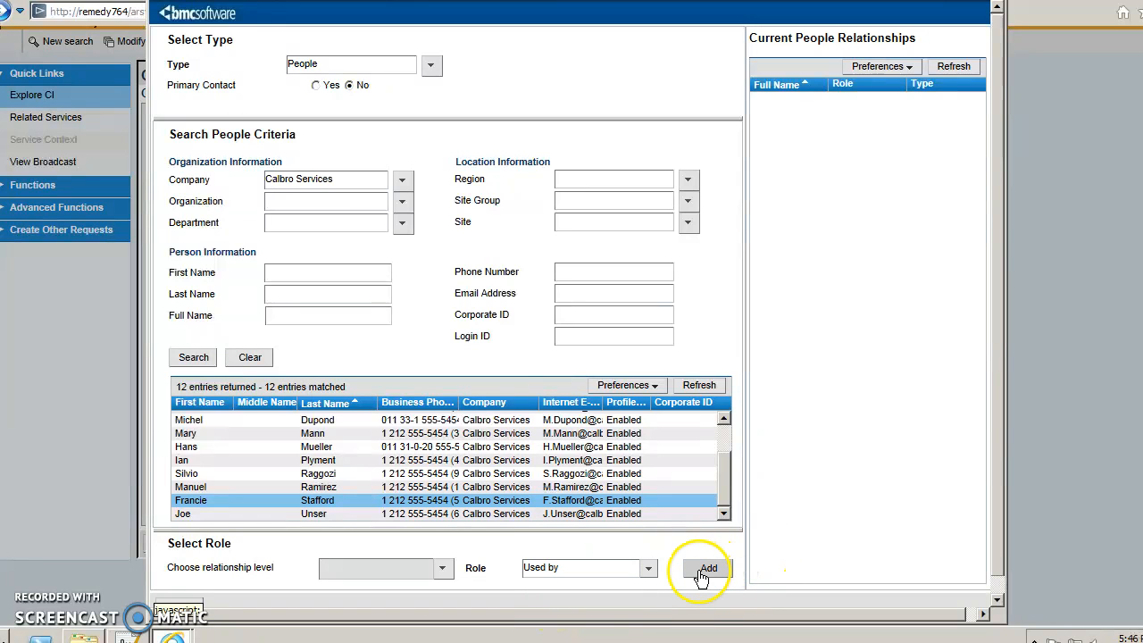
pyautogui.click(580, 373)
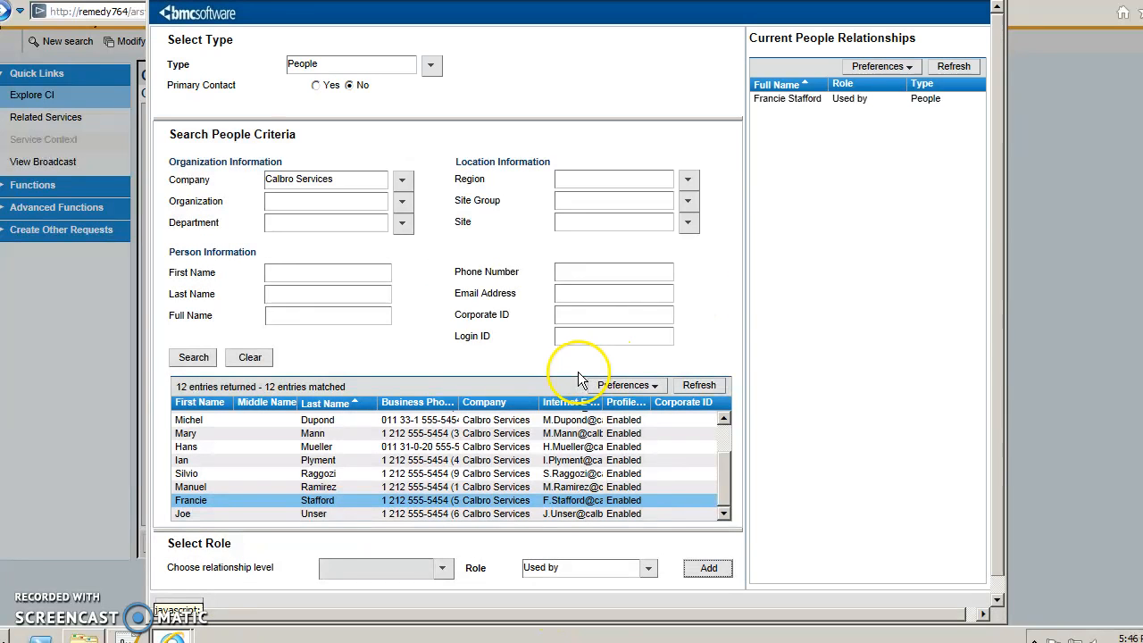
pyautogui.click(190, 606)
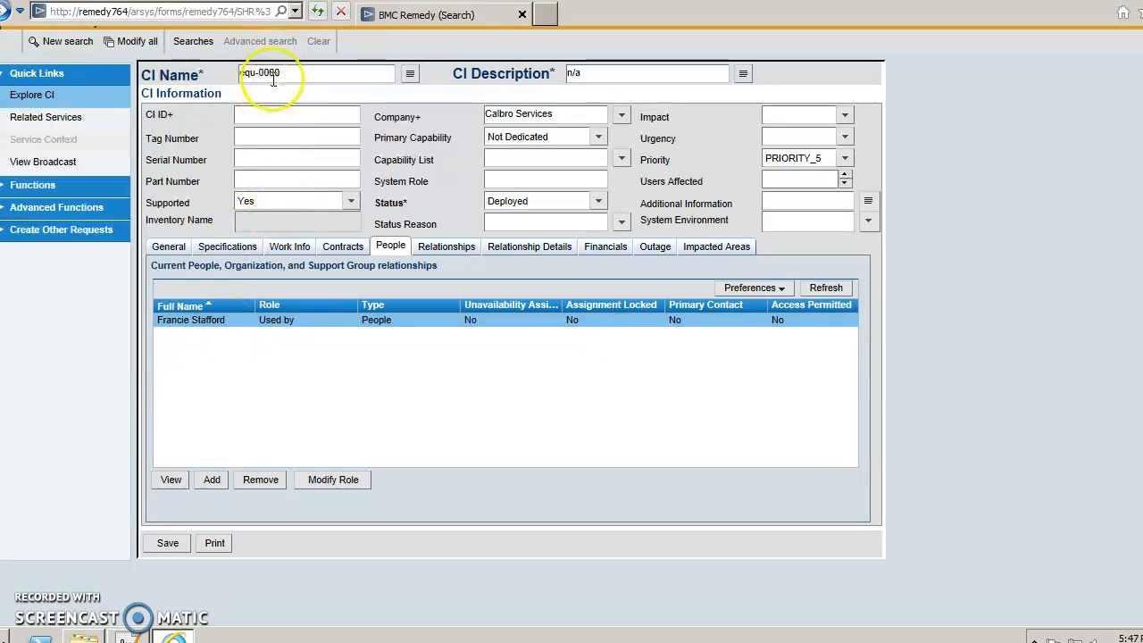
# Refresh equ-0000's relationships until the Dependency and SAP_Emp_6_0 Component rows appear, then review them.
pyautogui.click(463, 253)
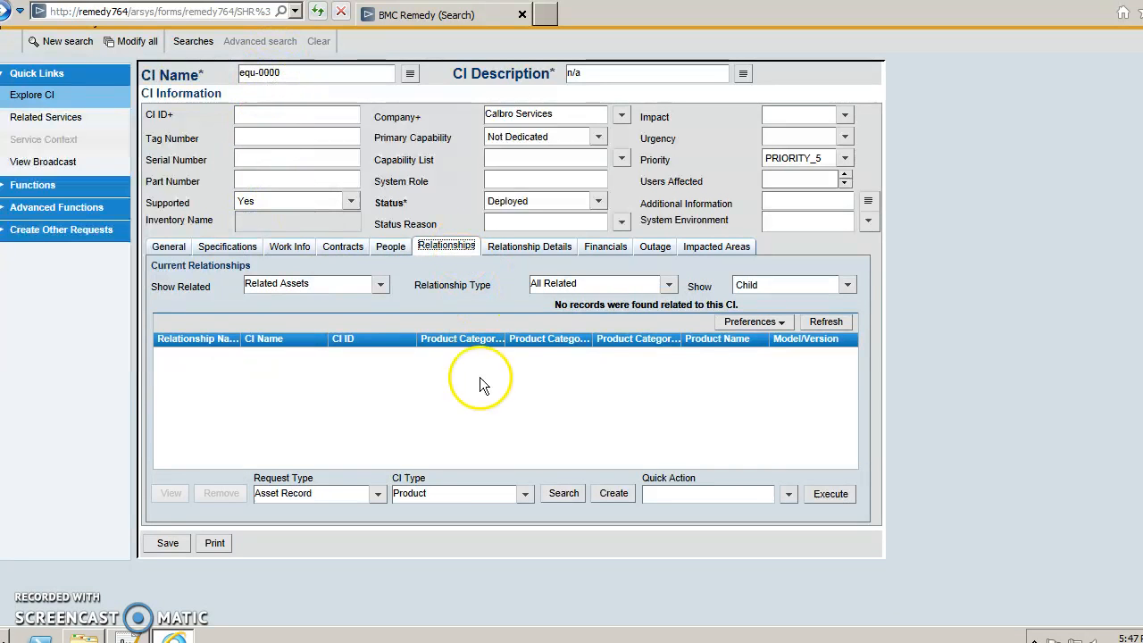
pyautogui.click(819, 325)
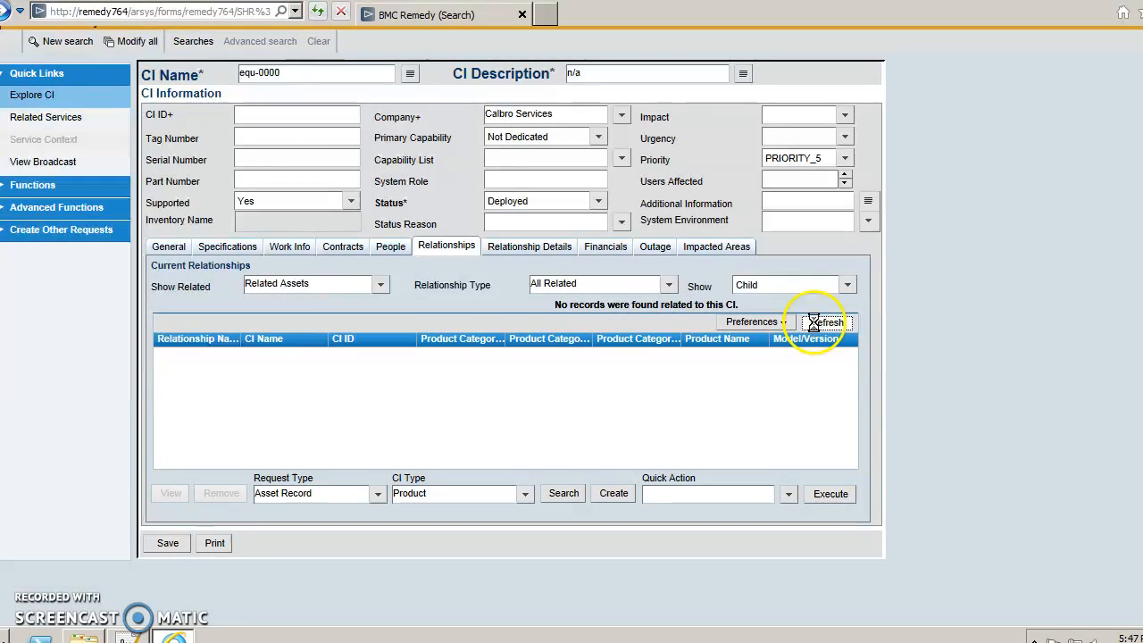
pyautogui.click(816, 324)
pyautogui.click(815, 325)
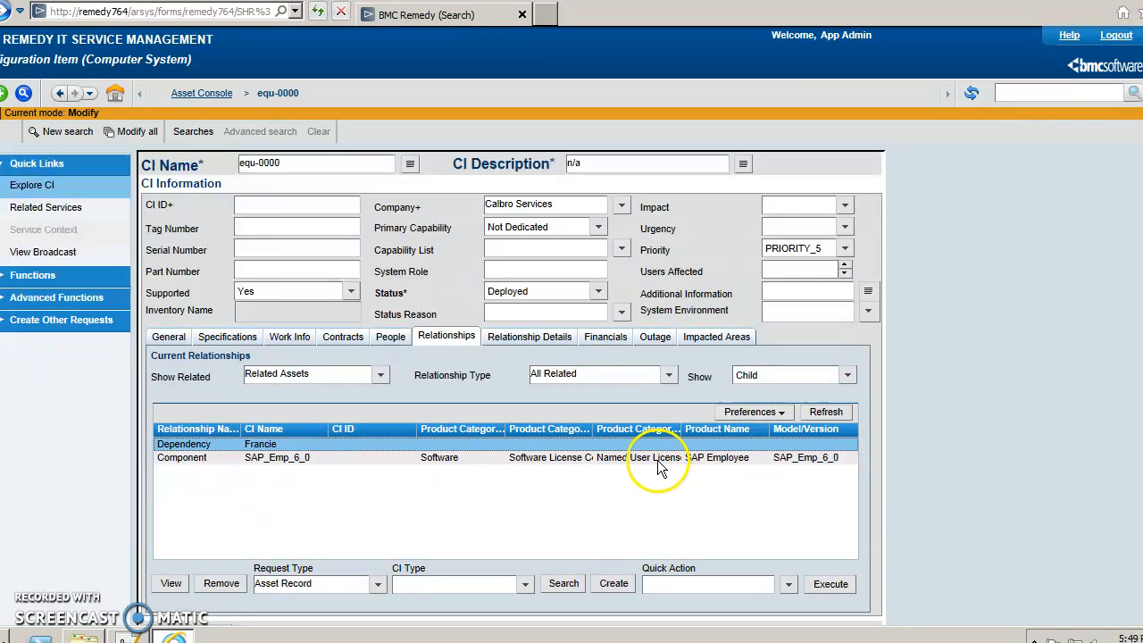
pyautogui.click(657, 460)
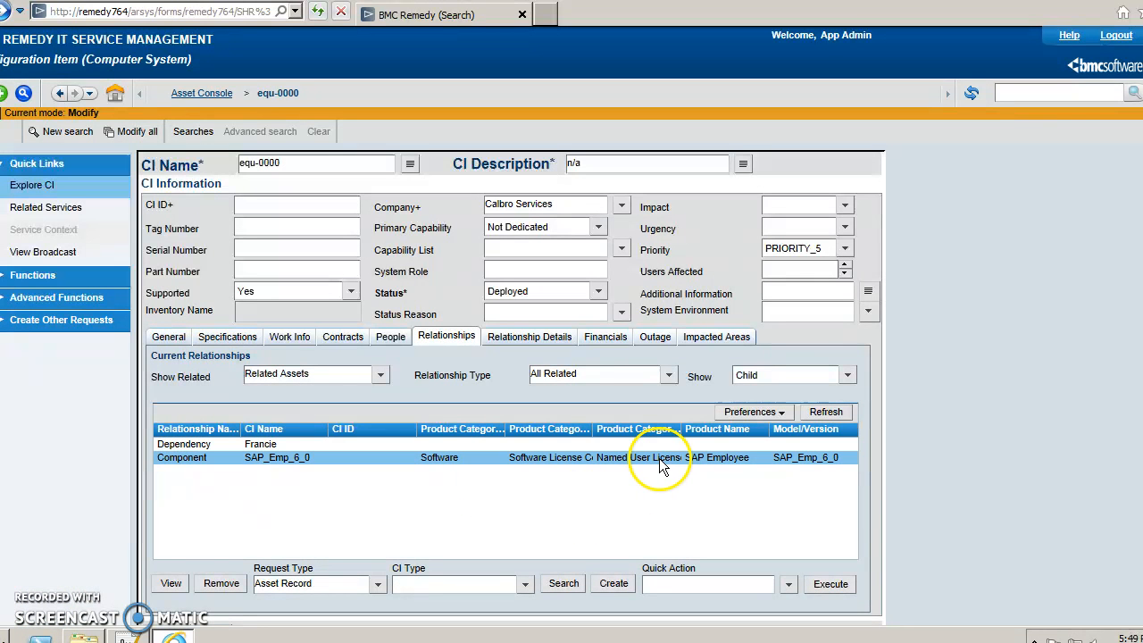
pyautogui.click(827, 413)
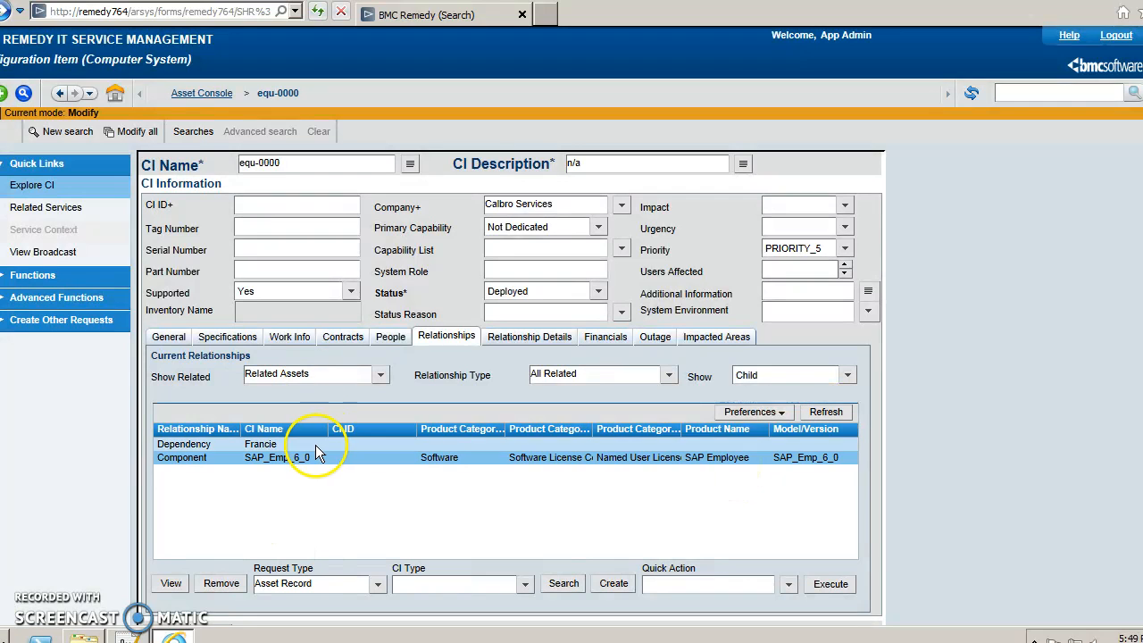
pyautogui.click(390, 337)
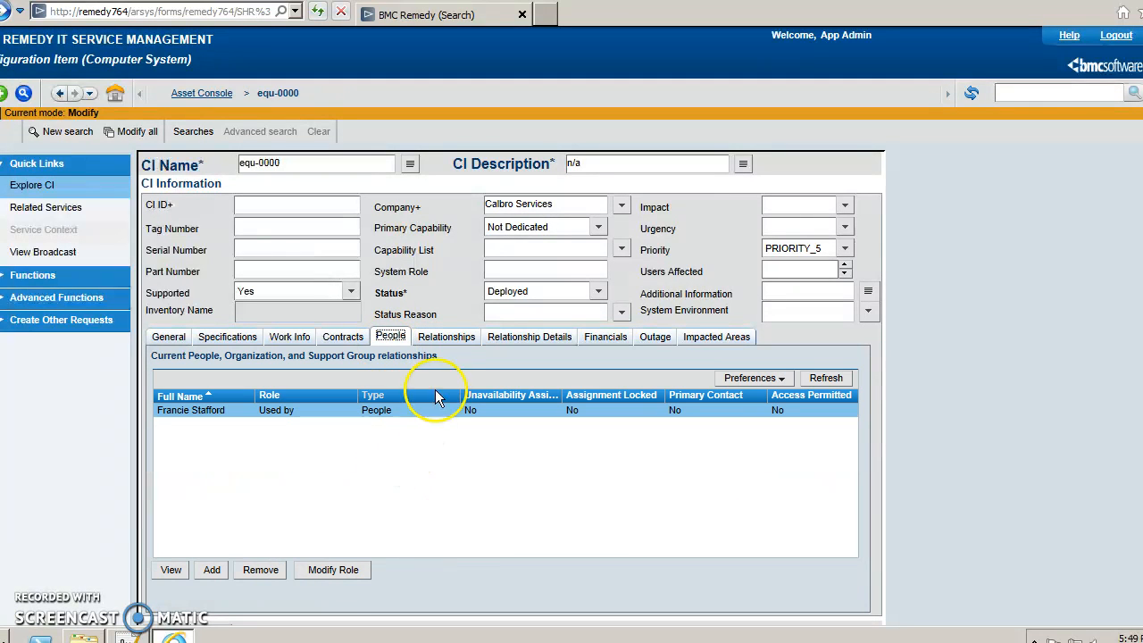
pyautogui.click(443, 343)
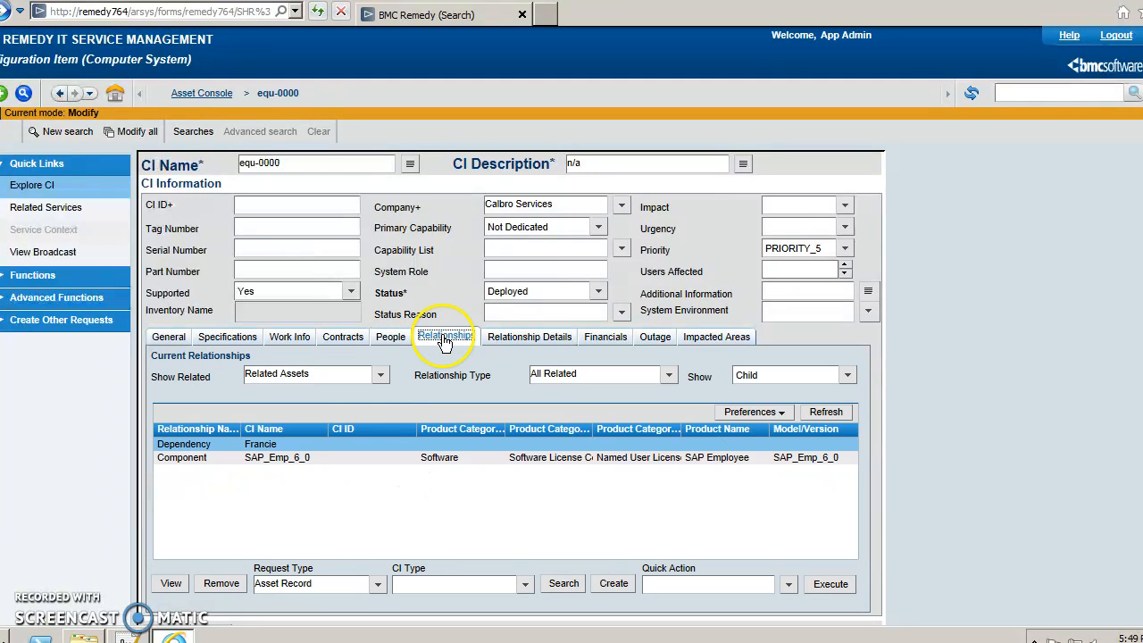
pyautogui.click(279, 454)
pyautogui.click(278, 460)
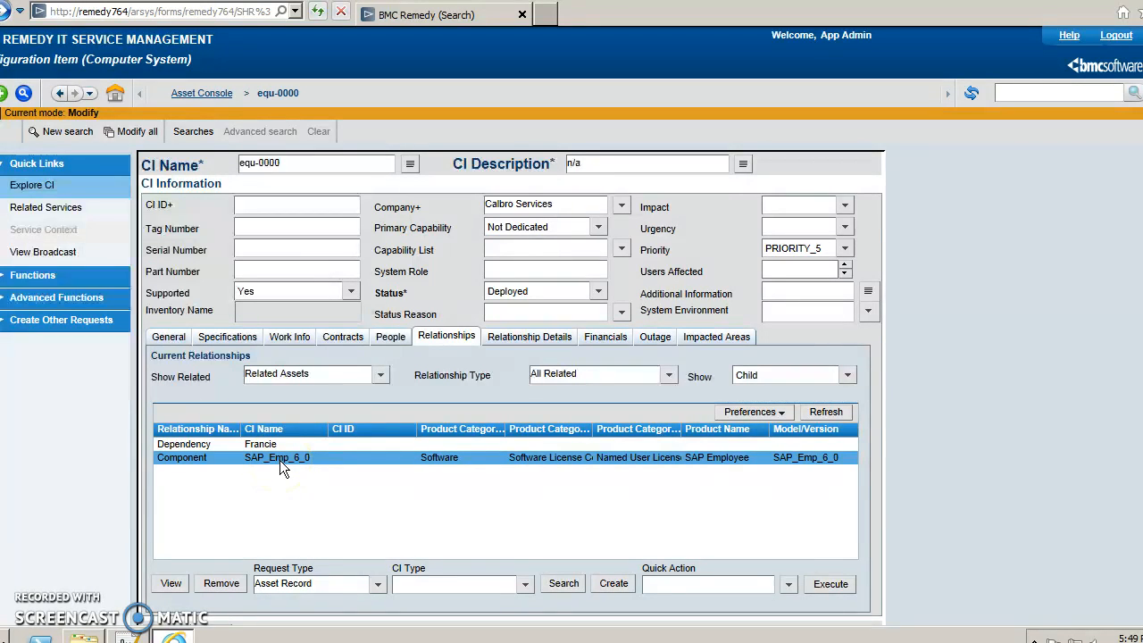
# From the Asset Console, start creating a new System > Computer System CI.
pyautogui.click(207, 99)
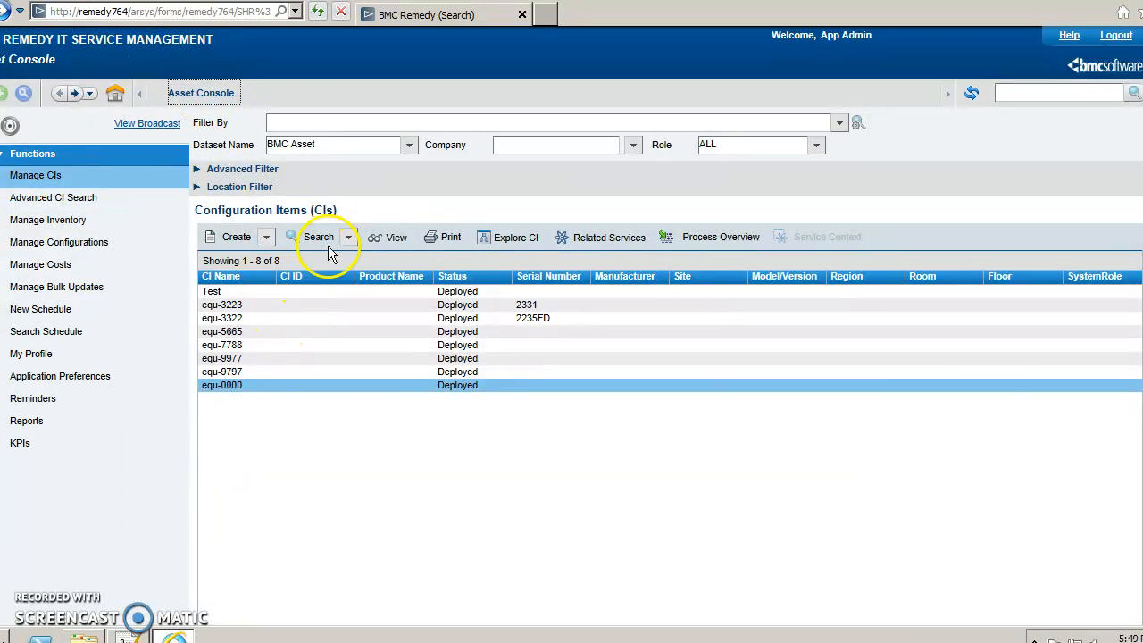
pyautogui.click(267, 238)
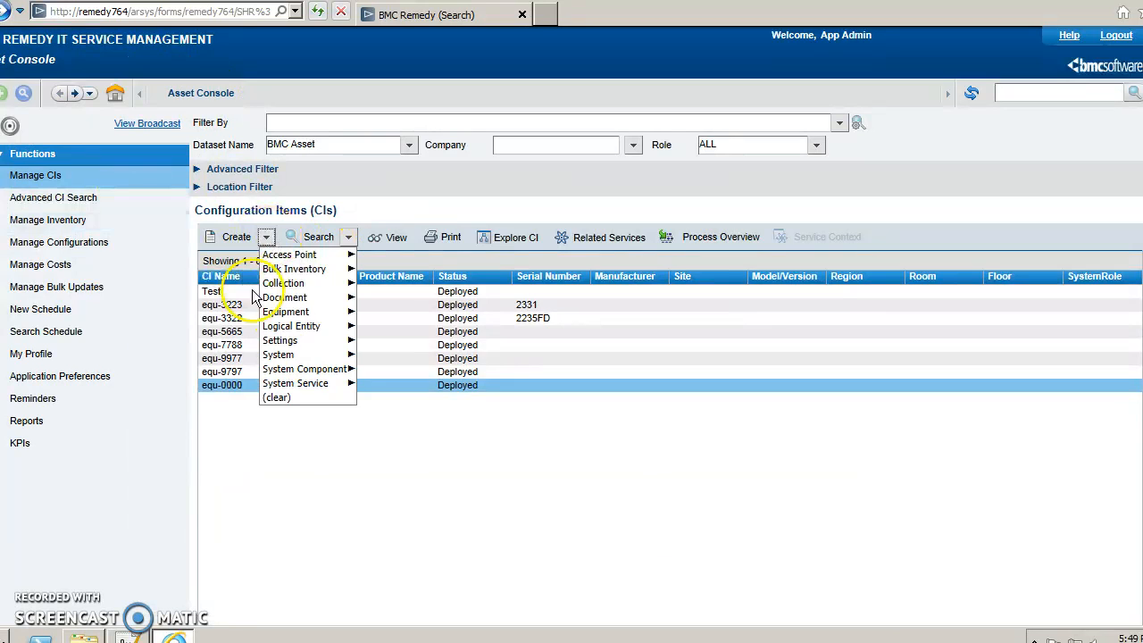
pyautogui.moveTo(292, 344)
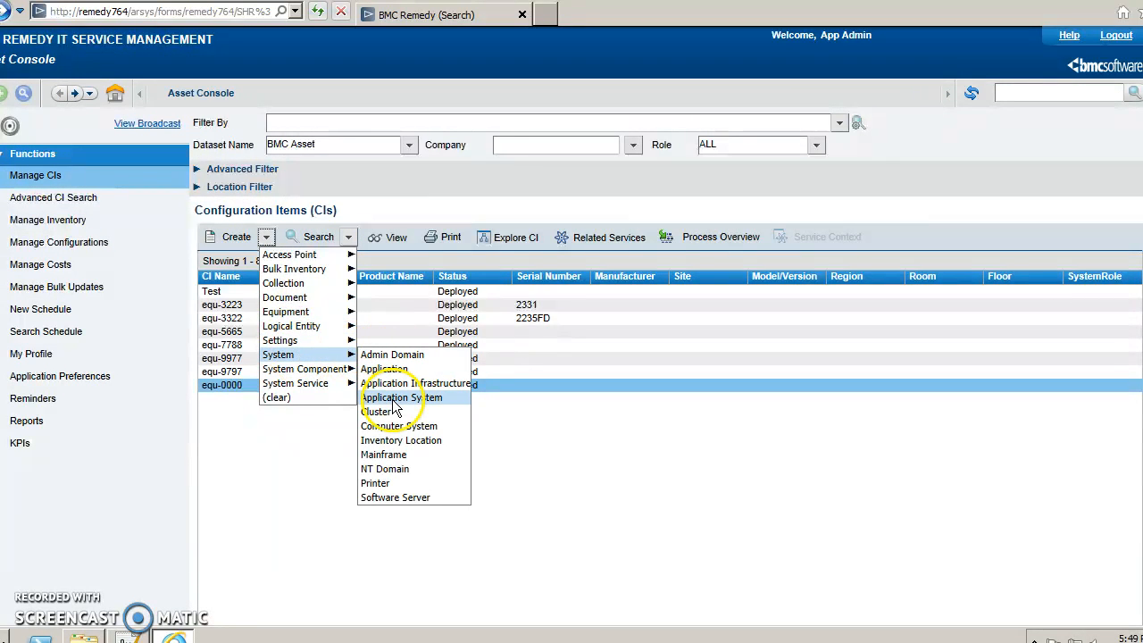
pyautogui.click(395, 425)
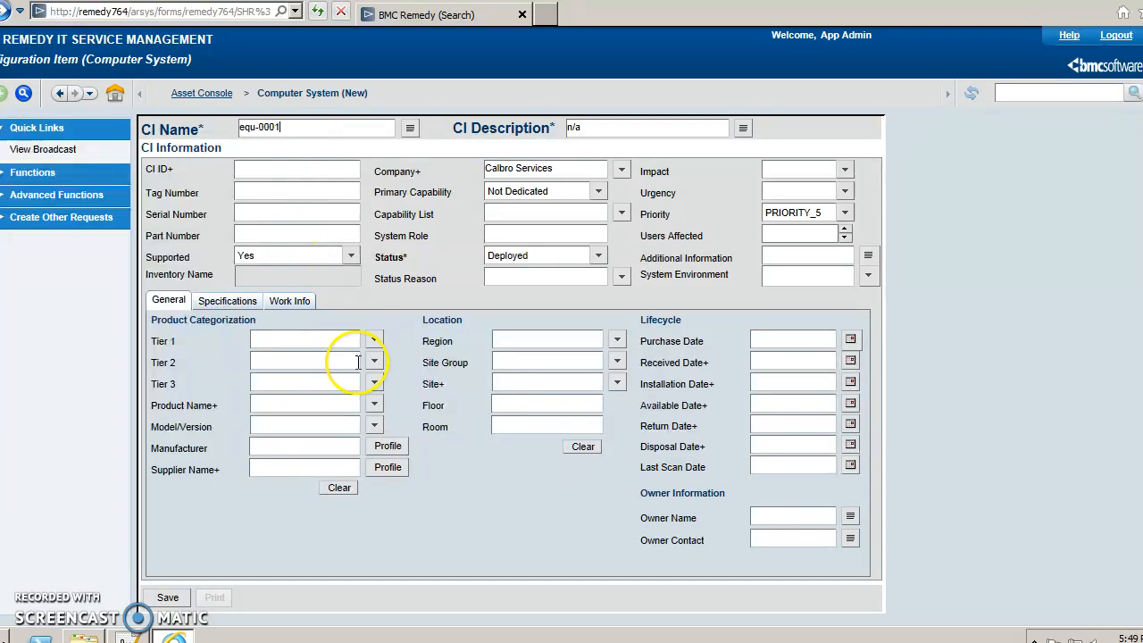
# Categorise it Hardware > Processing Unit > Laptop and save it as equ-0001.
pyautogui.click(374, 341)
pyautogui.click(378, 359)
pyautogui.click(374, 362)
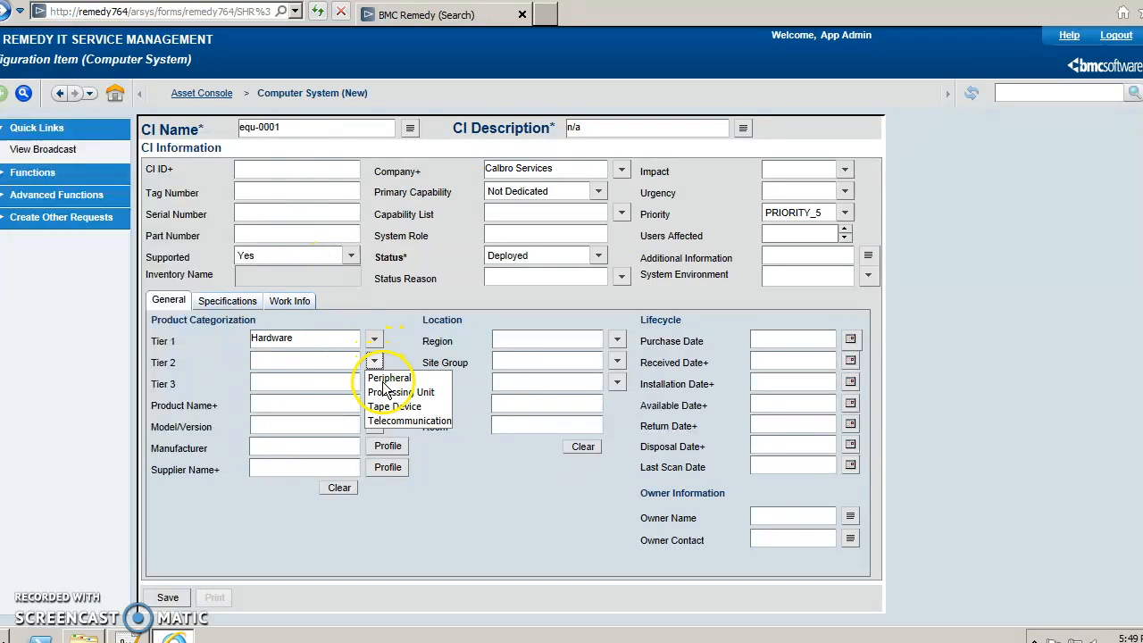
pyautogui.click(378, 388)
pyautogui.click(378, 388)
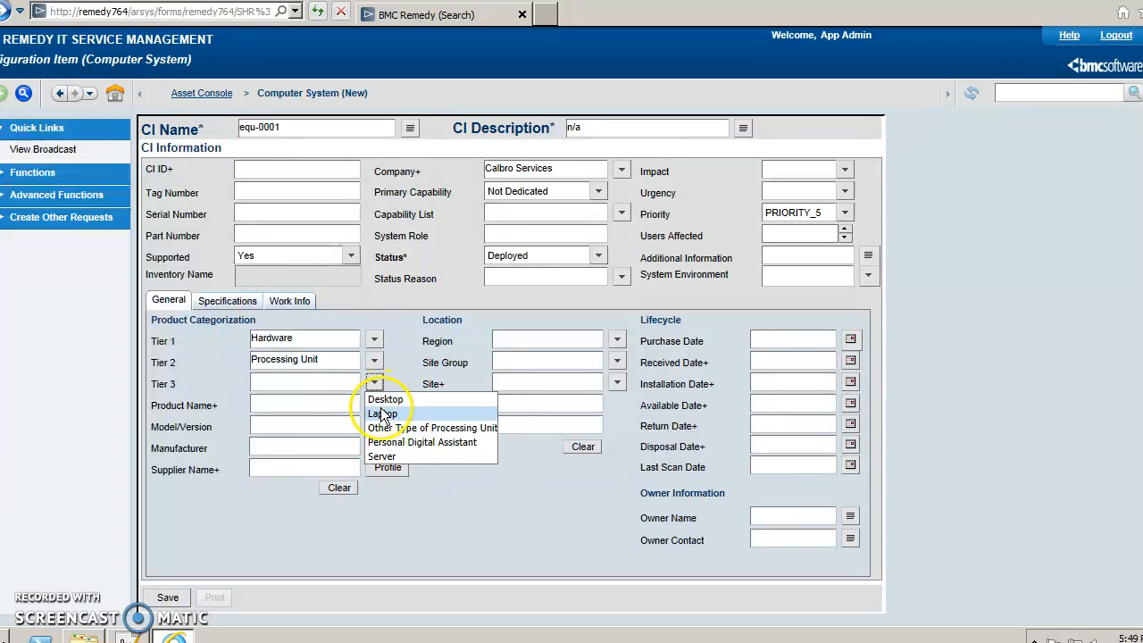
pyautogui.click(378, 411)
pyautogui.click(166, 596)
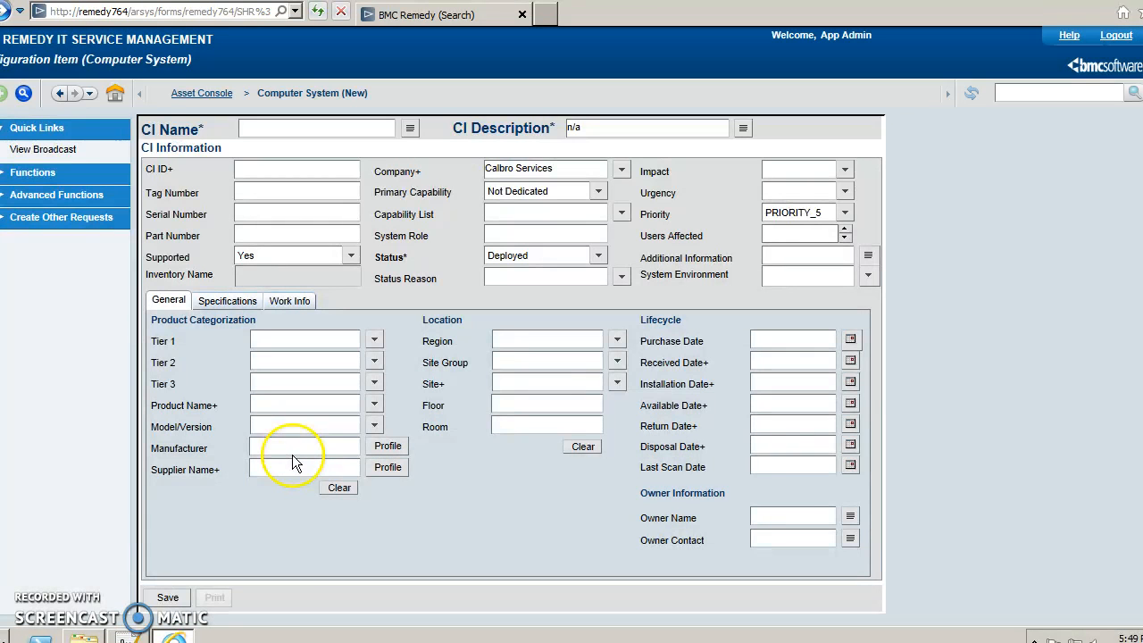
pyautogui.click(201, 93)
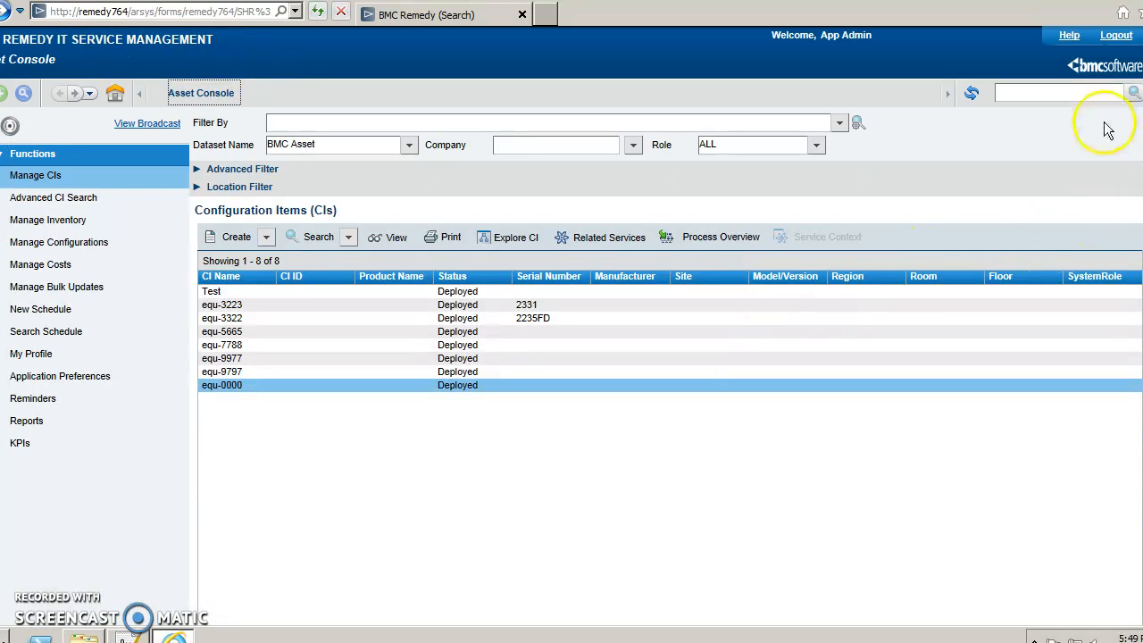
# Refresh the CI list and open the new equ-0001 record.
pyautogui.click(973, 96)
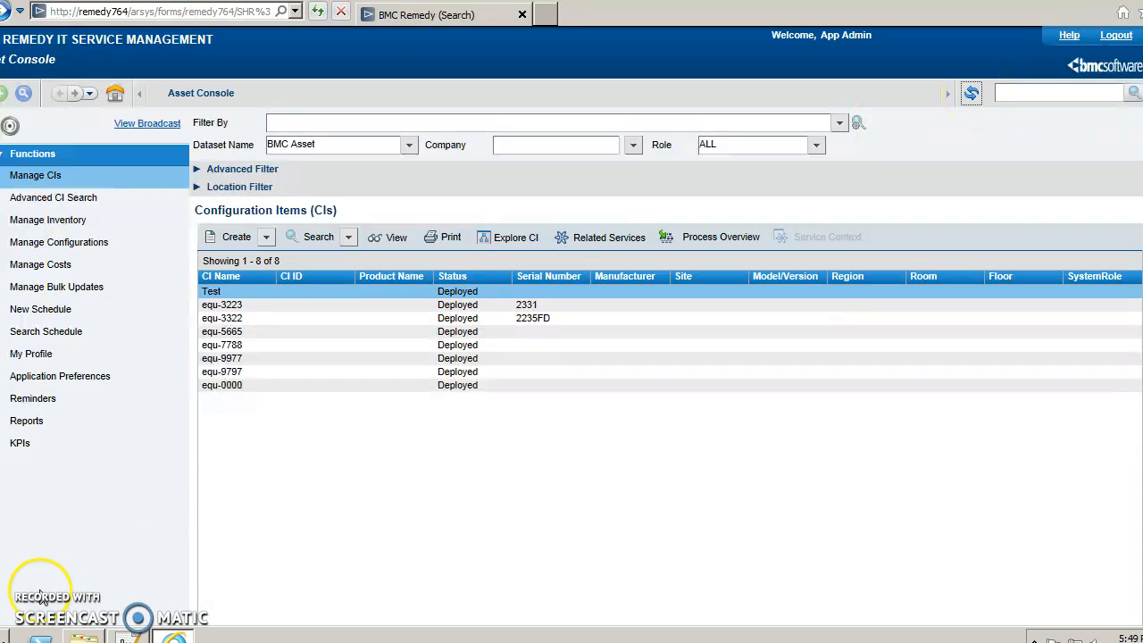
pyautogui.click(446, 399)
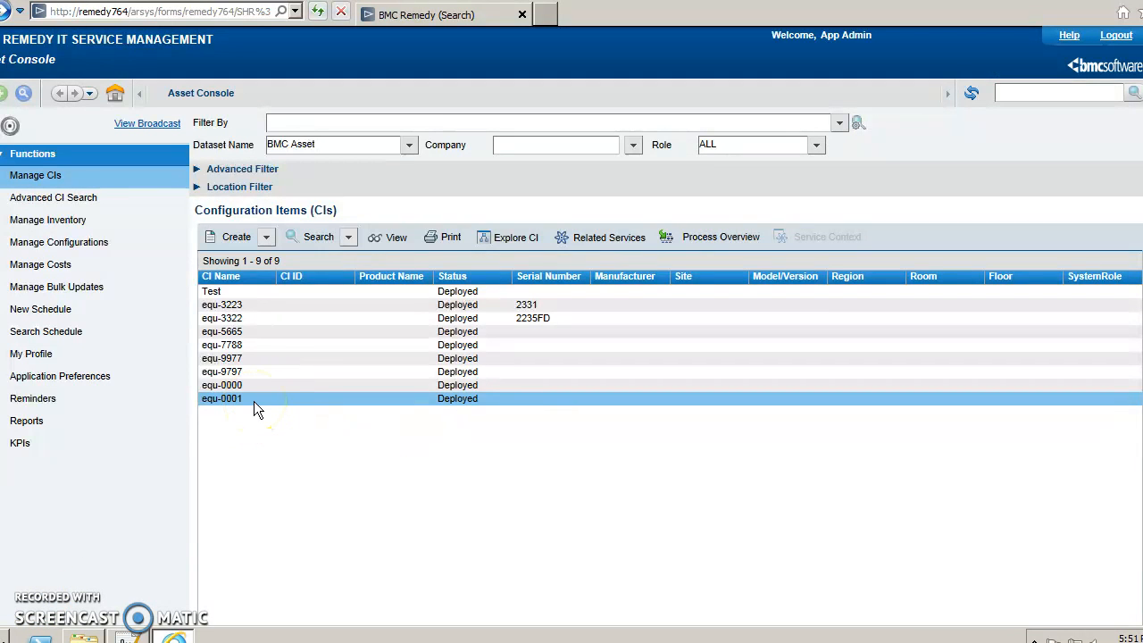
pyautogui.click(276, 399)
pyautogui.doubleClick(274, 397)
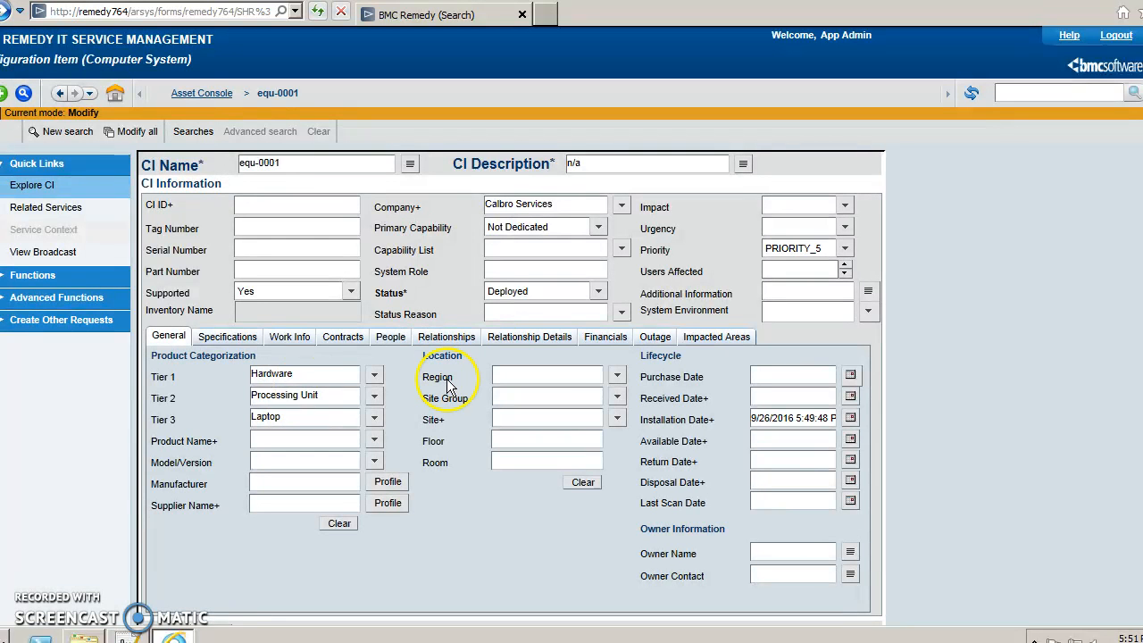
# On equ-0001's Relationships tab, search for Product-type CIs to relate.
pyautogui.click(398, 345)
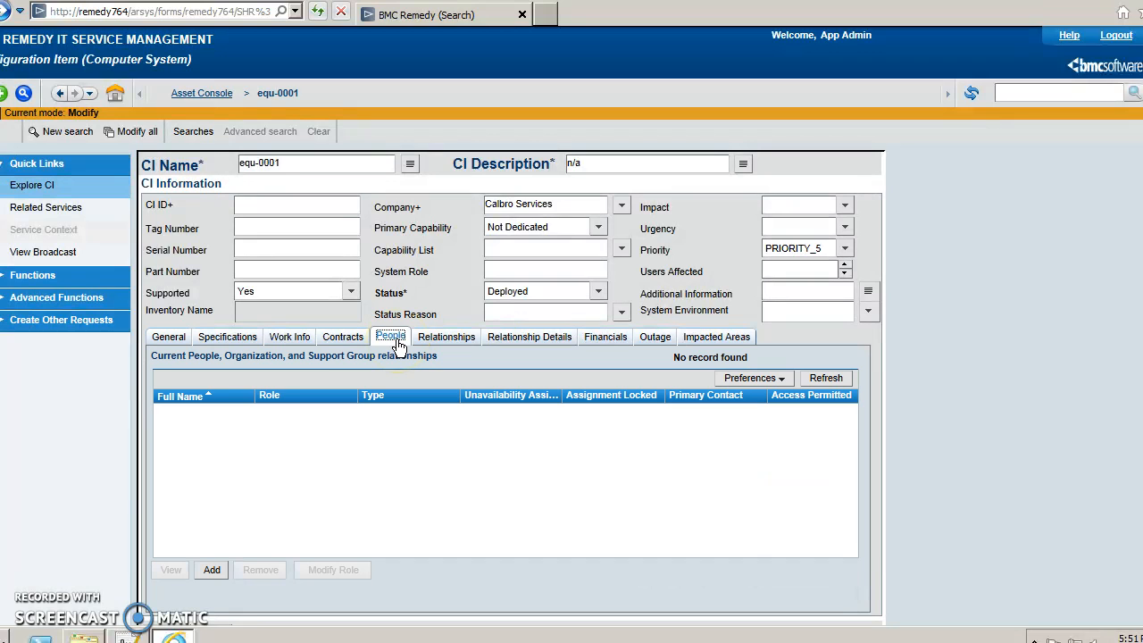
pyautogui.click(446, 338)
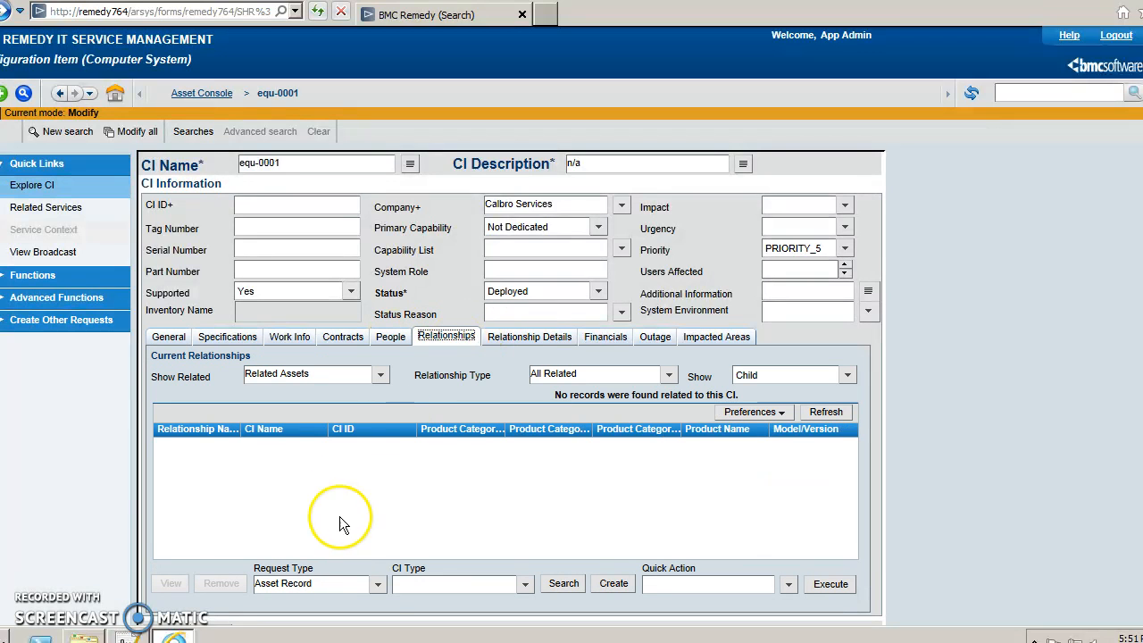
pyautogui.click(524, 583)
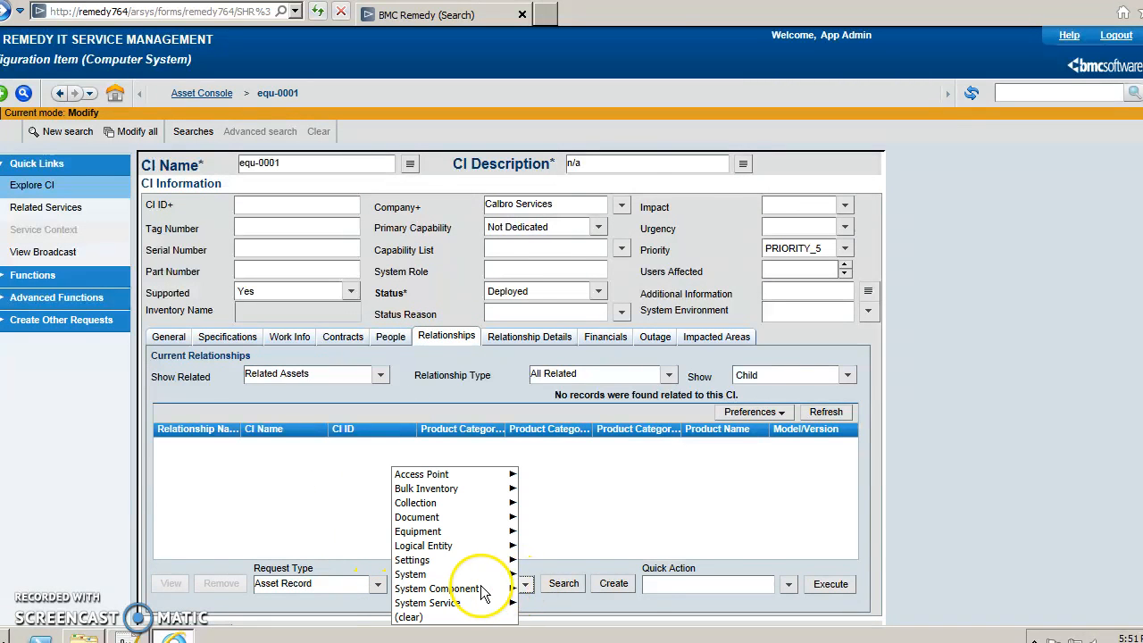
pyautogui.moveTo(480, 576)
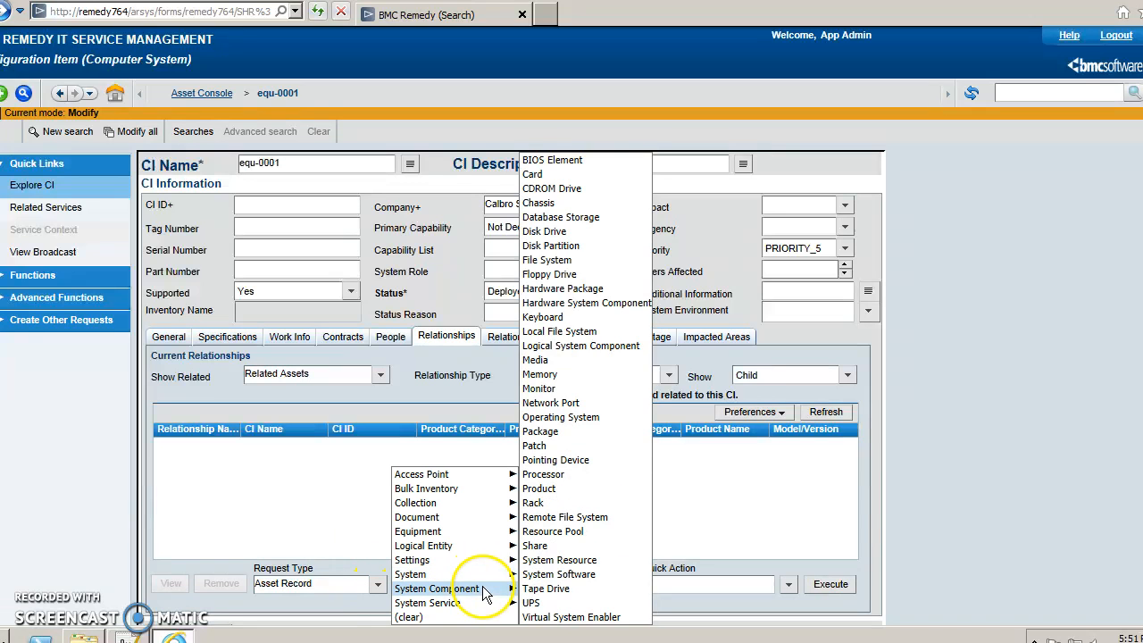
pyautogui.click(540, 489)
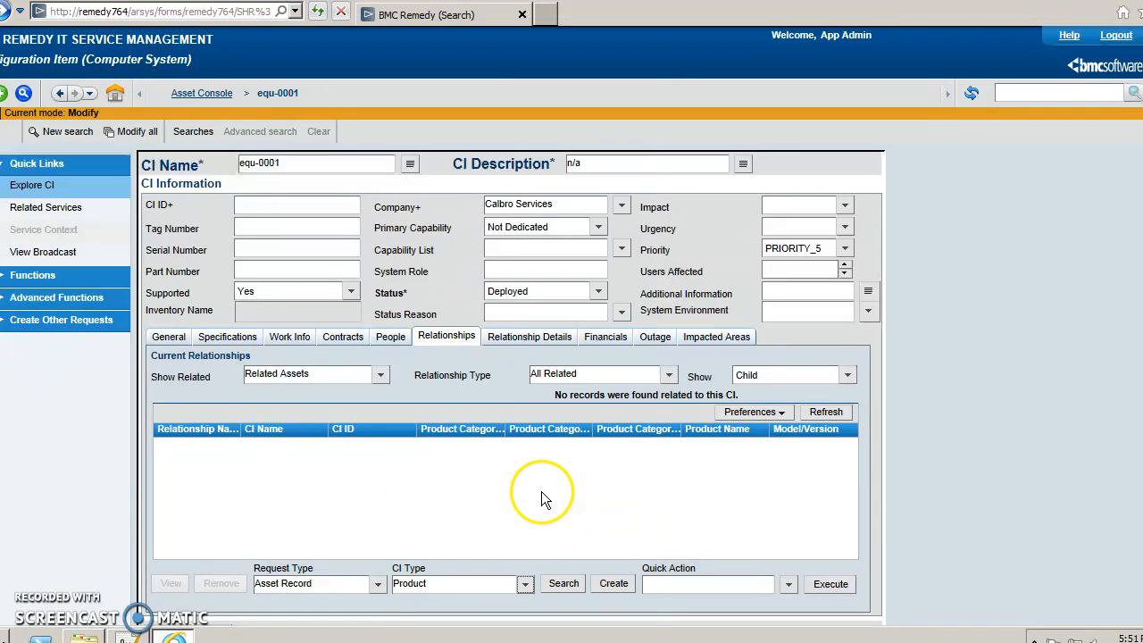
pyautogui.click(561, 583)
# Relate SAP_Emp_6_0 (found via SAP%) as a Child Component and reload the list.
pyautogui.click(398, 199)
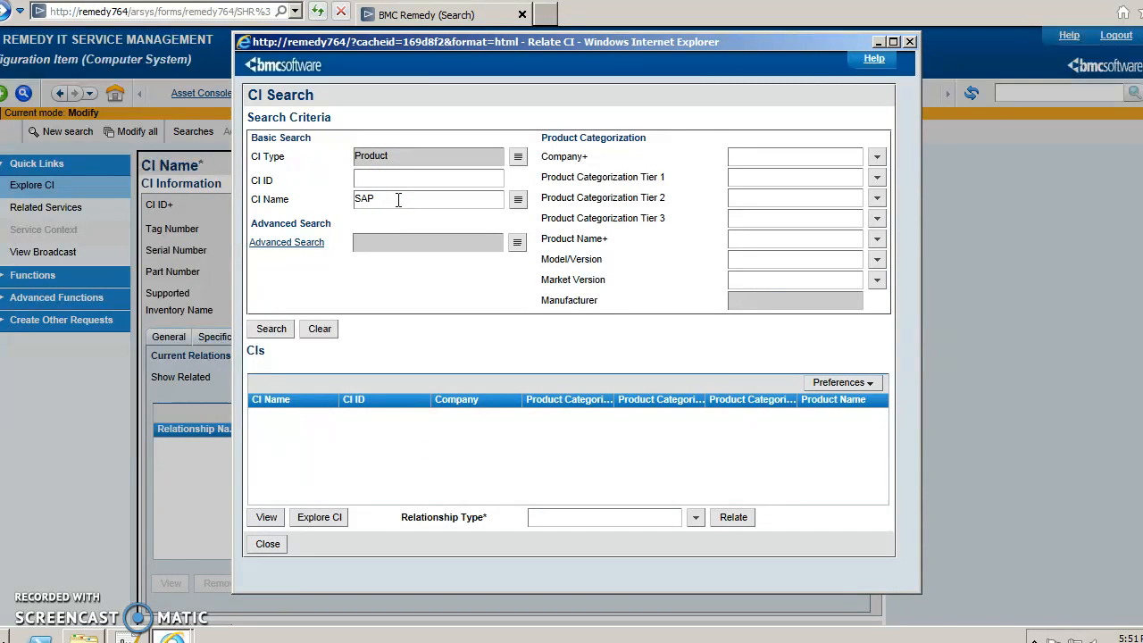
pyautogui.click(269, 330)
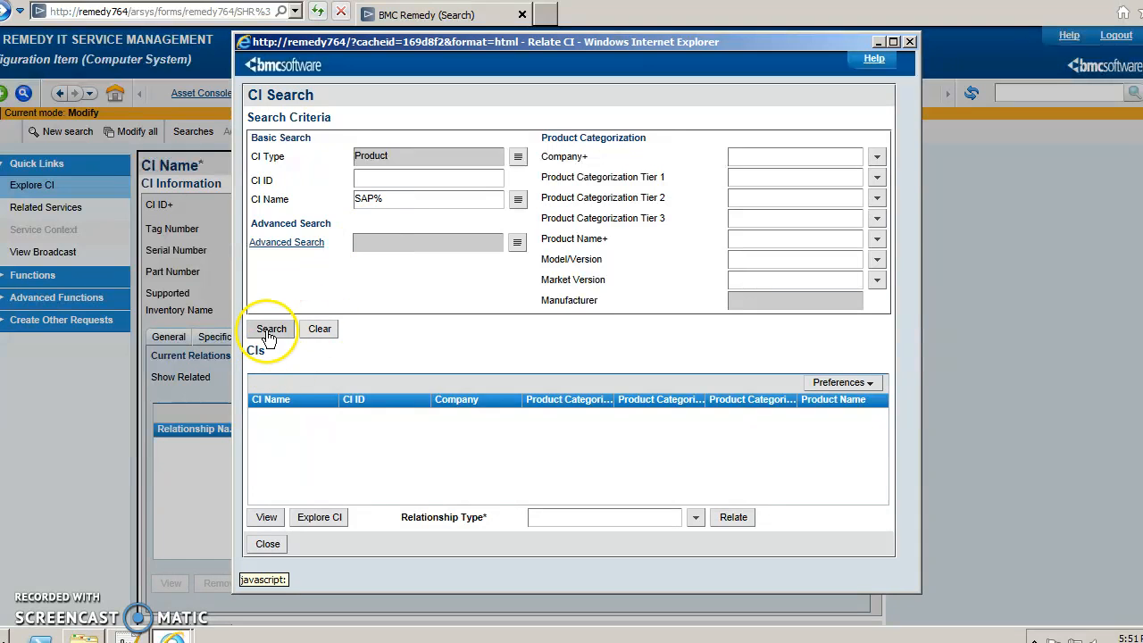
pyautogui.click(406, 454)
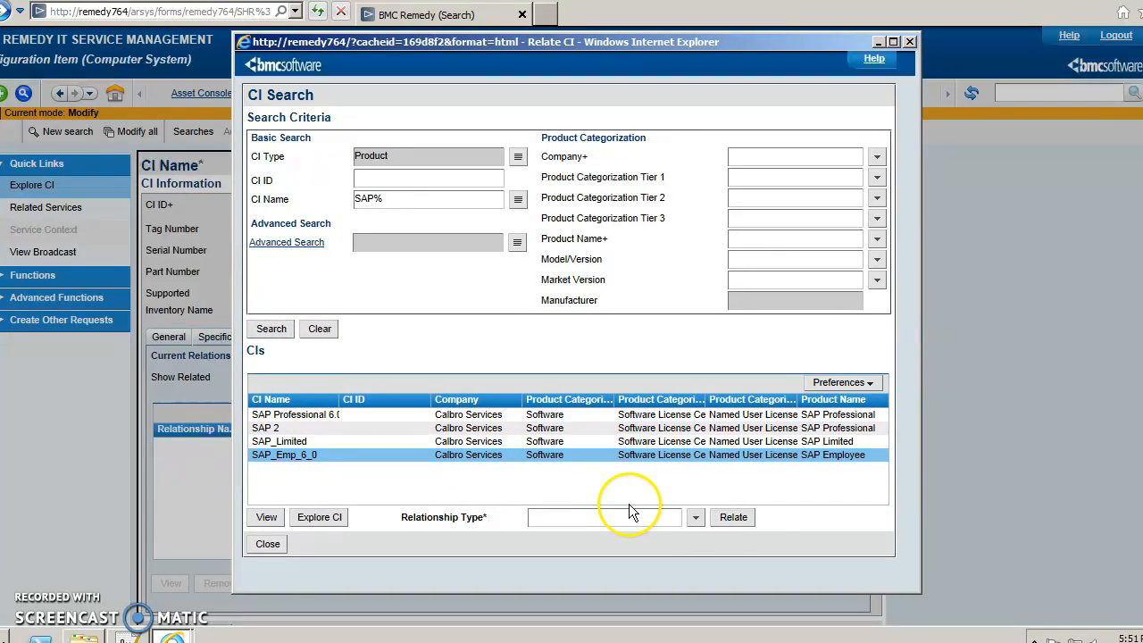
pyautogui.click(696, 517)
pyautogui.moveTo(705, 535)
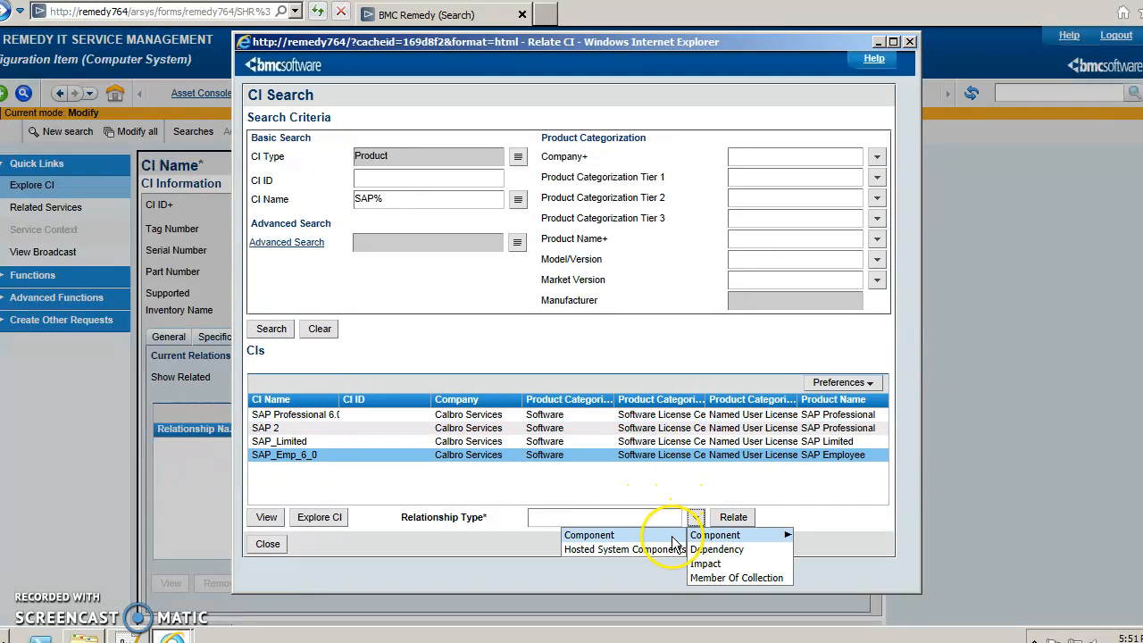
pyautogui.click(616, 533)
pyautogui.click(723, 523)
pyautogui.click(592, 320)
pyautogui.click(551, 352)
pyautogui.click(518, 348)
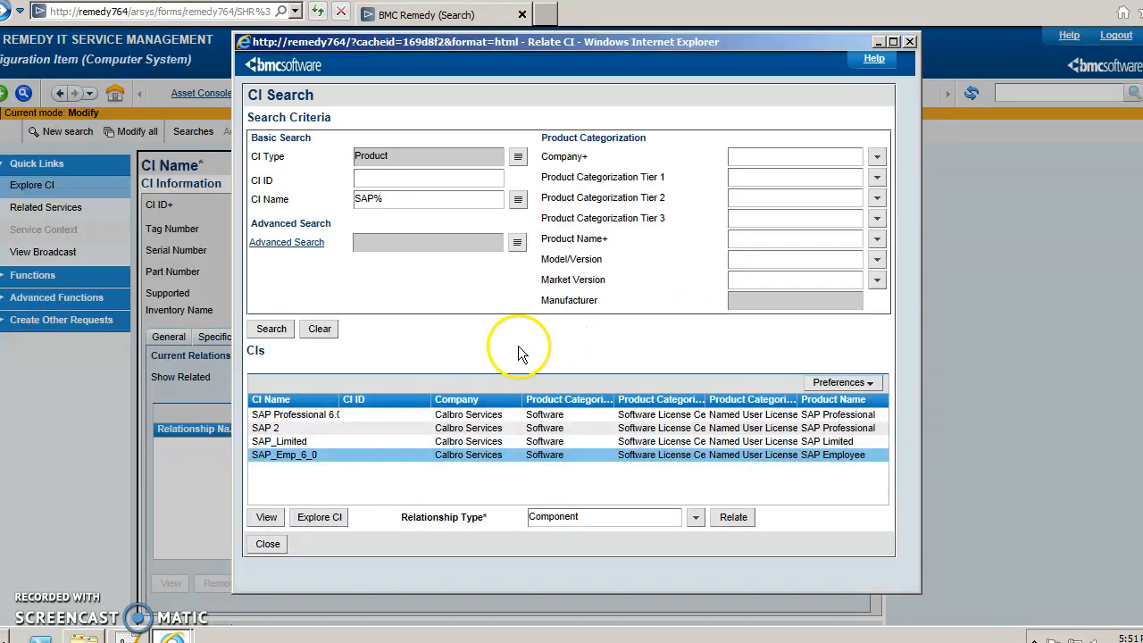
pyautogui.click(825, 413)
# From equ-0001's People tab, search Calbro Services people and select the person.
pyautogui.click(390, 337)
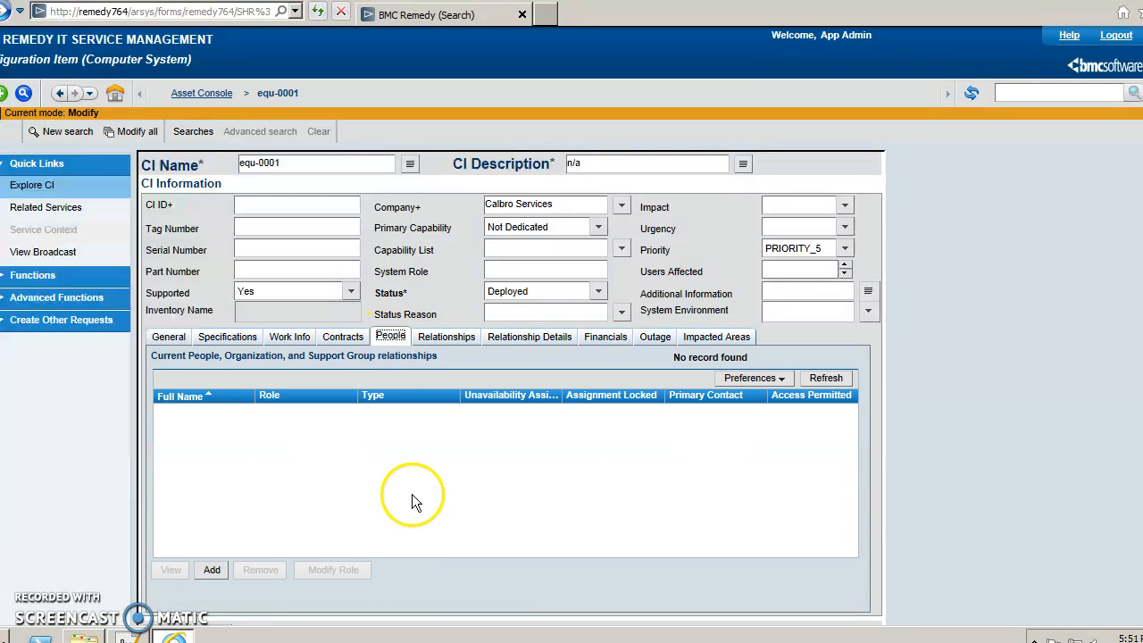
pyautogui.click(225, 574)
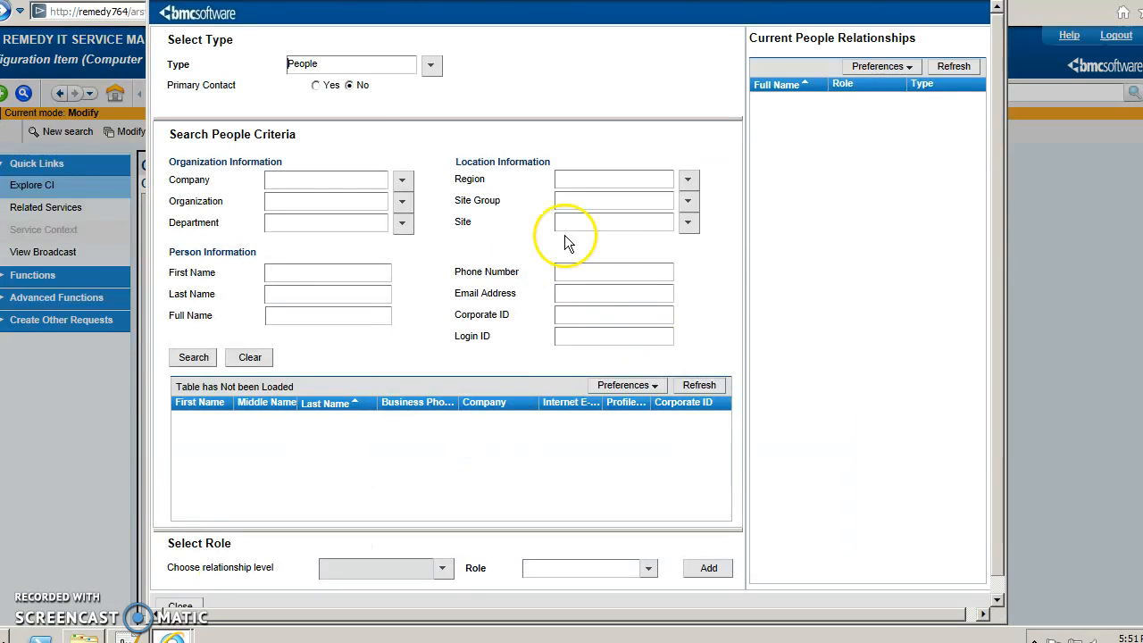
pyautogui.click(404, 183)
pyautogui.click(393, 203)
pyautogui.click(193, 357)
pyautogui.moveTo(722, 440)
pyautogui.mouseDown()
pyautogui.moveTo(730, 459)
pyautogui.moveTo(731, 444)
pyautogui.mouseUp()
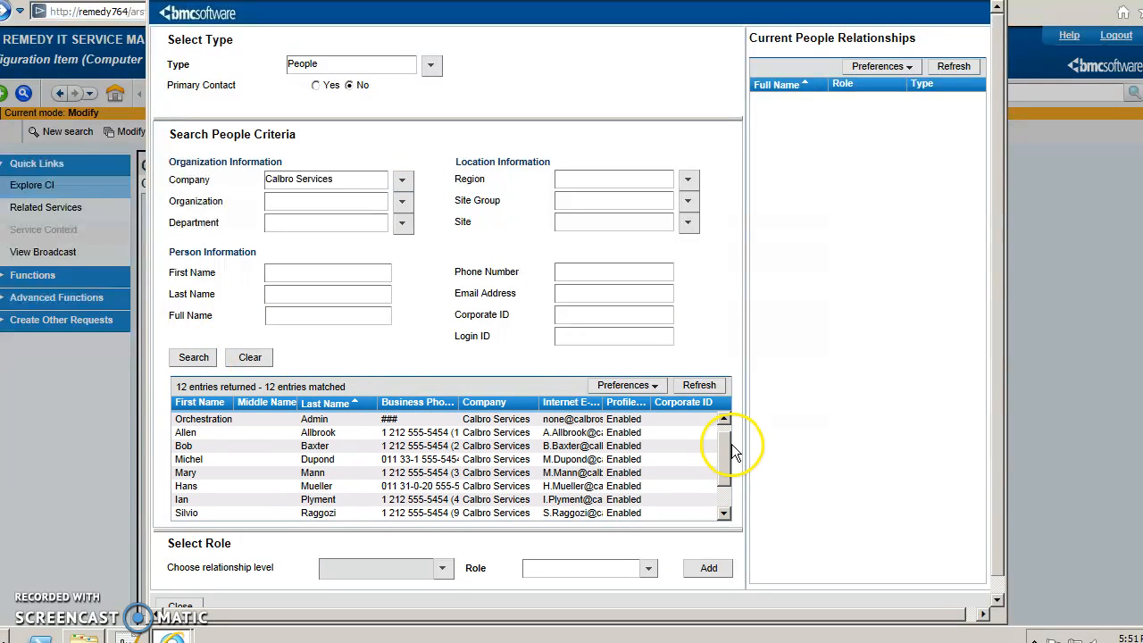
pyautogui.click(314, 472)
# Add the person to equ-0001 with role Used by and close the search.
pyautogui.click(648, 568)
pyautogui.click(557, 600)
pyautogui.click(705, 570)
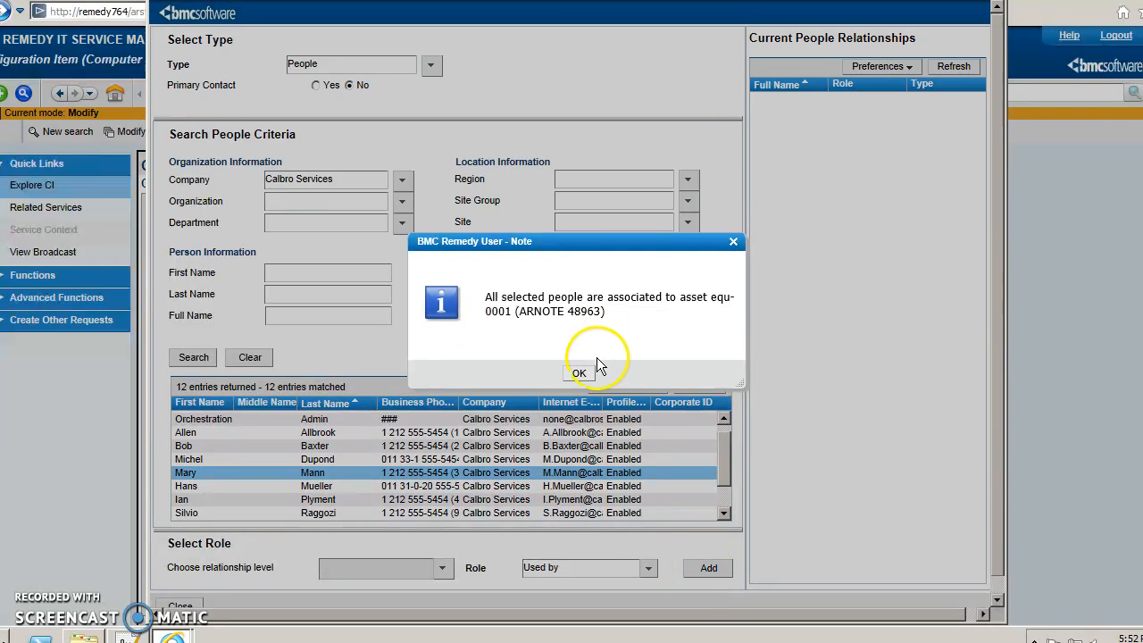
pyautogui.click(578, 371)
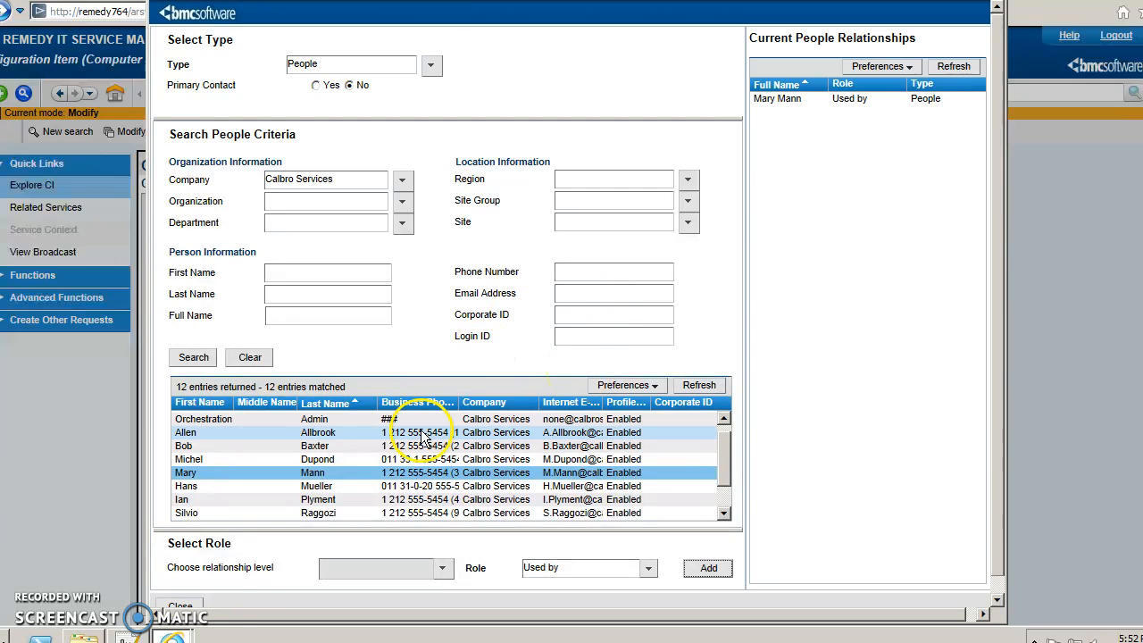
pyautogui.click(180, 607)
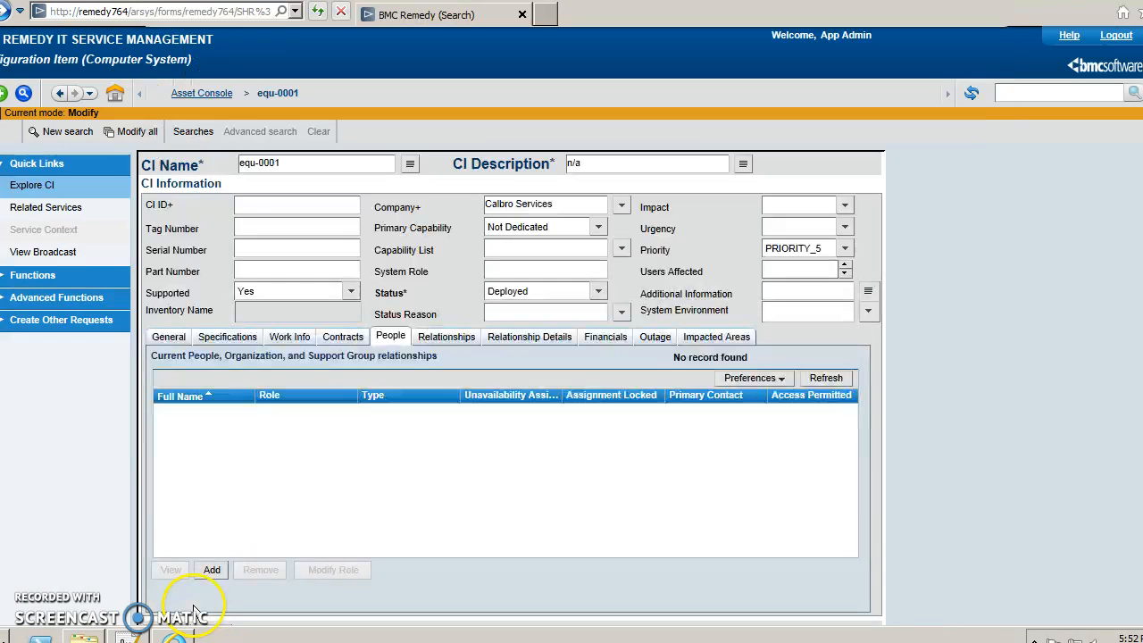
# Refresh equ-0001's relationships and review the person Dependency and SAP_Emp_6_0 Component rows.
pyautogui.click(460, 338)
pyautogui.click(826, 413)
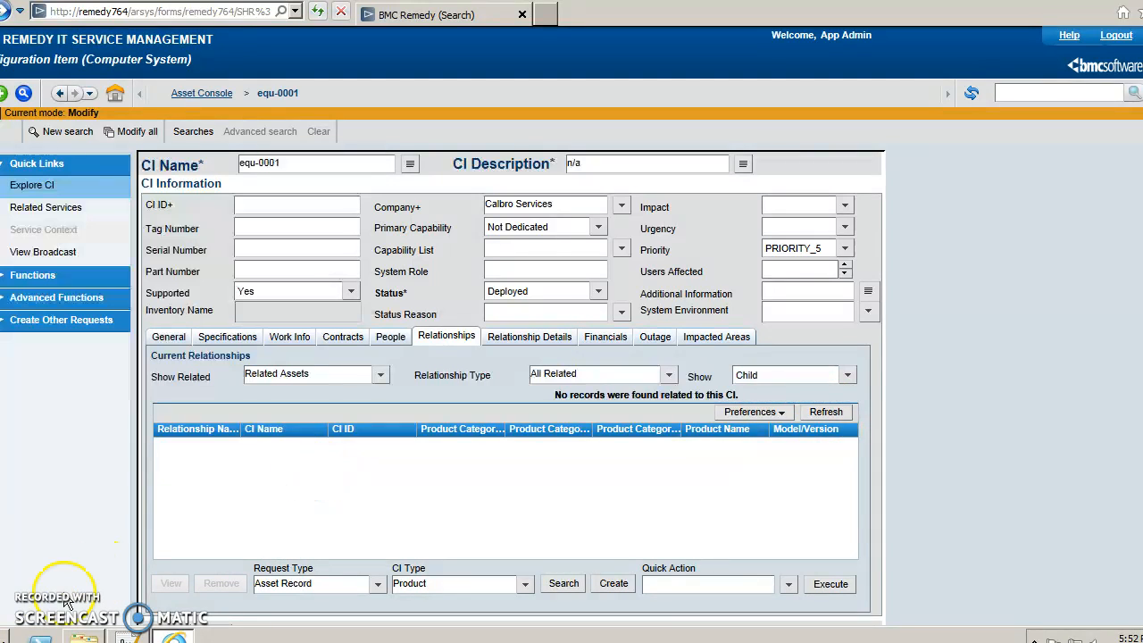
pyautogui.click(826, 411)
pyautogui.click(799, 458)
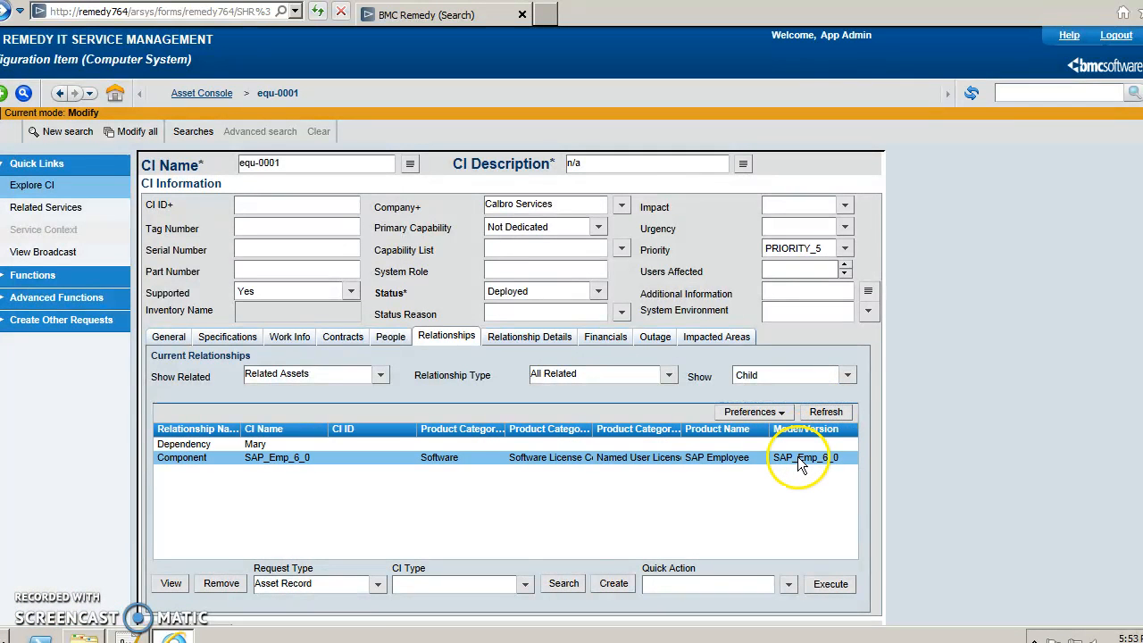
pyautogui.click(786, 444)
pyautogui.click(785, 461)
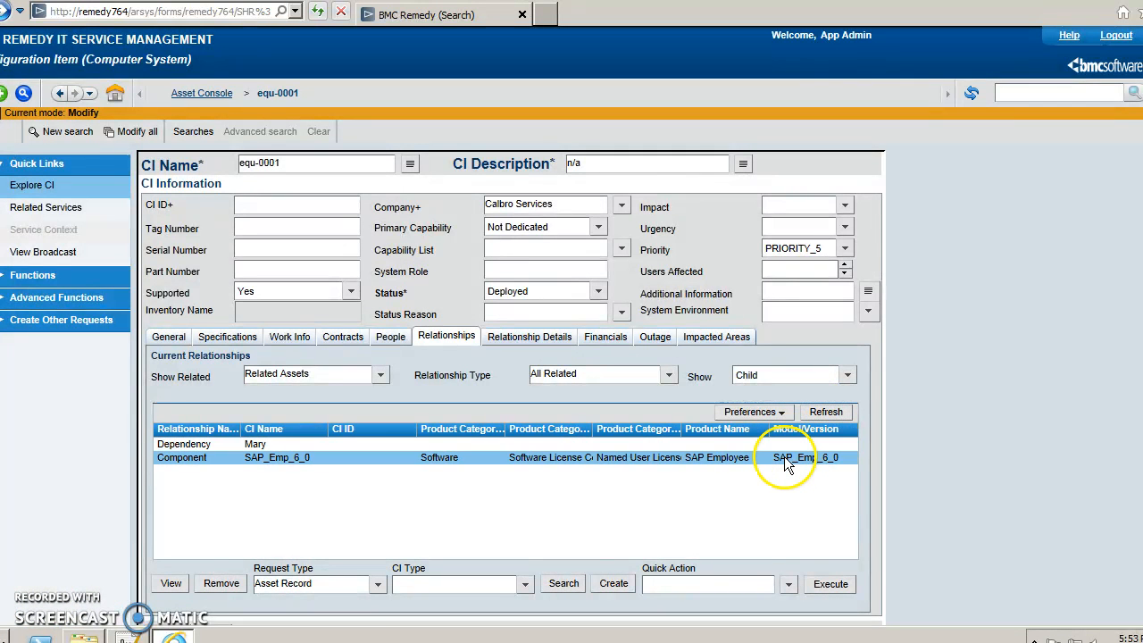
pyautogui.click(261, 444)
pyautogui.click(263, 459)
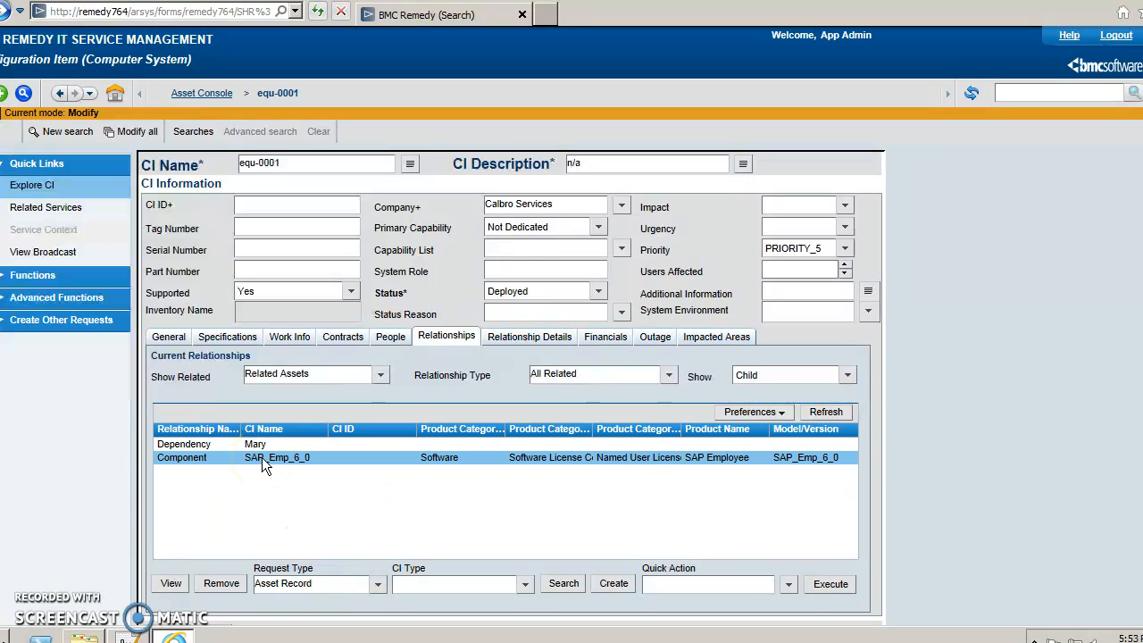
pyautogui.click(343, 519)
pyautogui.click(302, 166)
pyautogui.click(254, 446)
pyautogui.click(316, 456)
# Open the Contract Management Console and start a new Software License contract.
pyautogui.click(1, 182)
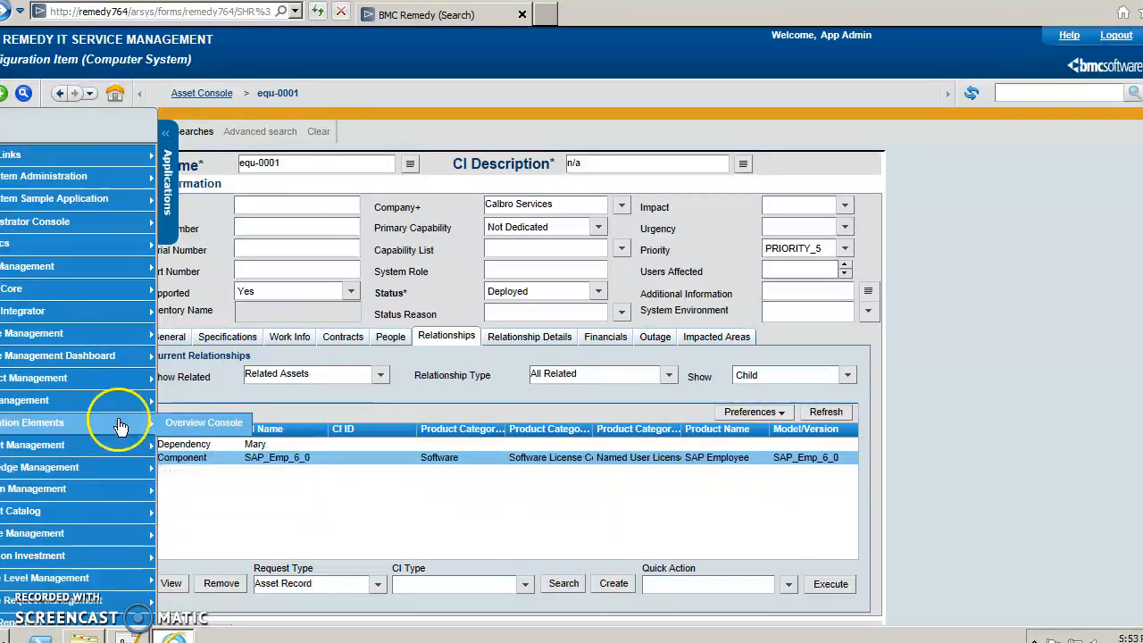
pyautogui.moveTo(113, 355)
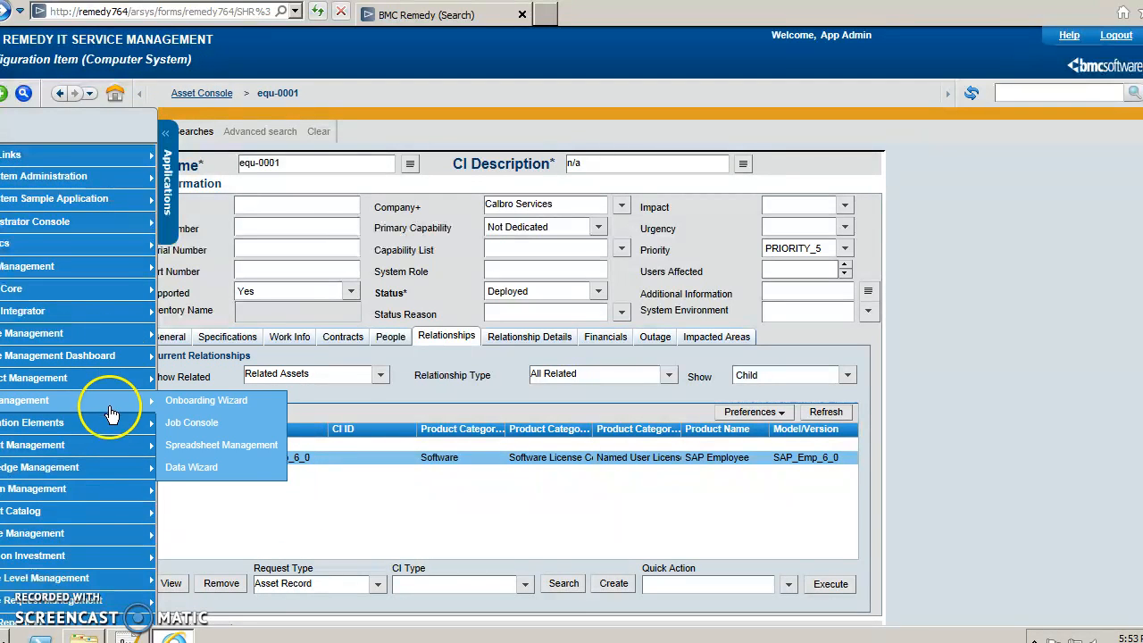
pyautogui.moveTo(112, 470)
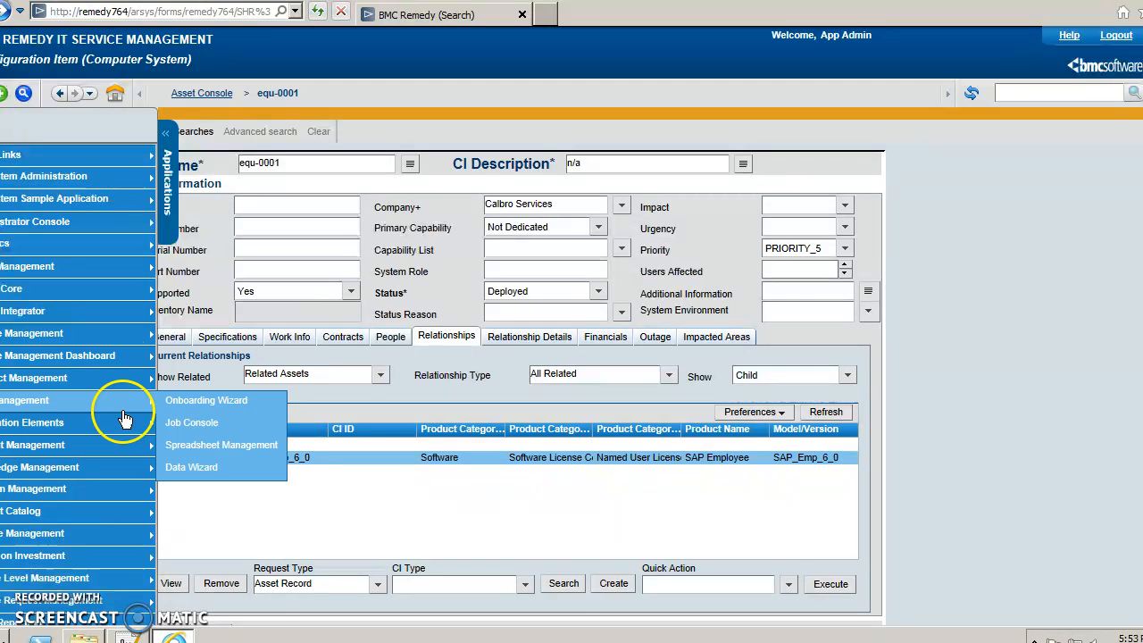
pyautogui.moveTo(116, 378)
pyautogui.click(175, 378)
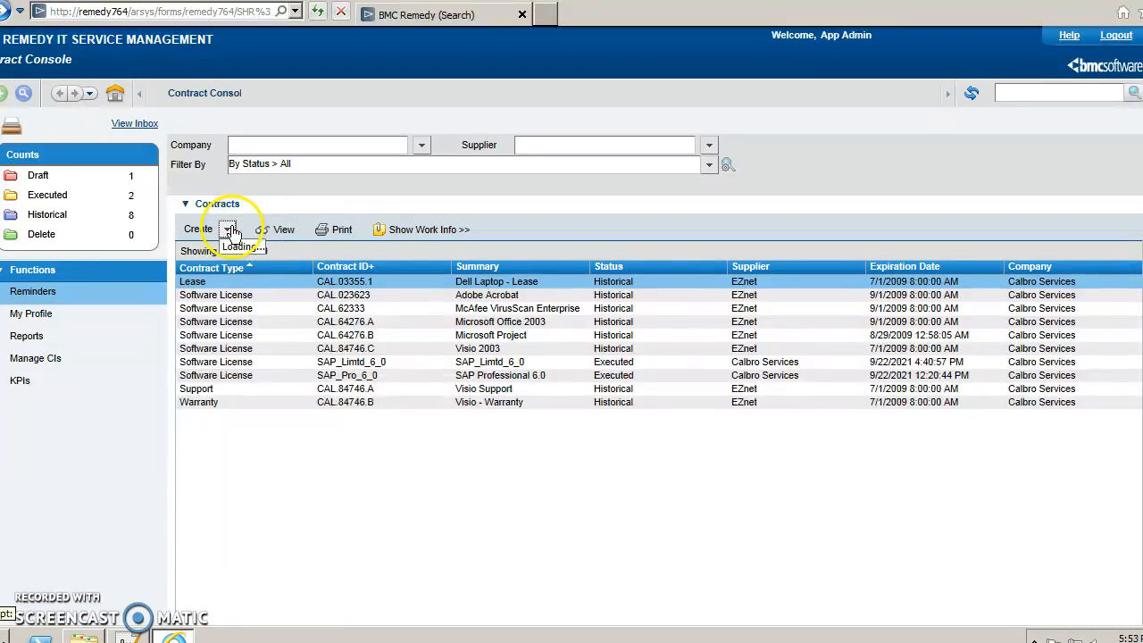
pyautogui.click(227, 229)
pyautogui.click(248, 291)
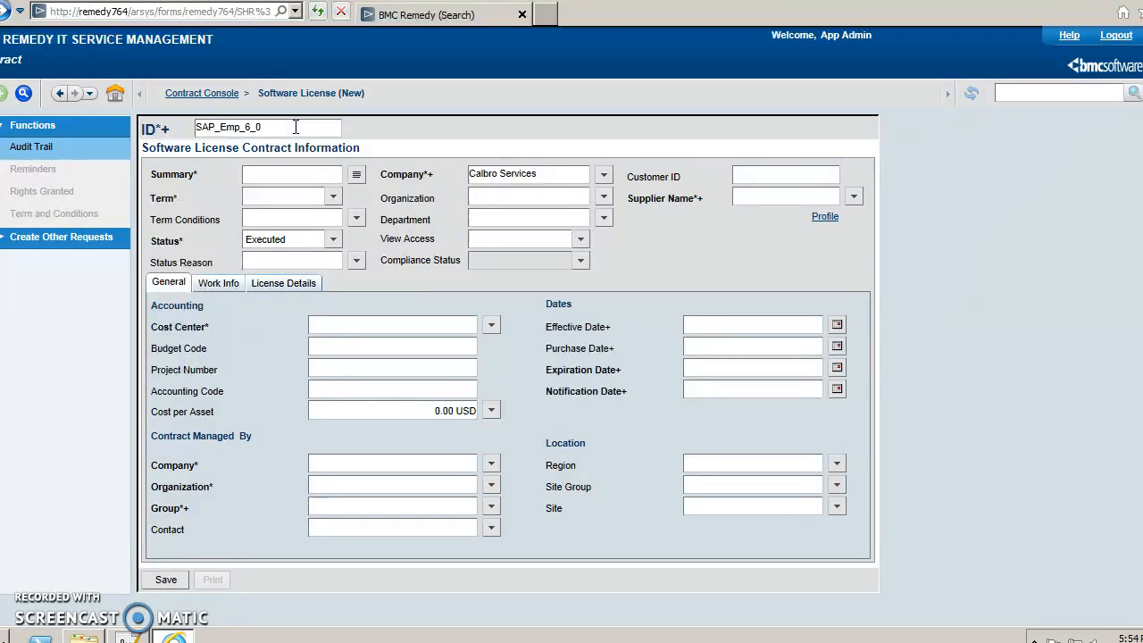
# Copy the contract ID into the Summary and set a Fixed, 1 Year contract term.
pyautogui.doubleClick(296, 127)
pyautogui.hotkey('ctrl', 'c')
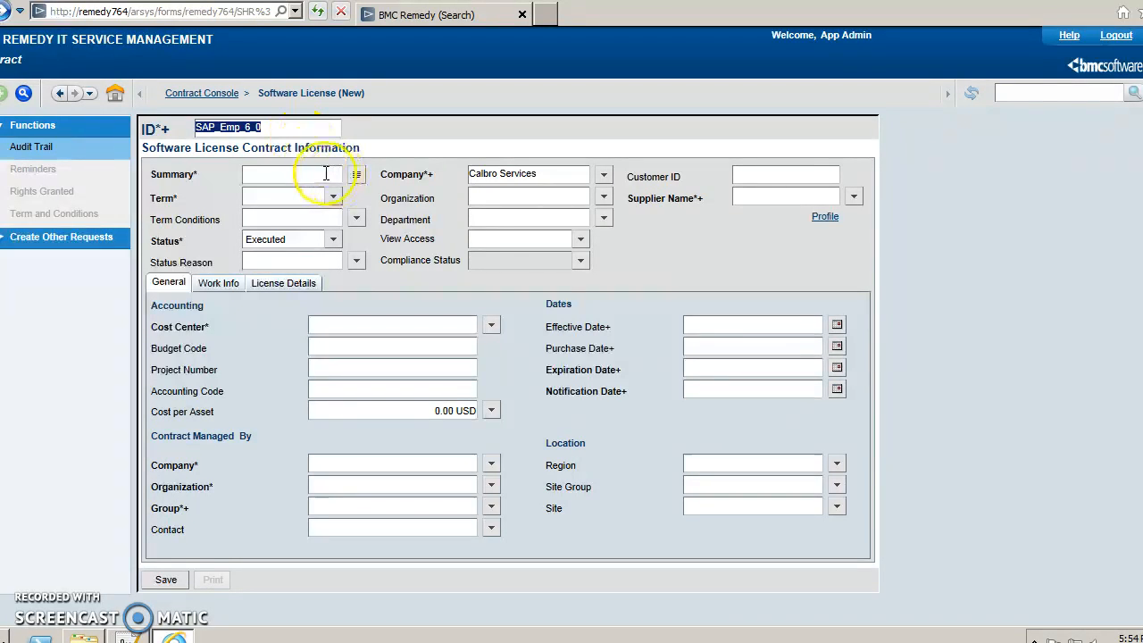
pyautogui.click(306, 173)
pyautogui.hotkey('ctrl', 'v')
pyautogui.click(332, 196)
pyautogui.click(283, 214)
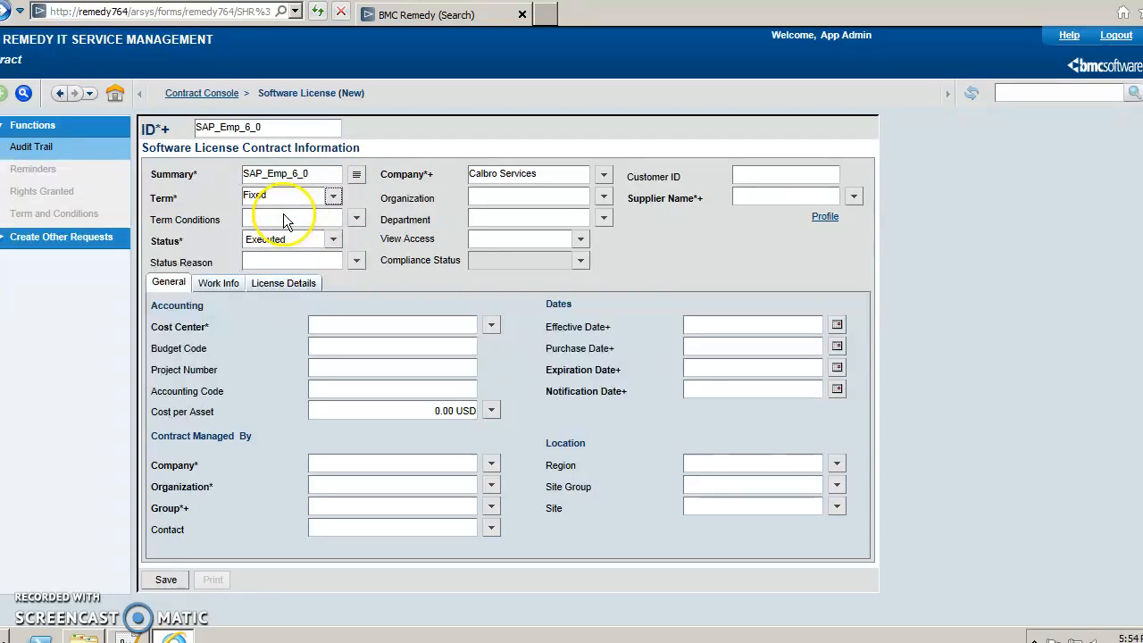
pyautogui.click(356, 218)
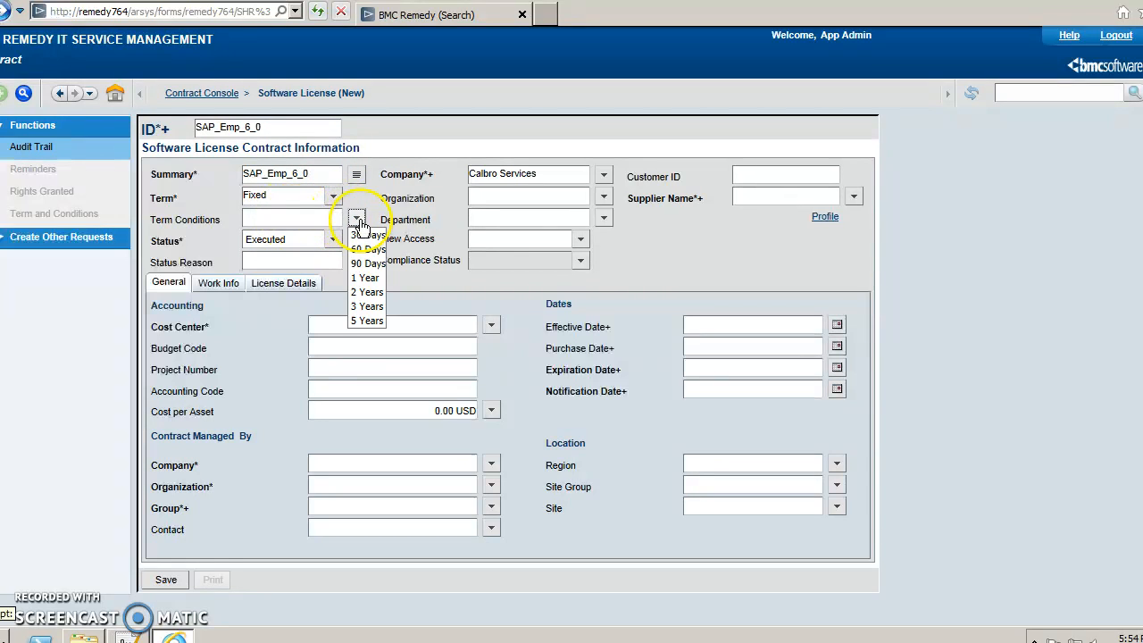
pyautogui.click(365, 279)
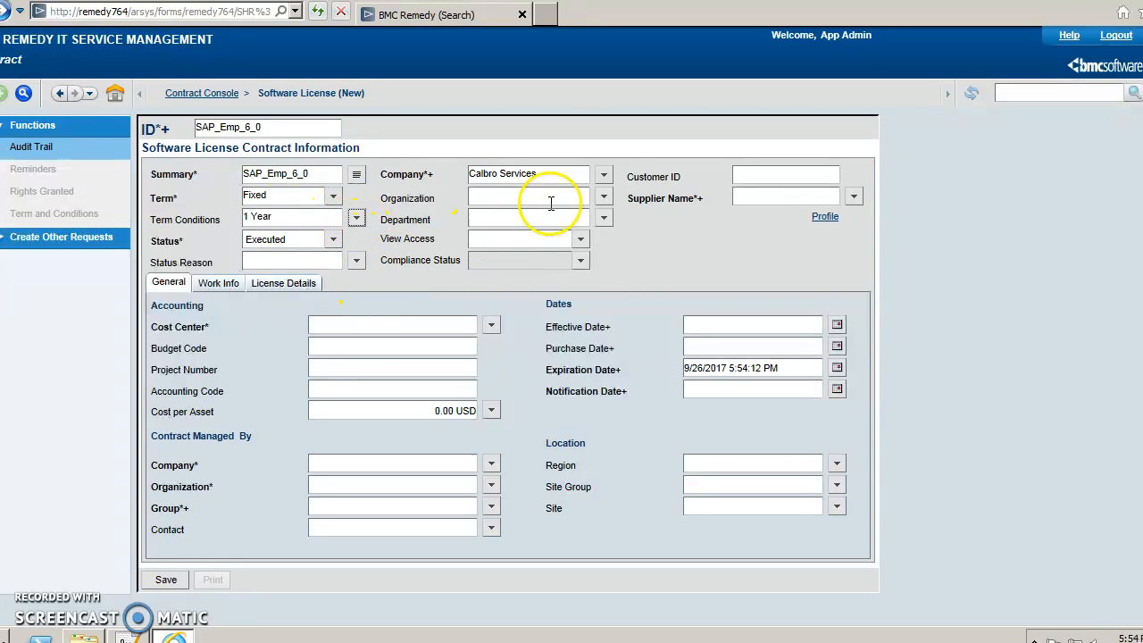
# Set supplier Calbro Services and cost center Unallocated, managed by Calbro Services / IT Support / Backoffice Support with a contact.
pyautogui.click(853, 197)
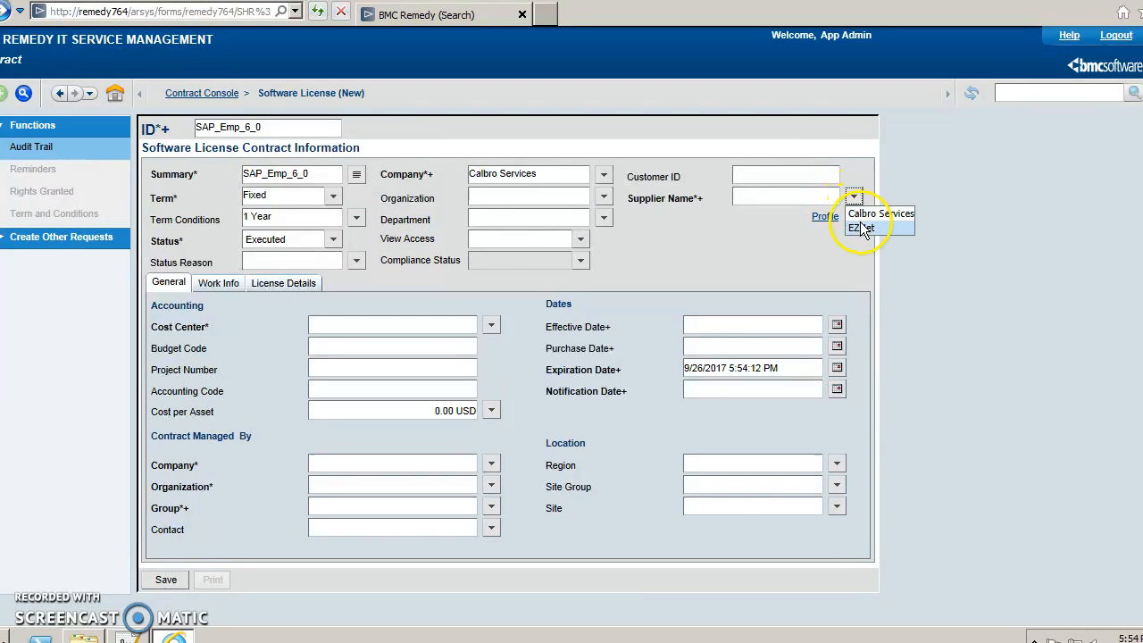
pyautogui.click(863, 214)
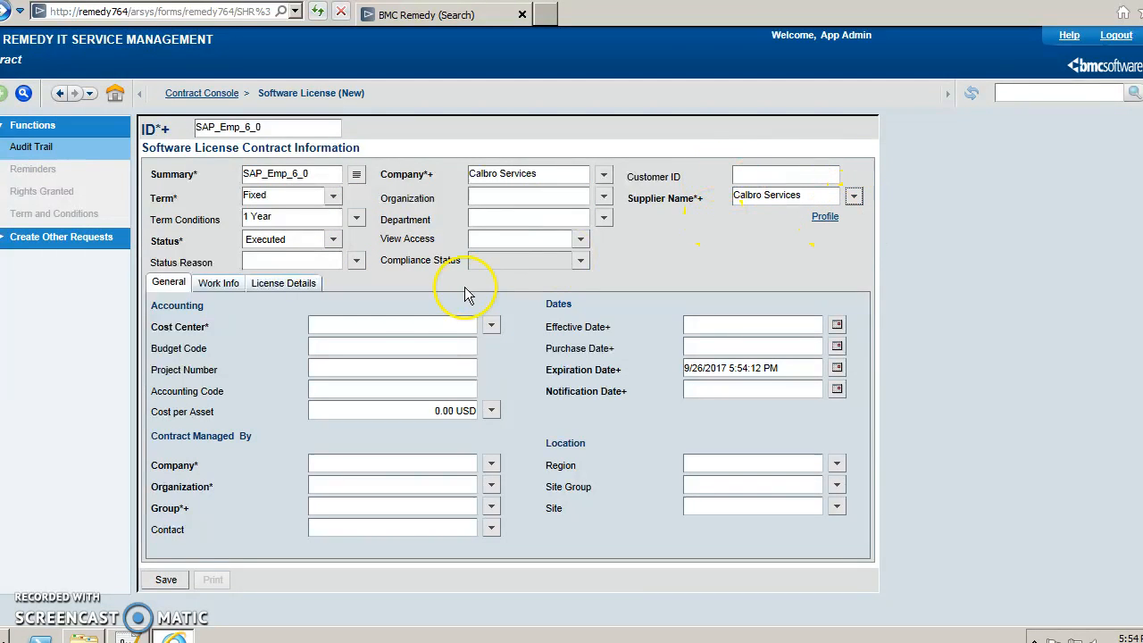
pyautogui.click(491, 325)
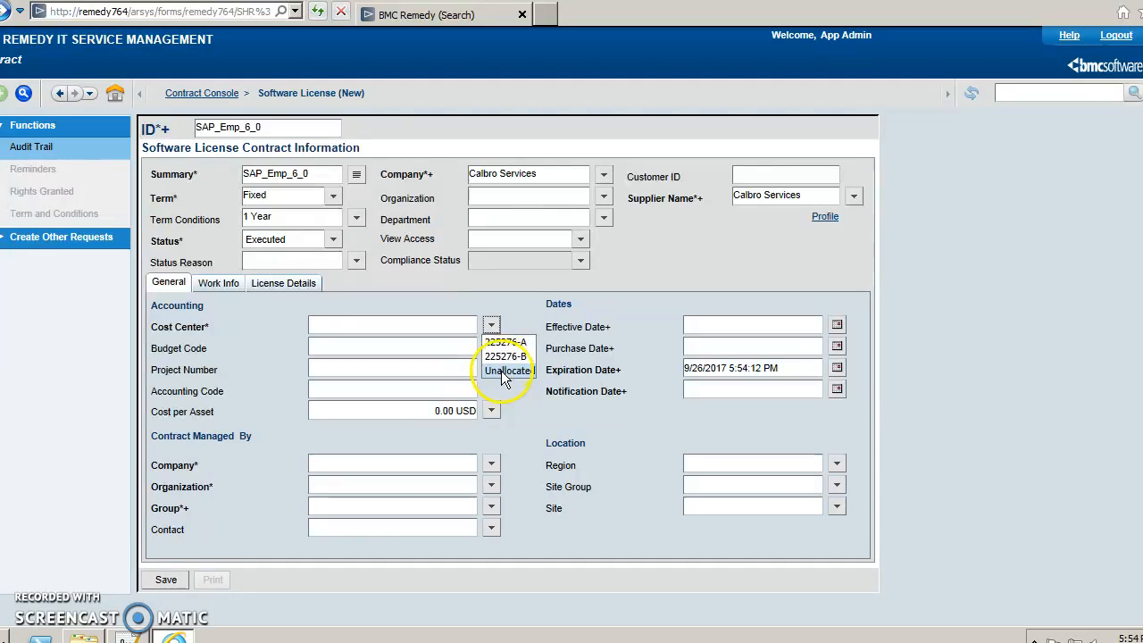
pyautogui.click(505, 371)
pyautogui.click(491, 463)
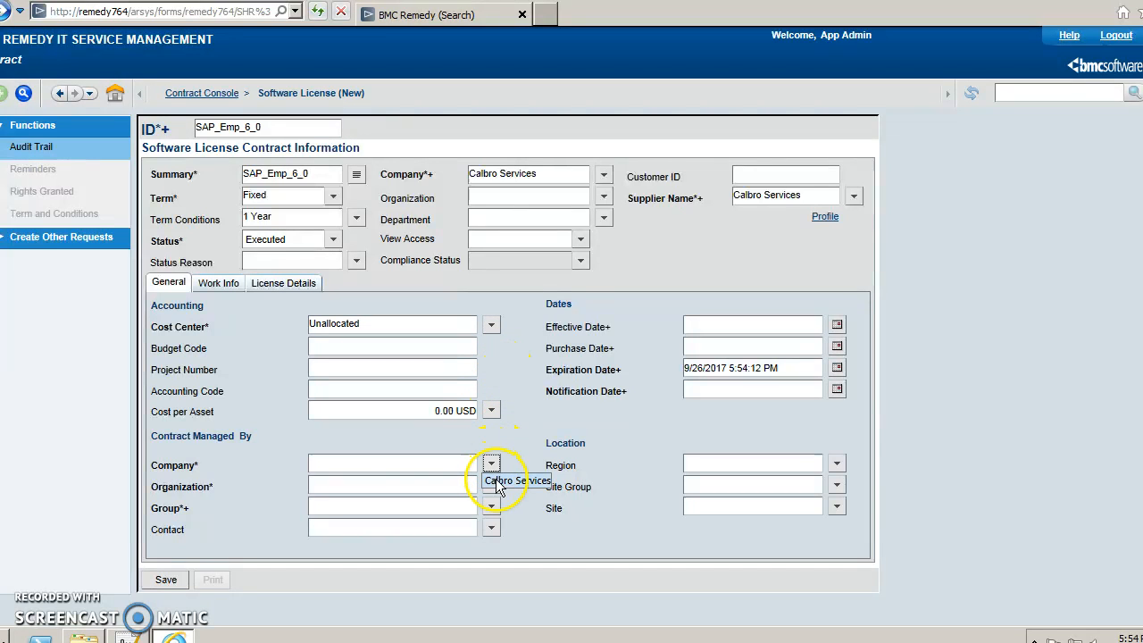
pyautogui.click(497, 483)
pyautogui.click(491, 485)
pyautogui.click(498, 504)
pyautogui.click(491, 506)
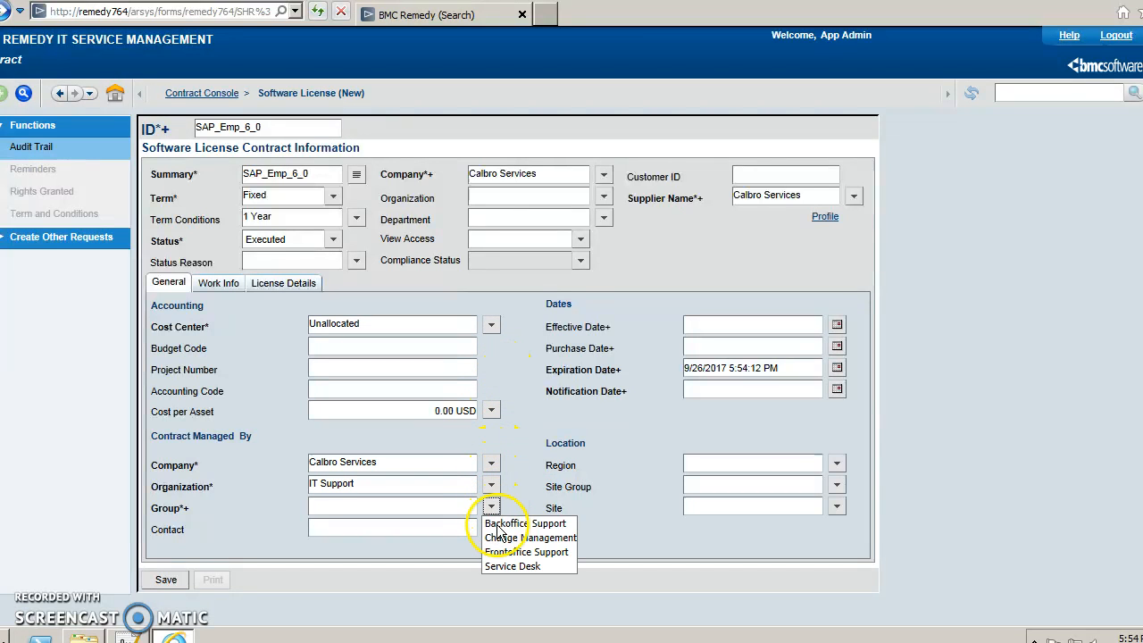
pyautogui.click(497, 524)
pyautogui.click(491, 528)
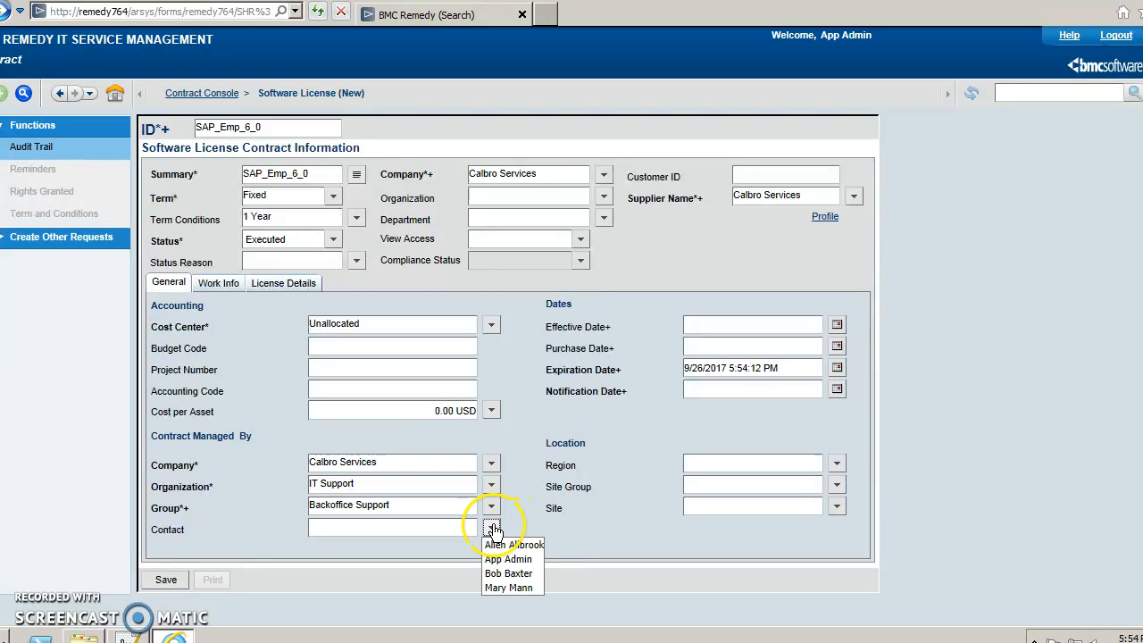
pyautogui.click(505, 559)
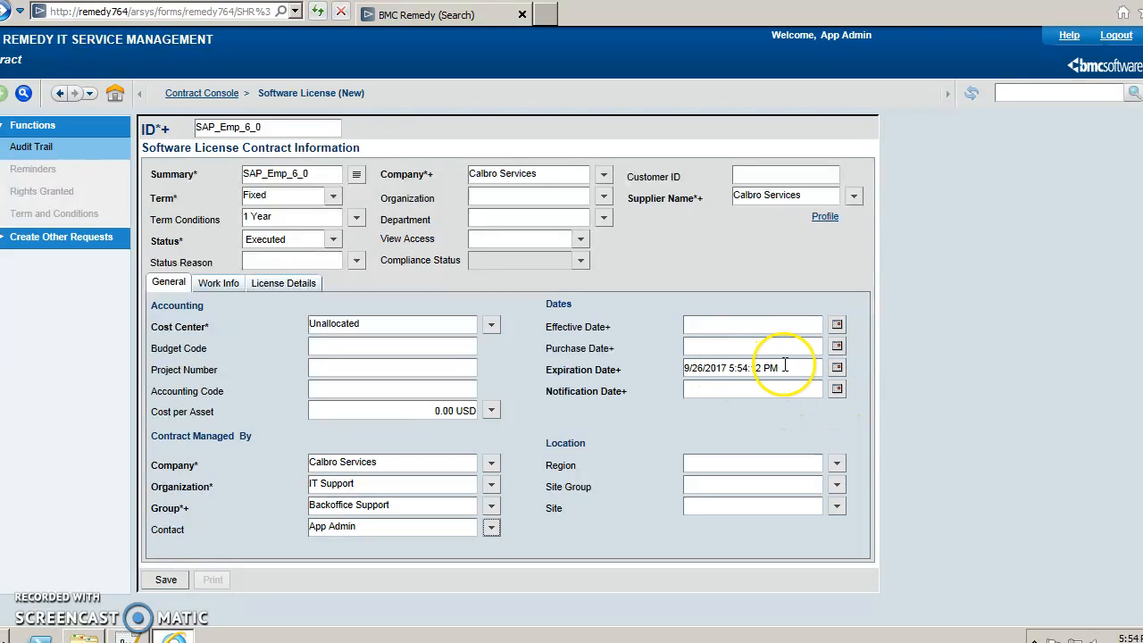
# Set the notification date to 8/26/2017 from the expiration date and save the contract.
pyautogui.moveTo(785, 367); pyautogui.dragTo(666, 367)
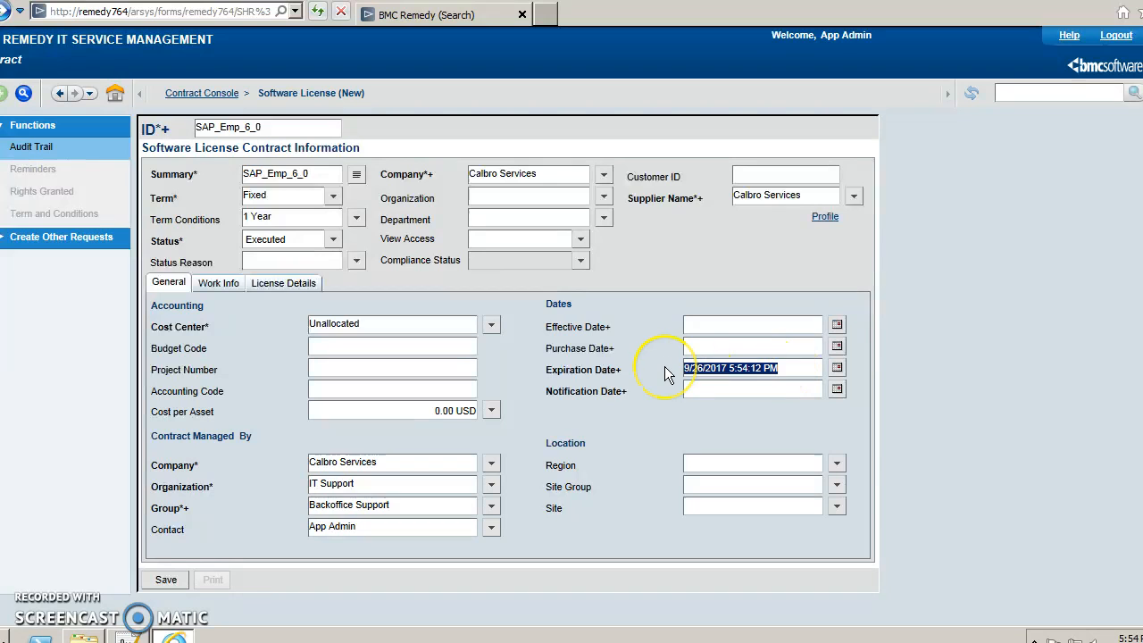
pyautogui.click(706, 390)
pyautogui.hotkey('ctrl', 'v')
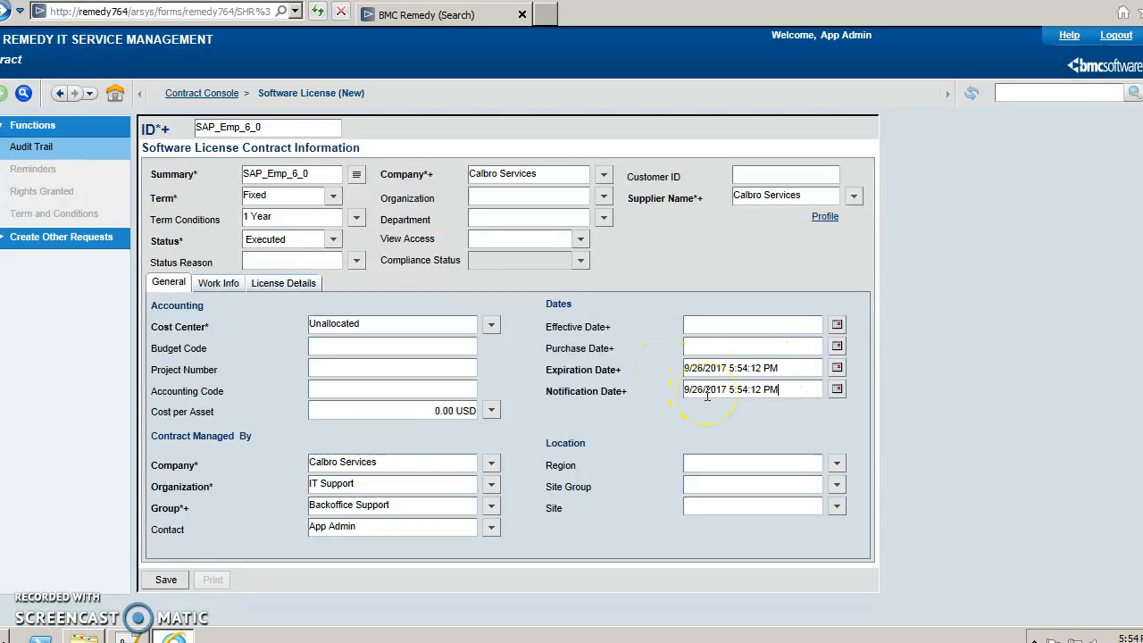
pyautogui.click(690, 391)
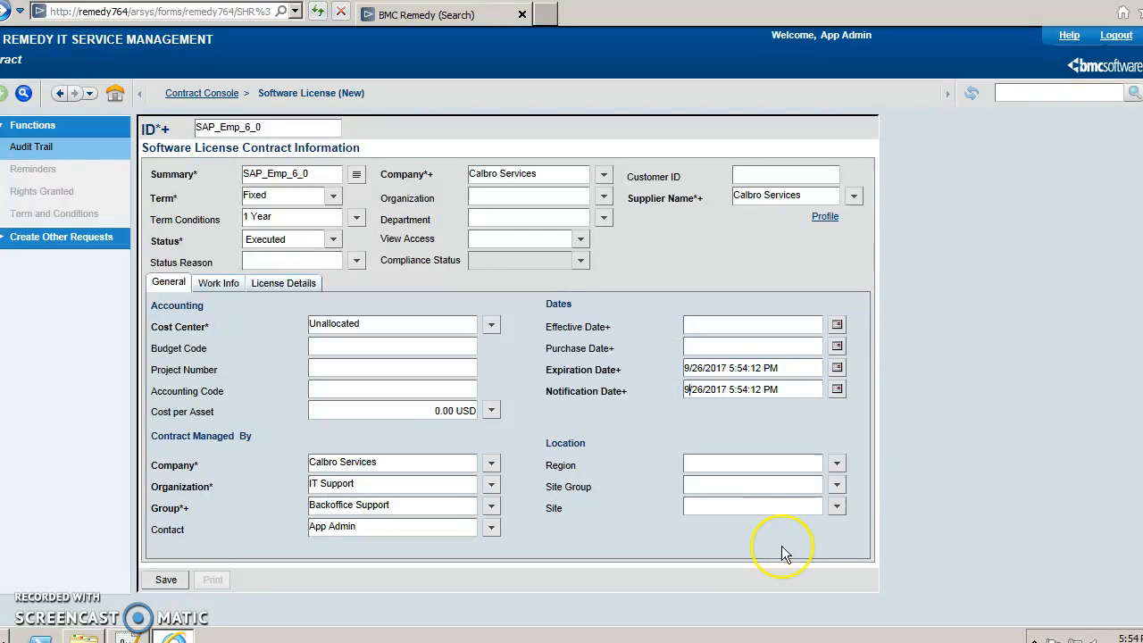
pyautogui.press('BackSpace')
pyautogui.write('8')
pyautogui.click(167, 582)
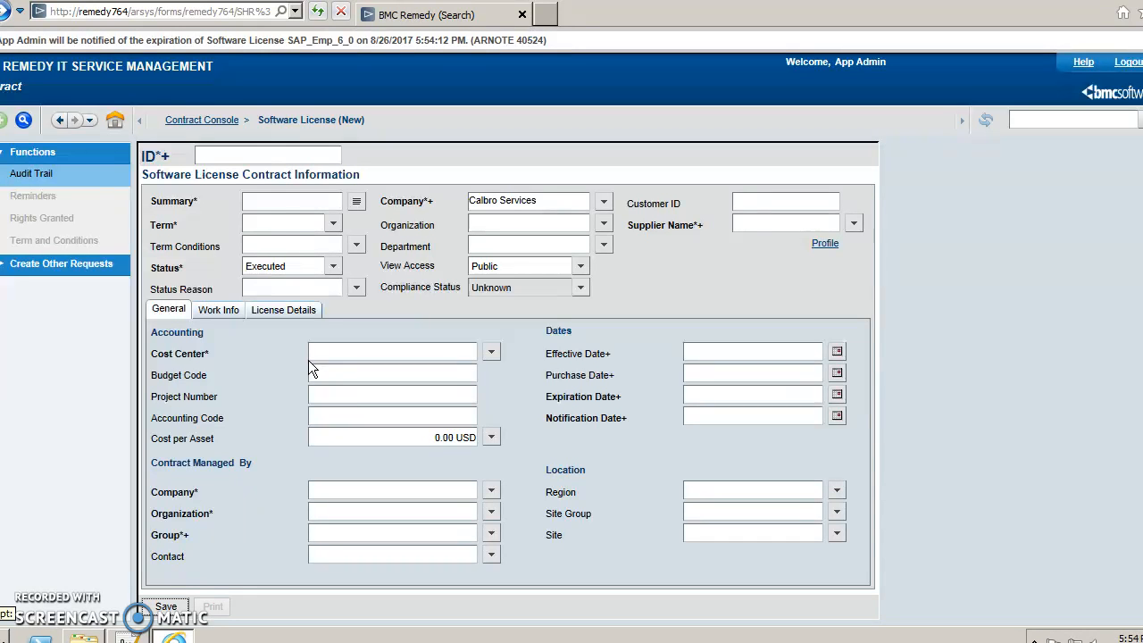
# Reopen the SAP_Emp_6_0 contract from the Contract Console and start a new license certificate.
pyautogui.click(204, 120)
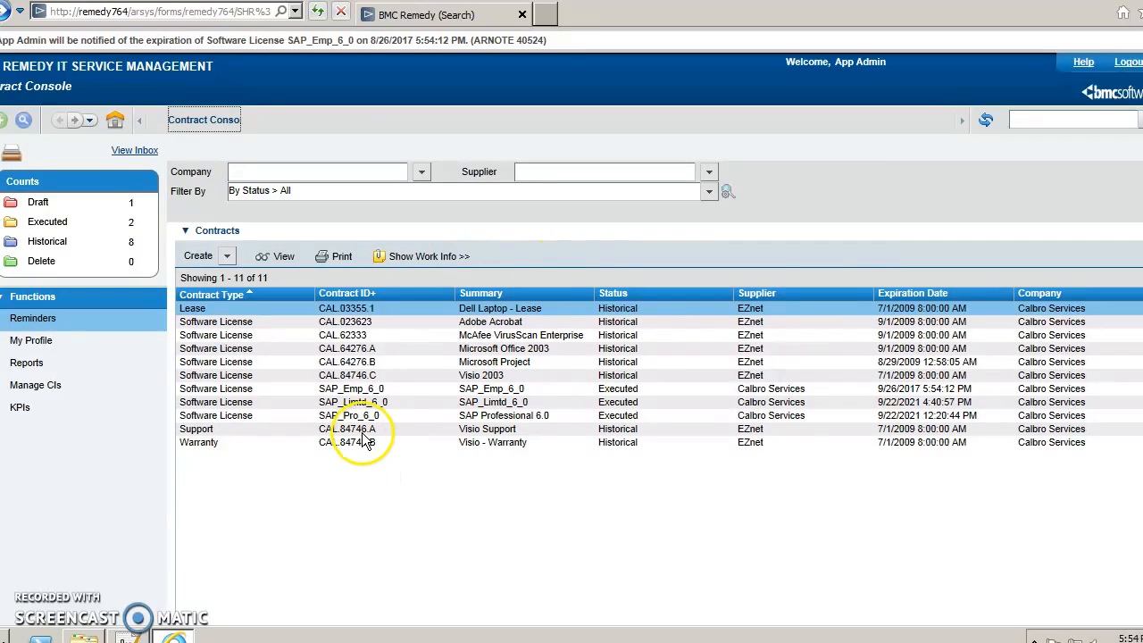
pyautogui.click(371, 401)
pyautogui.click(369, 390)
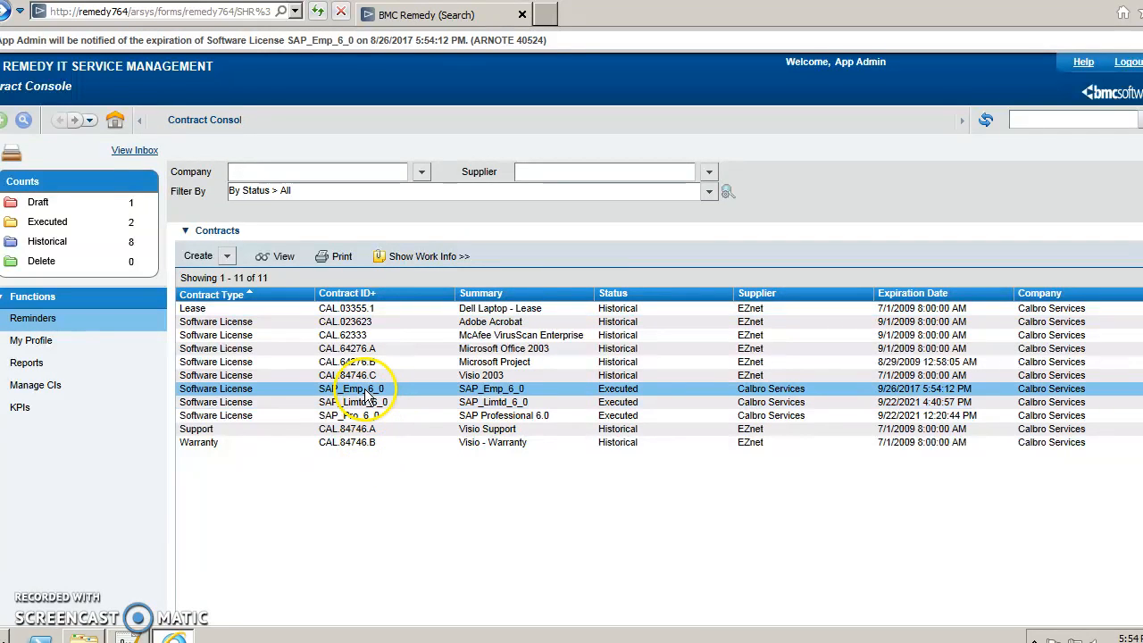
pyautogui.doubleClick(368, 393)
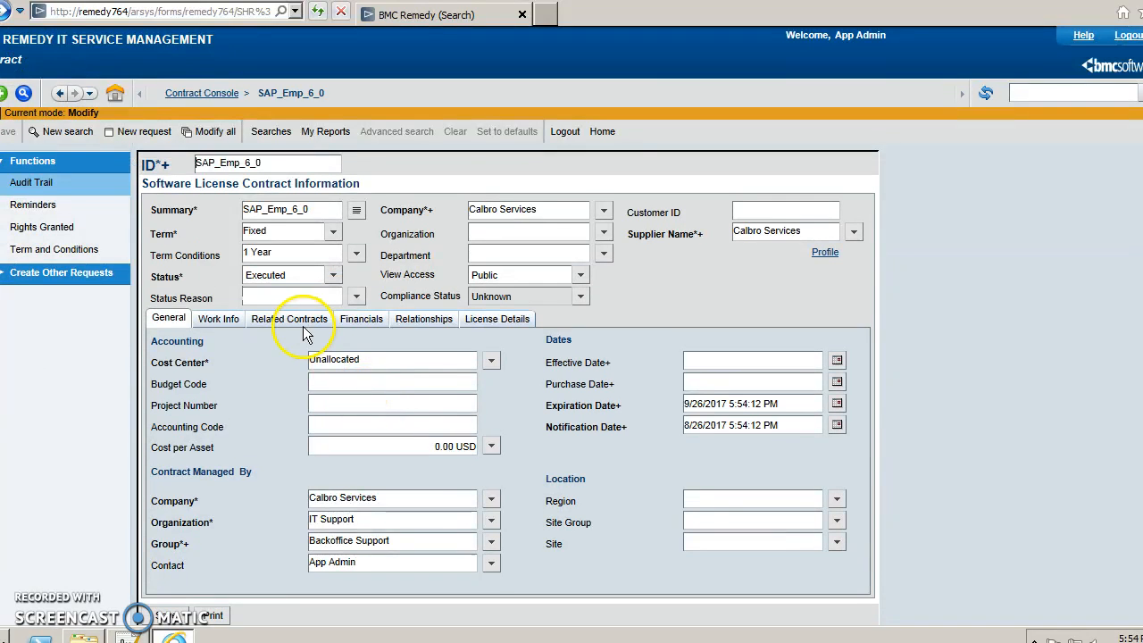
pyautogui.click(504, 323)
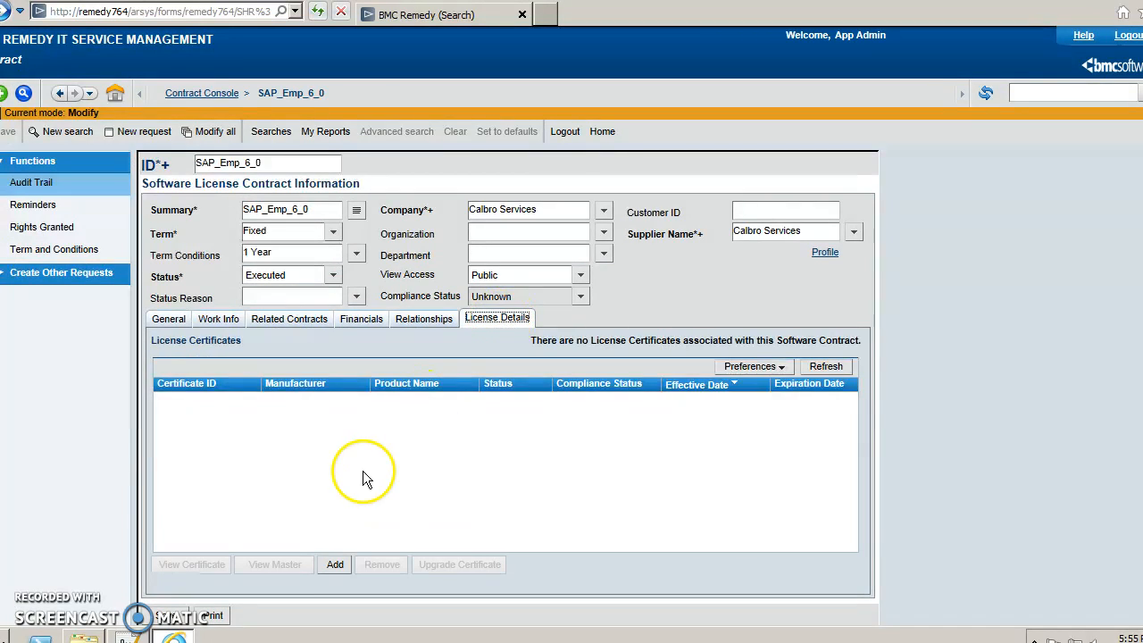
pyautogui.click(330, 564)
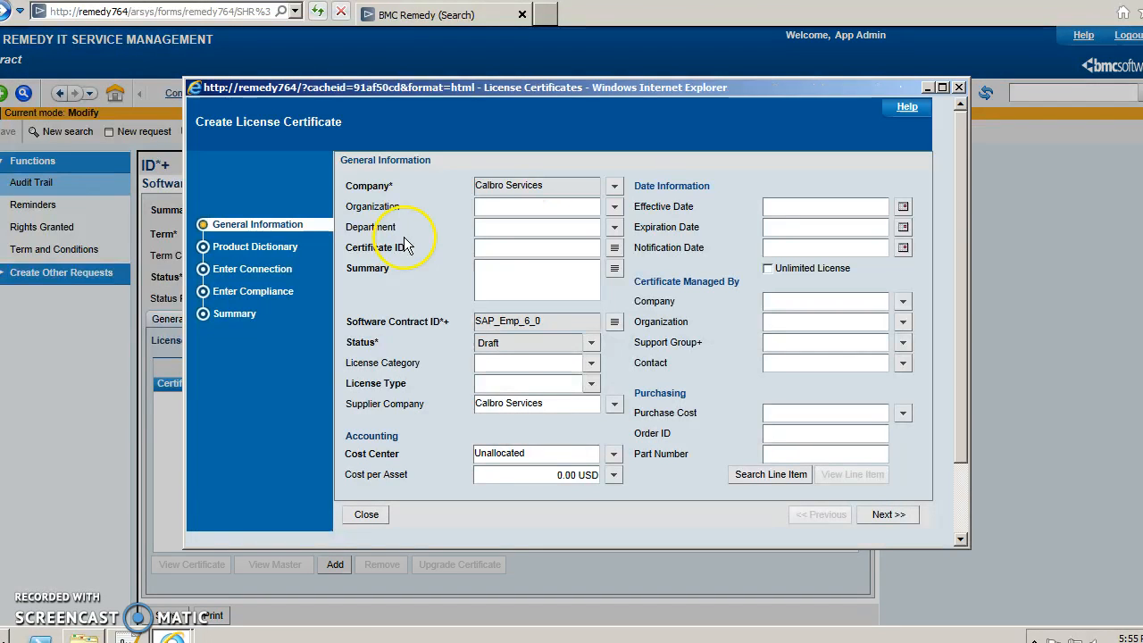
# Enter SAP_Emp_6_0 as the certificate's Certificate ID and Summary.
pyautogui.click(614, 206)
pyautogui.click(533, 242)
pyautogui.hotkey('ctrl', 'v')
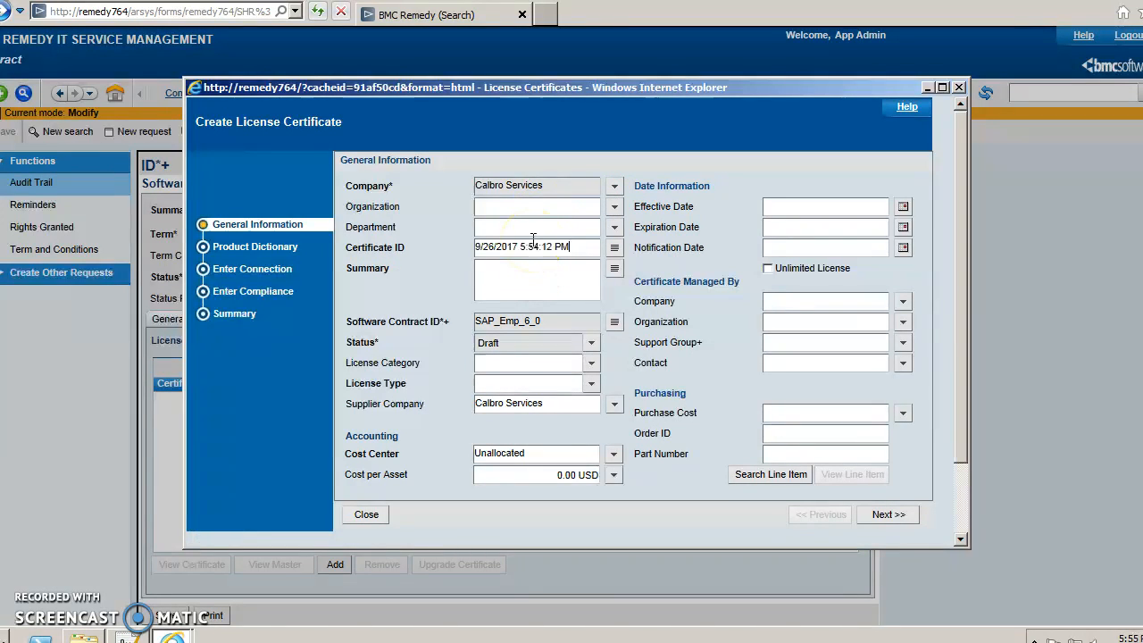
pyautogui.moveTo(571, 246); pyautogui.dragTo(443, 249)
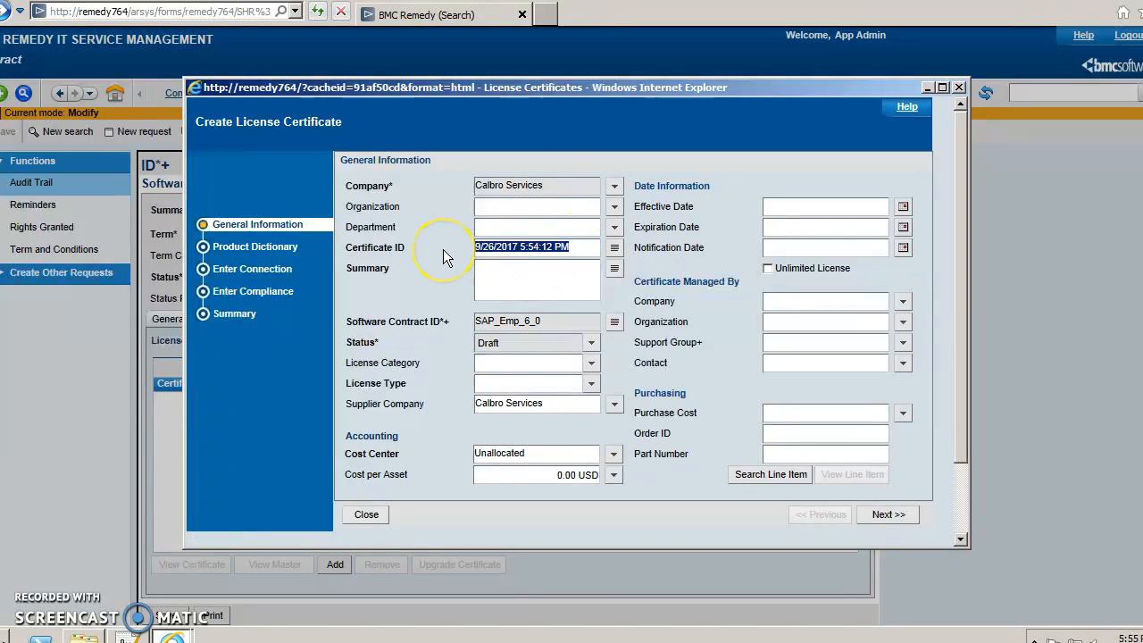
pyautogui.write('SAP_Emp_6_0')
pyautogui.hotkey('shift', 'Home')
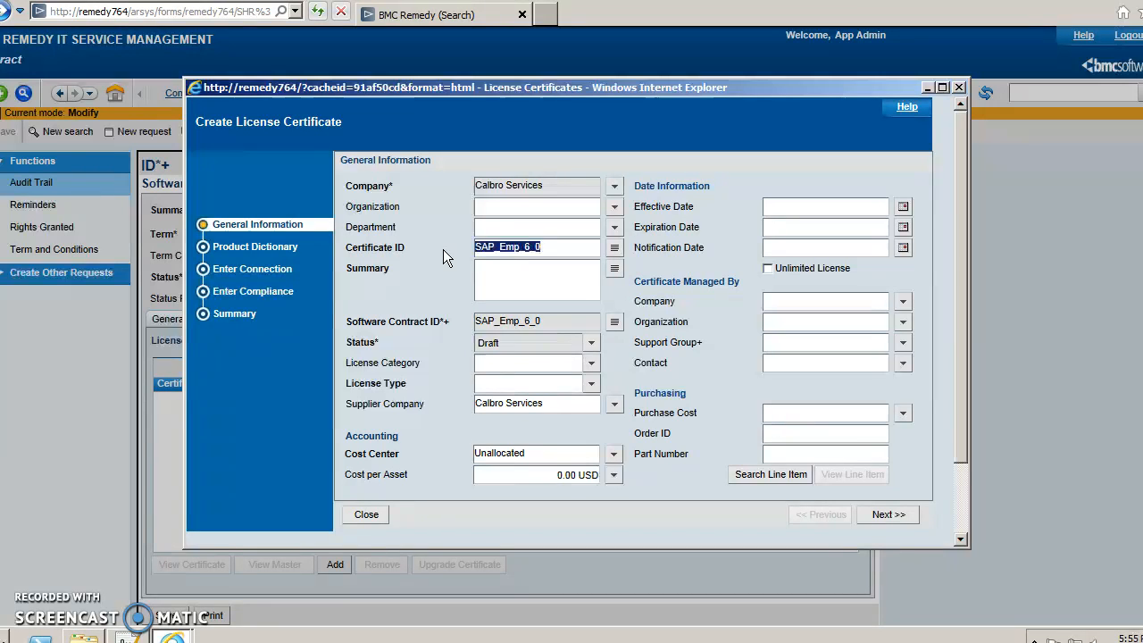
pyautogui.press('End')
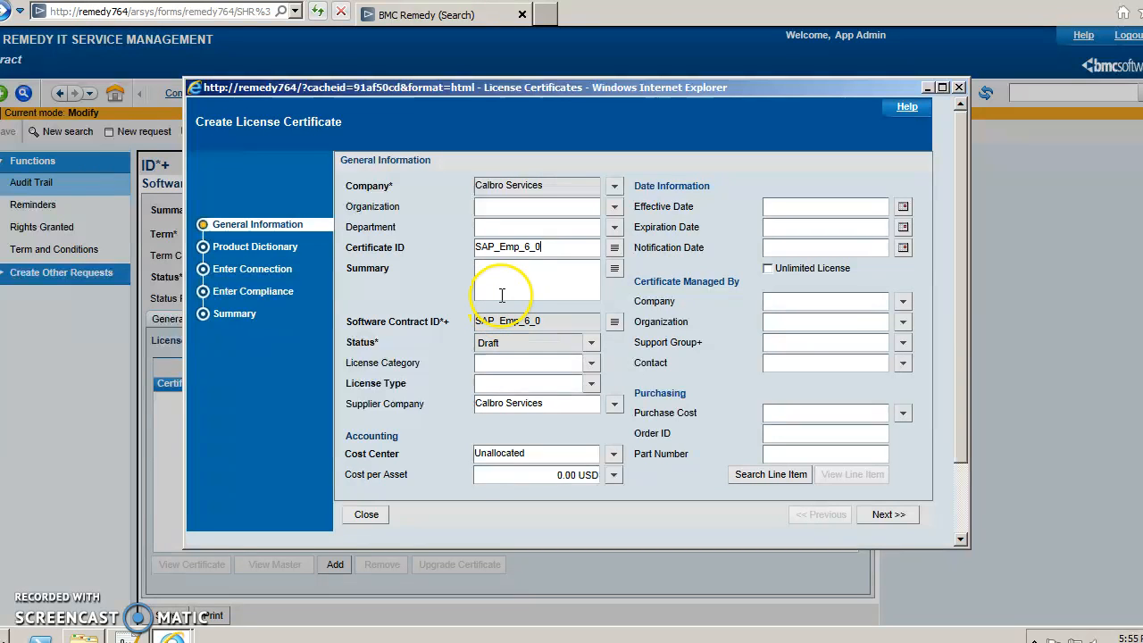
pyautogui.hotkey('ctrl', 'v')
# Set license type Per copy and category Client, then advance to Product Dictionary.
pyautogui.click(590, 383)
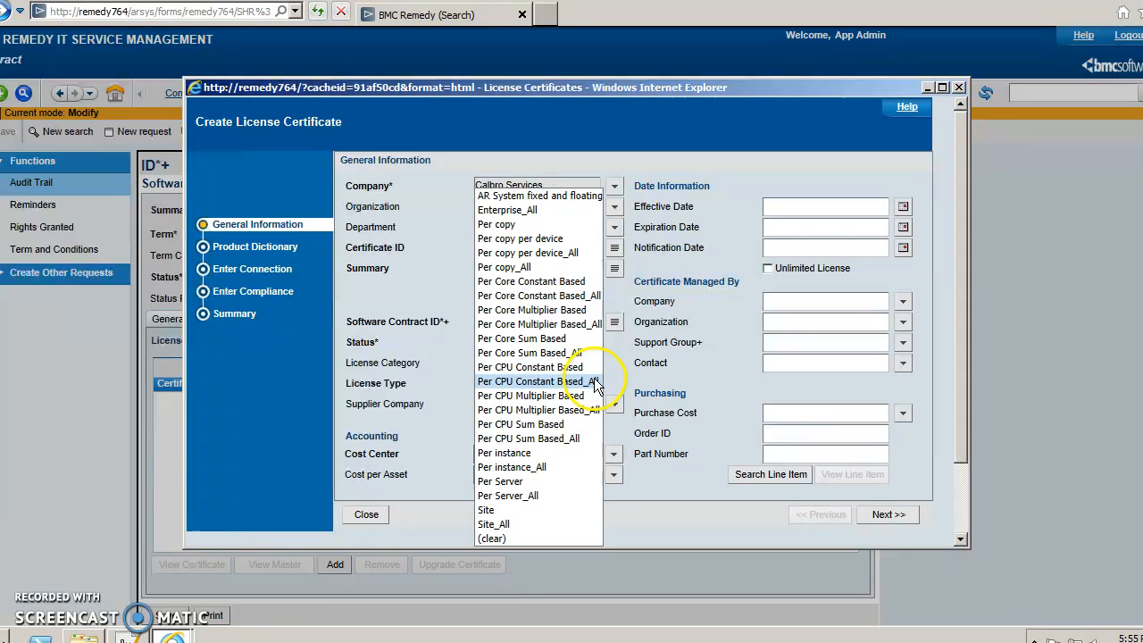
pyautogui.click(516, 226)
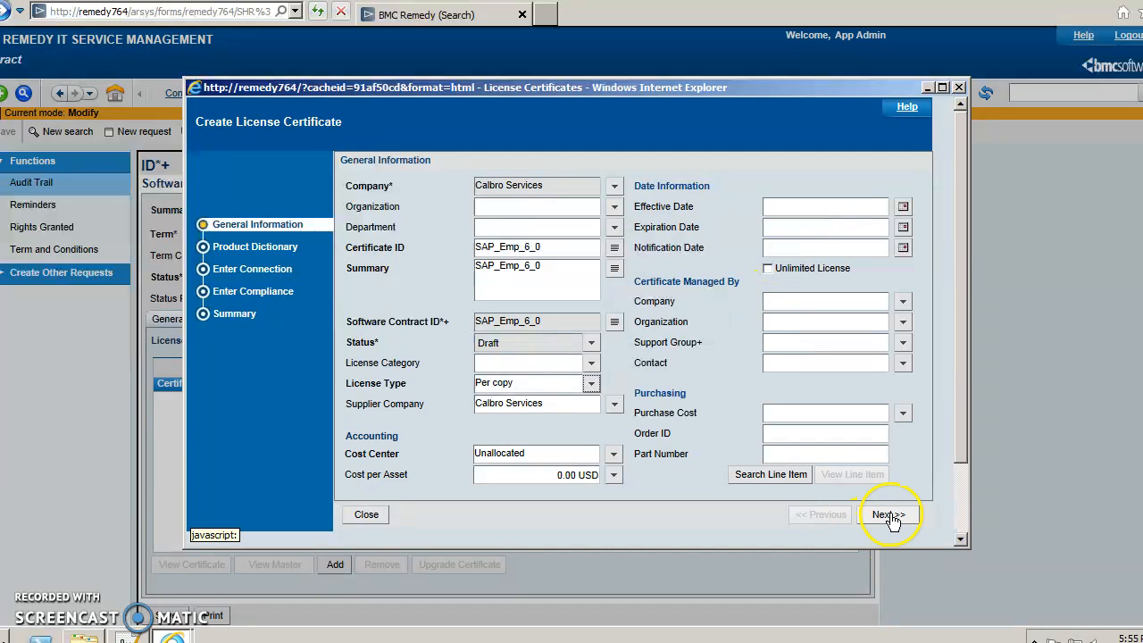
pyautogui.click(590, 363)
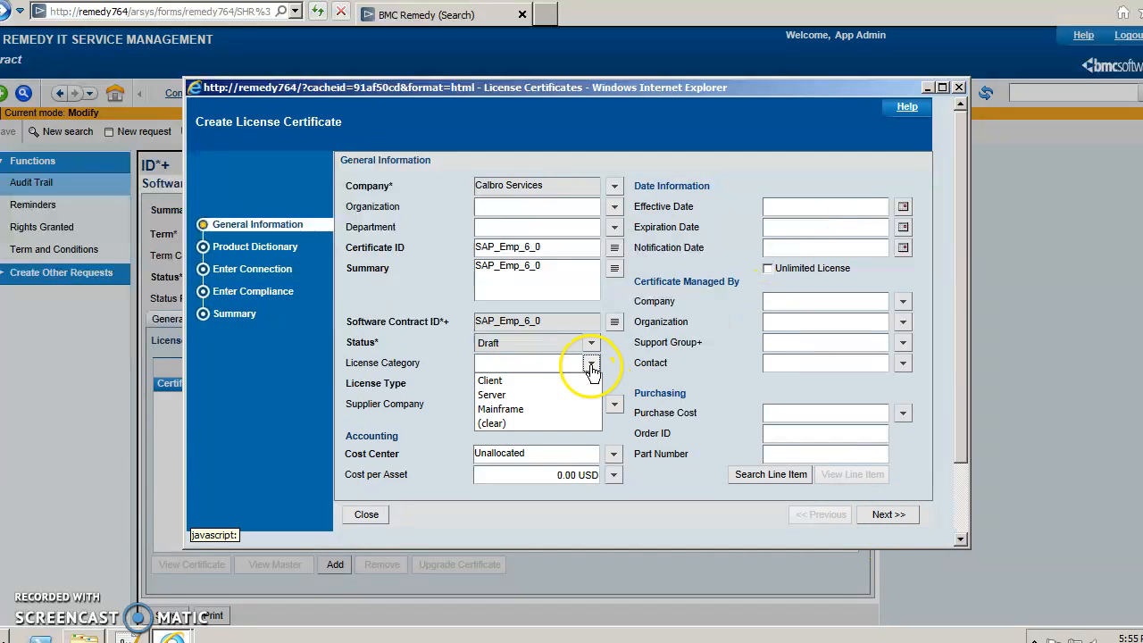
pyautogui.click(513, 382)
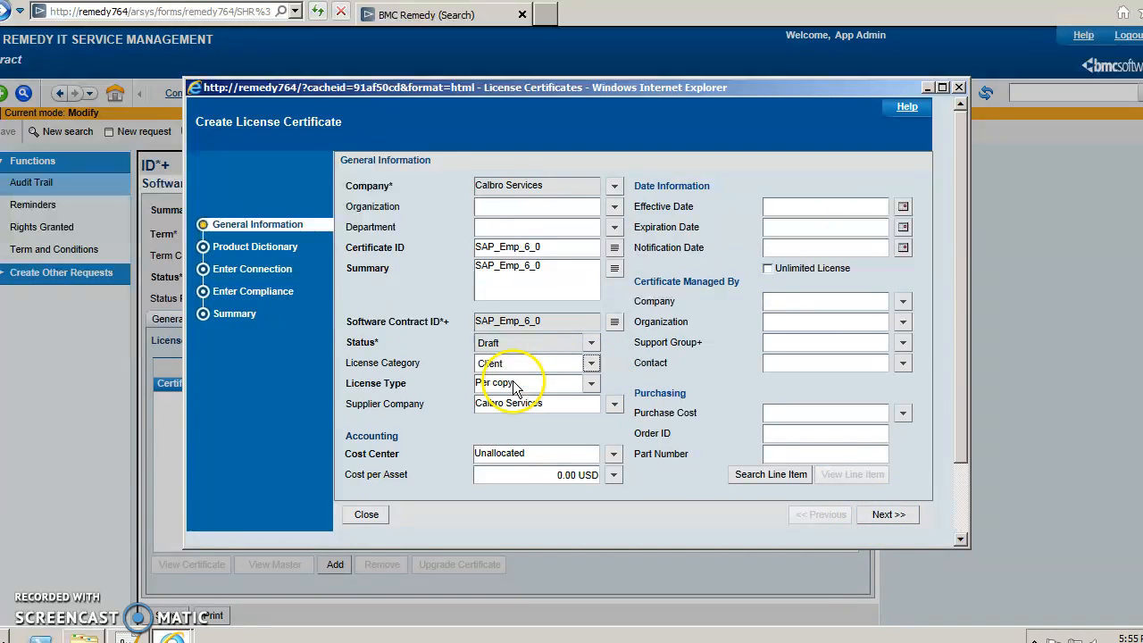
pyautogui.click(888, 515)
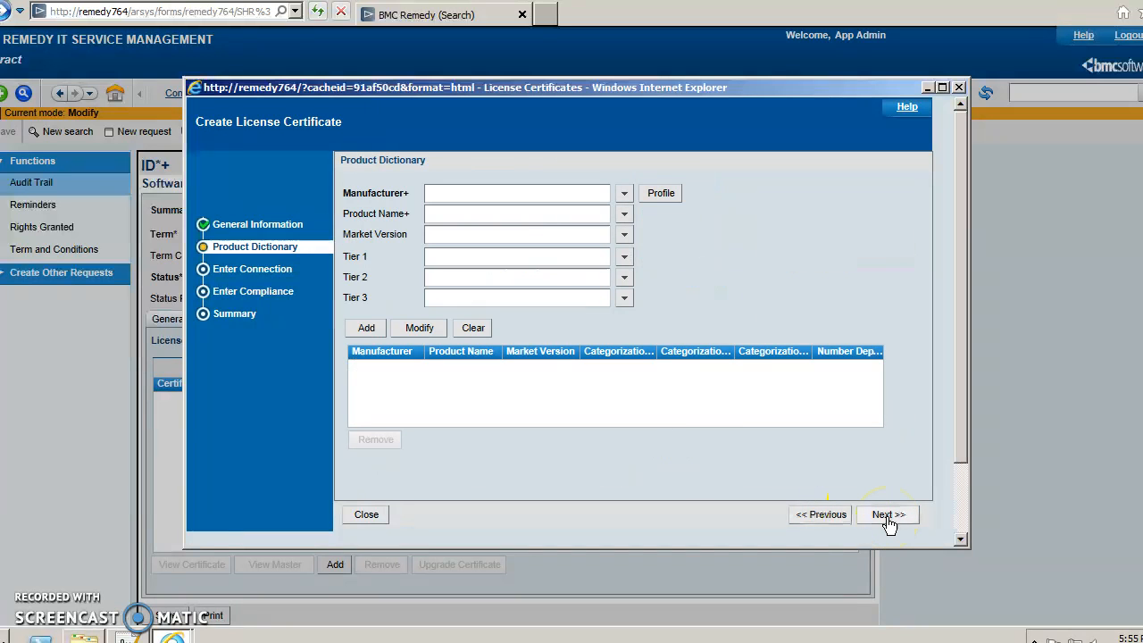
# Add SAP Employee SAP_Emp_6_0 (Software / Software License Certificate / Named User License) to the certificate.
pyautogui.click(623, 194)
pyautogui.click(627, 239)
pyautogui.click(624, 214)
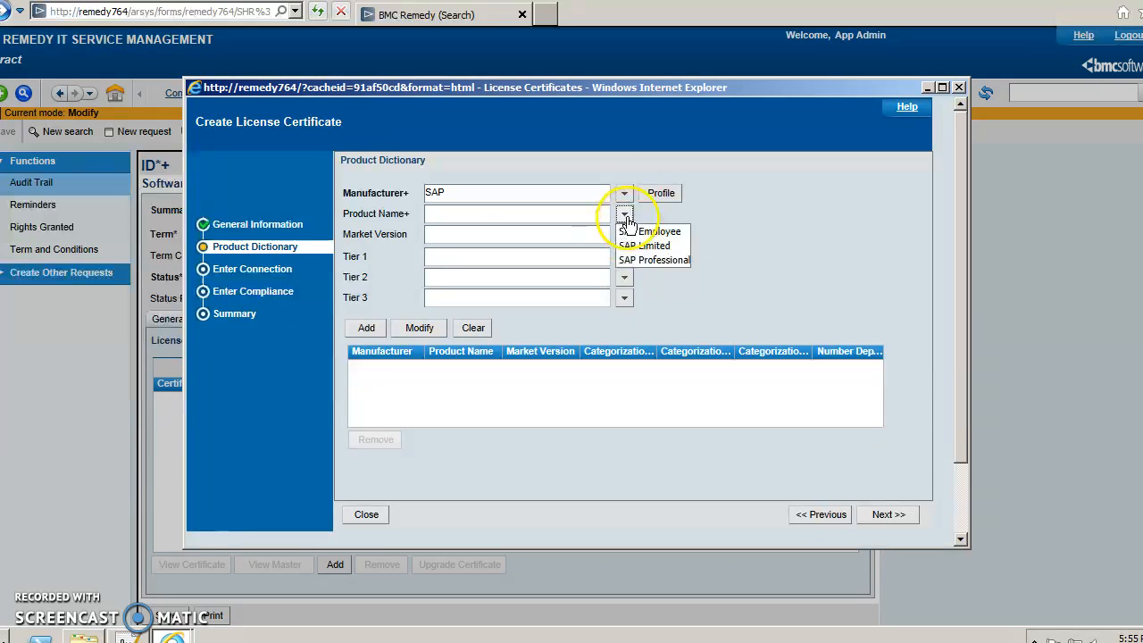
pyautogui.click(634, 233)
pyautogui.click(624, 234)
pyautogui.click(635, 254)
pyautogui.click(624, 257)
pyautogui.click(635, 274)
pyautogui.click(624, 277)
pyautogui.click(636, 295)
pyautogui.click(624, 298)
pyautogui.click(631, 315)
pyautogui.click(366, 327)
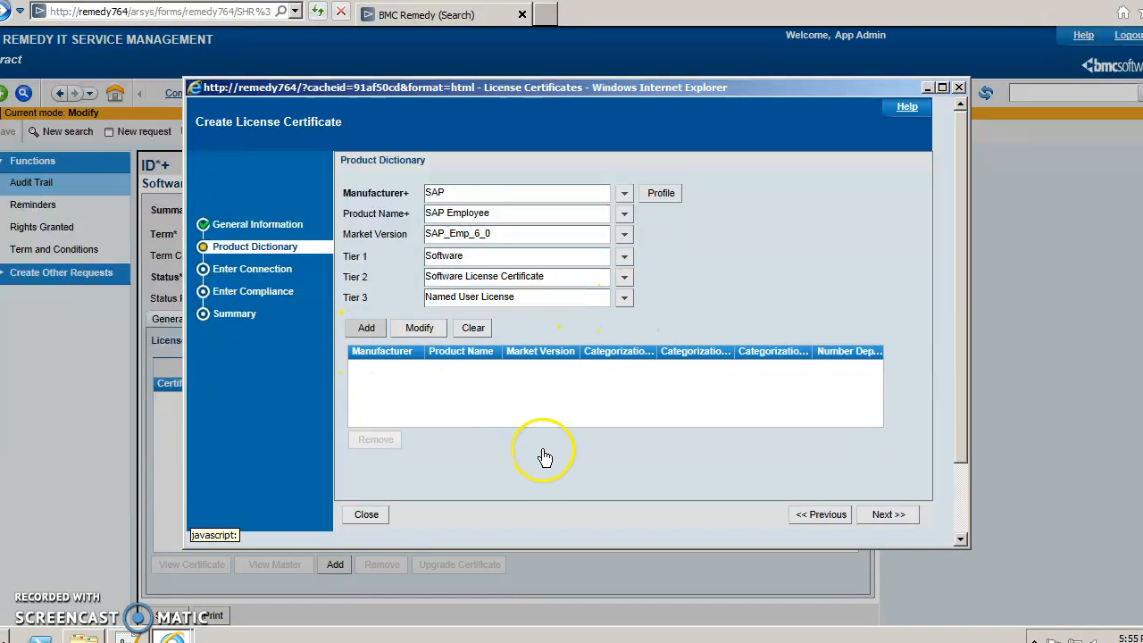
# Enter 5 licenses purchased with breach warning levels 2 and 1, then save the certificate.
pyautogui.click(886, 514)
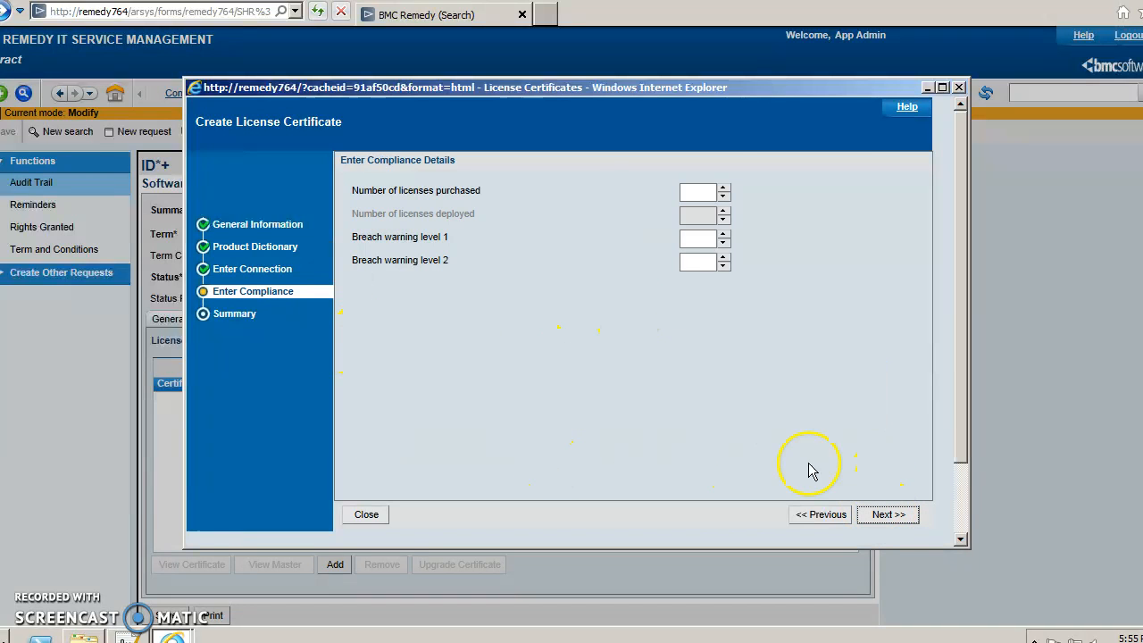
pyautogui.click(704, 191)
pyautogui.write('5')
pyautogui.click(707, 238)
pyautogui.click(697, 259)
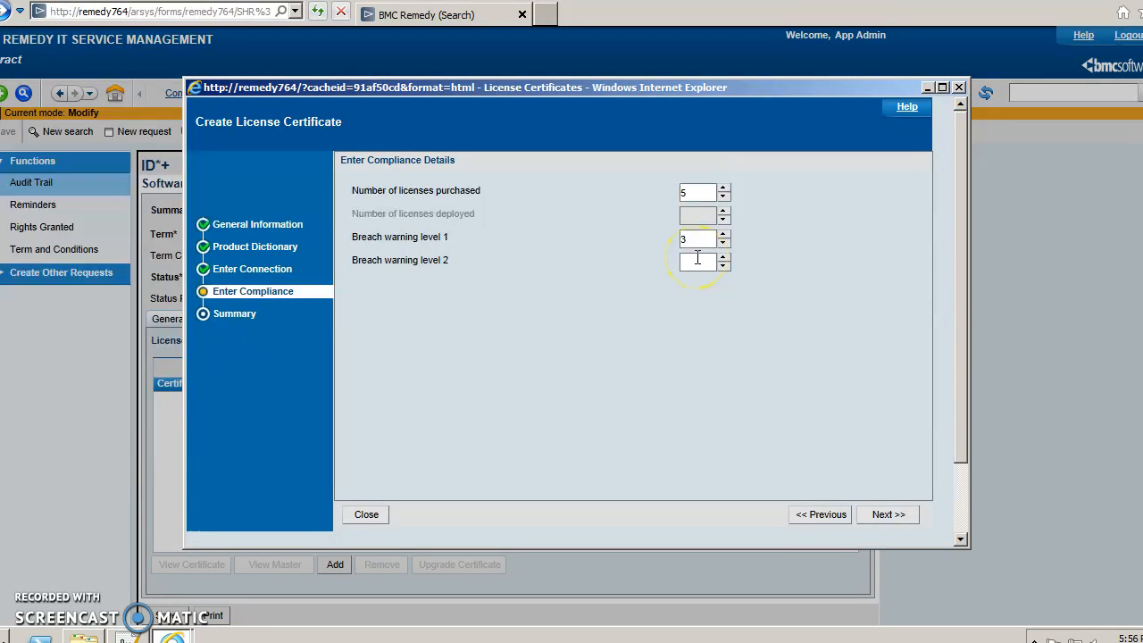
pyautogui.moveTo(687, 240); pyautogui.dragTo(670, 241)
pyautogui.click(690, 262)
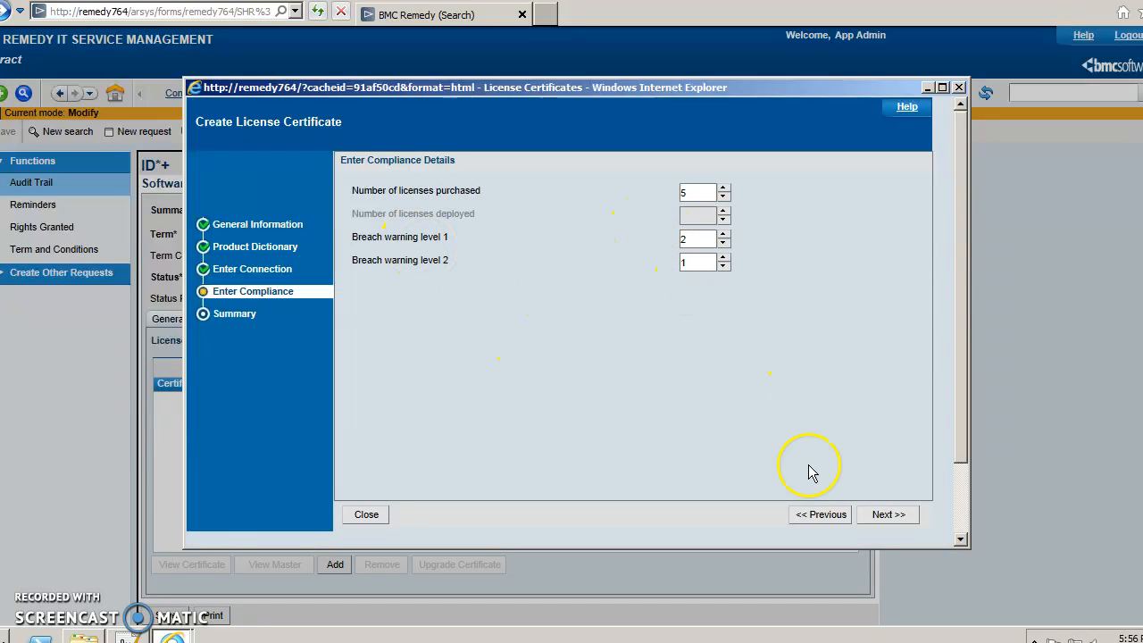
pyautogui.click(882, 515)
pyautogui.click(869, 516)
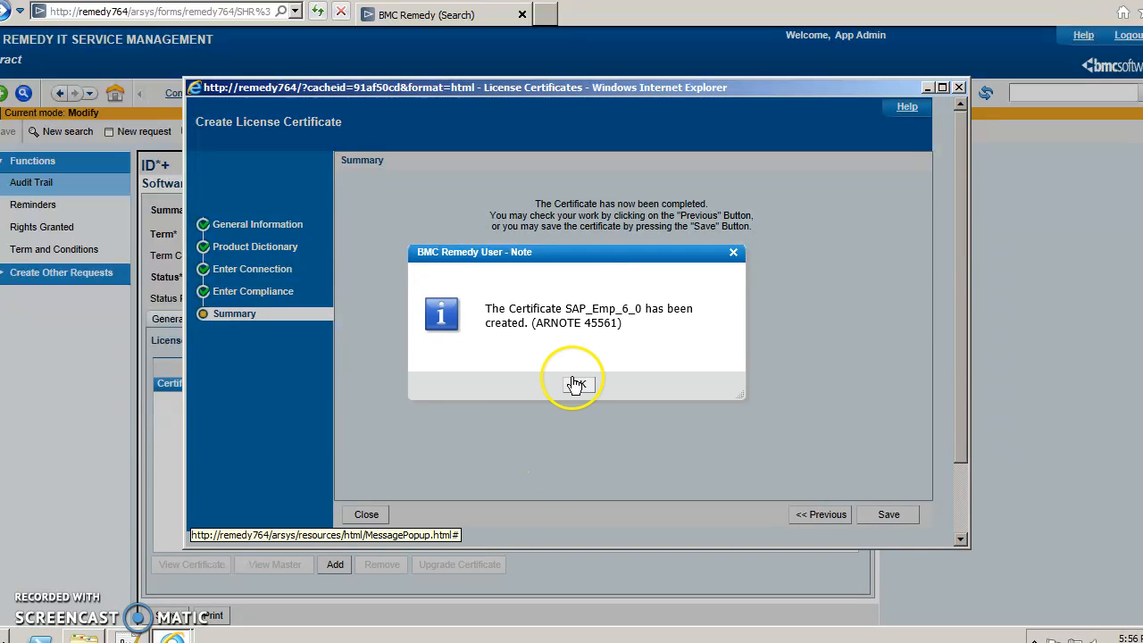
pyautogui.click(573, 383)
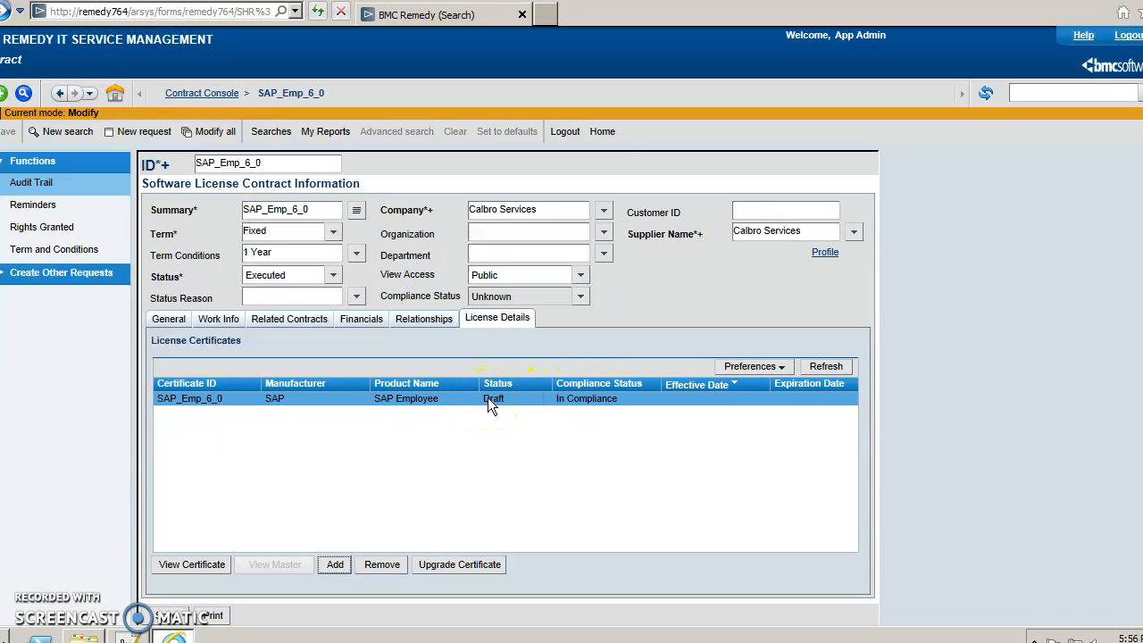
# From the SAM Console, open SAP_Emp_6_0, set its status to Executed, save, and return.
pyautogui.click(2, 139)
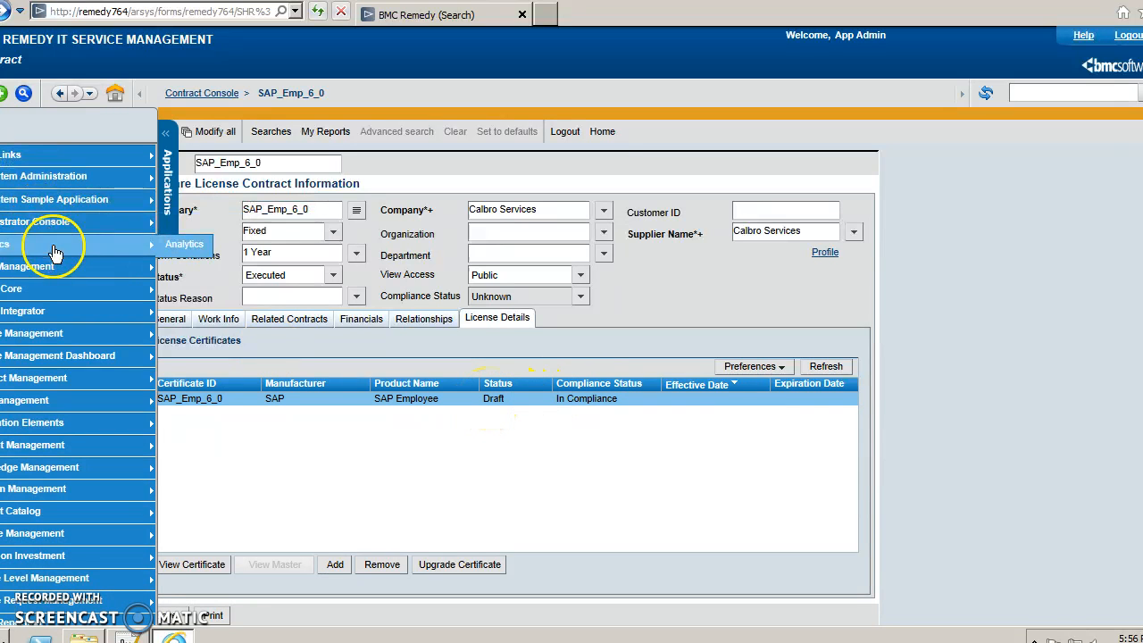
pyautogui.moveTo(81, 266)
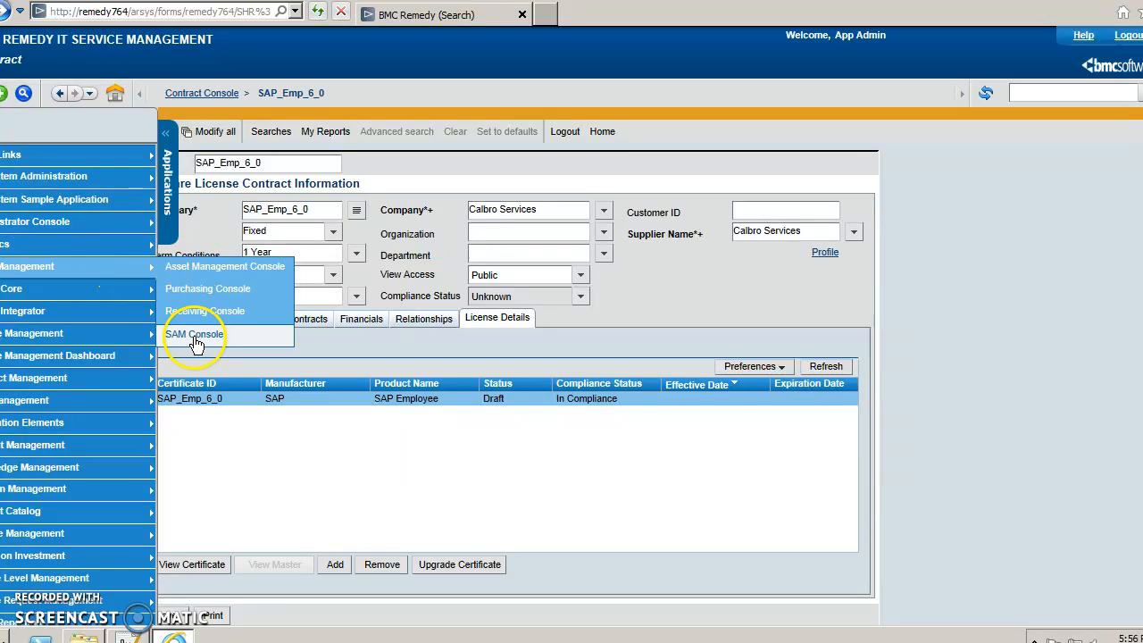
pyautogui.click(194, 337)
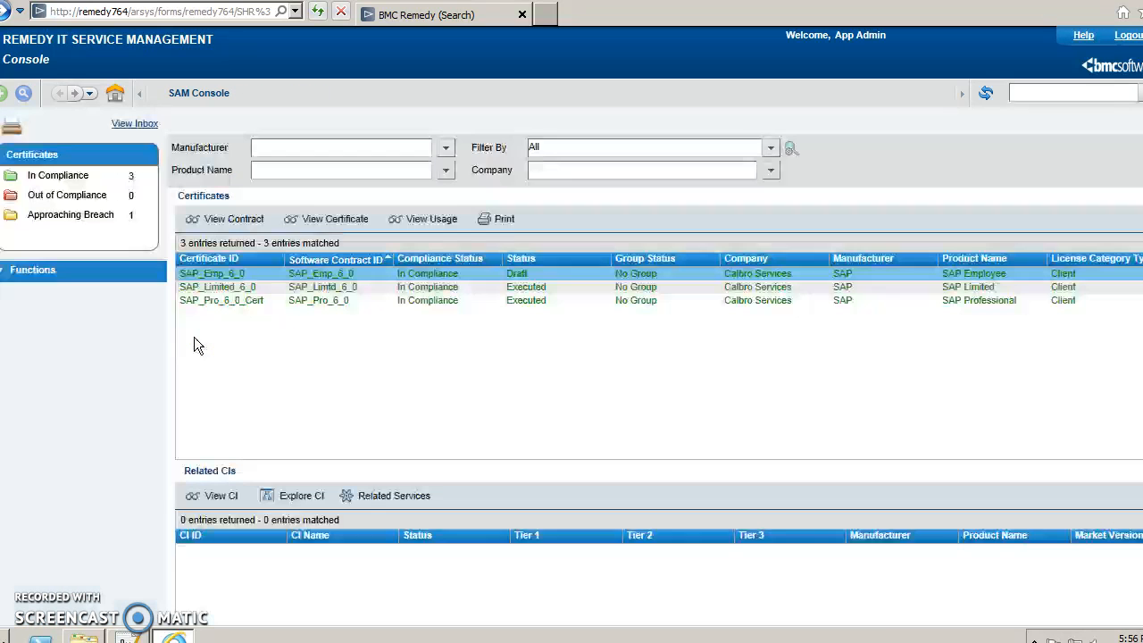
pyautogui.doubleClick(252, 272)
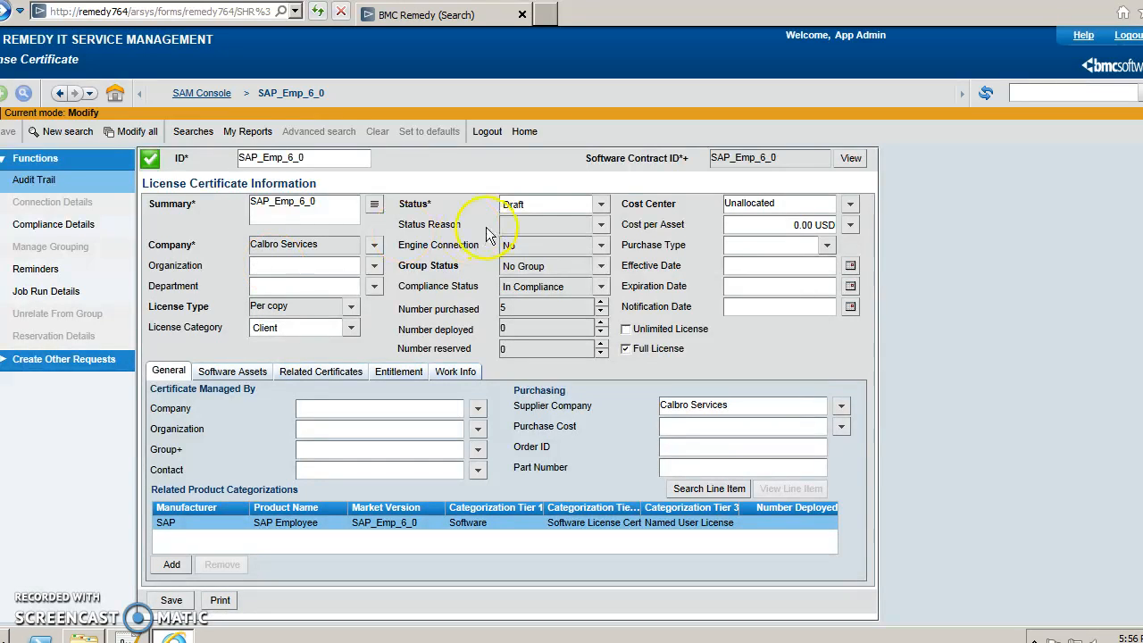
pyautogui.click(525, 208)
pyautogui.click(518, 233)
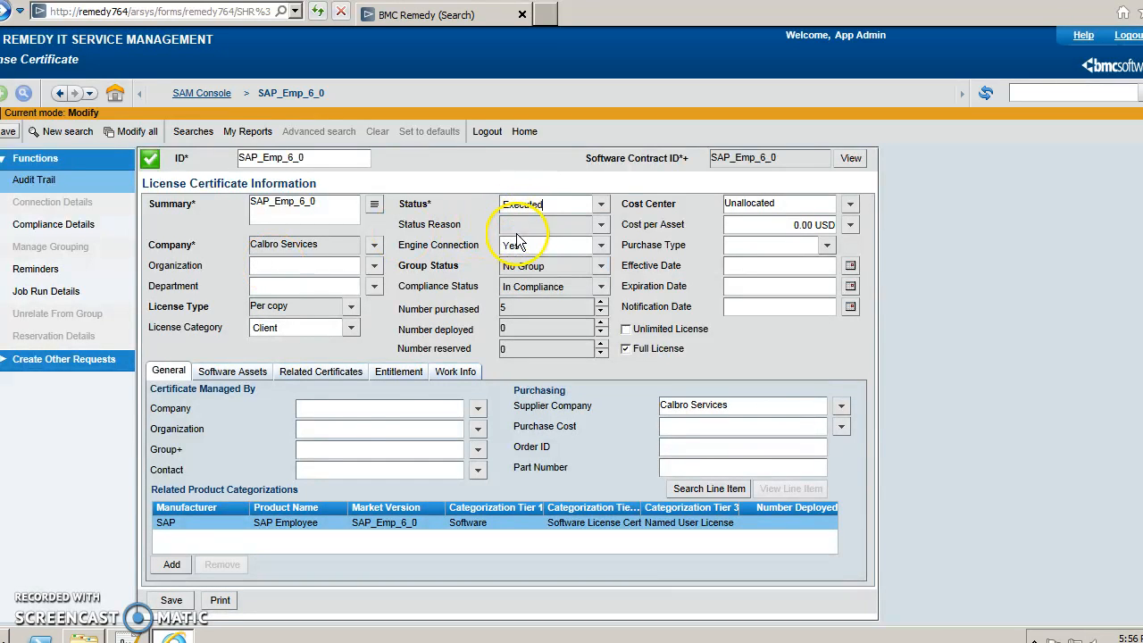
pyautogui.scroll(-2, 349, 408)
pyautogui.click(171, 511)
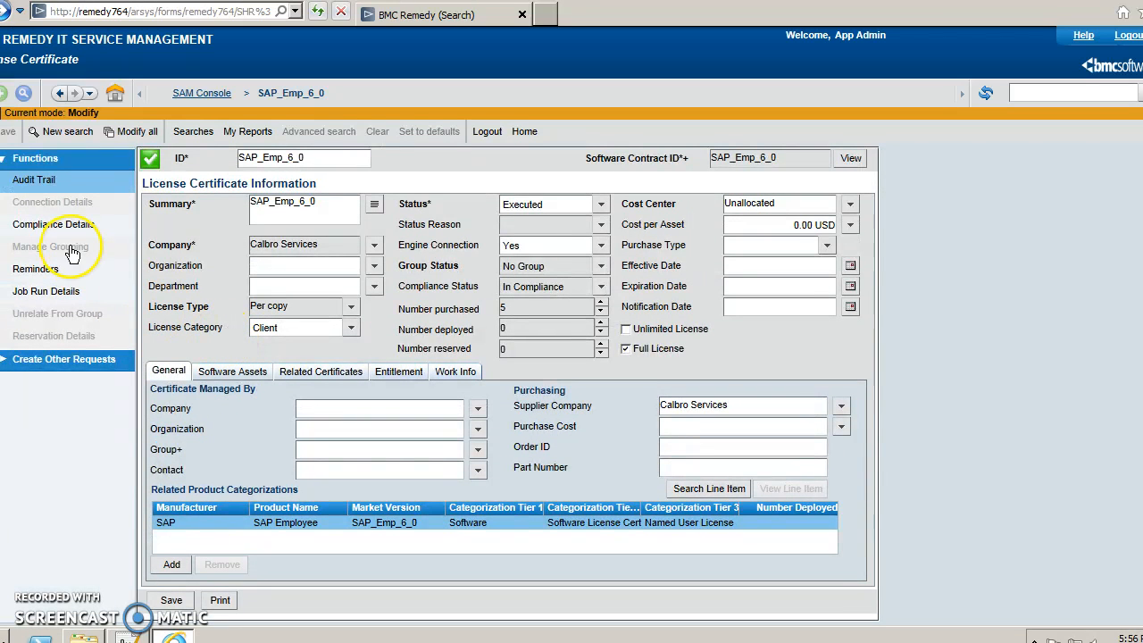
pyautogui.click(199, 93)
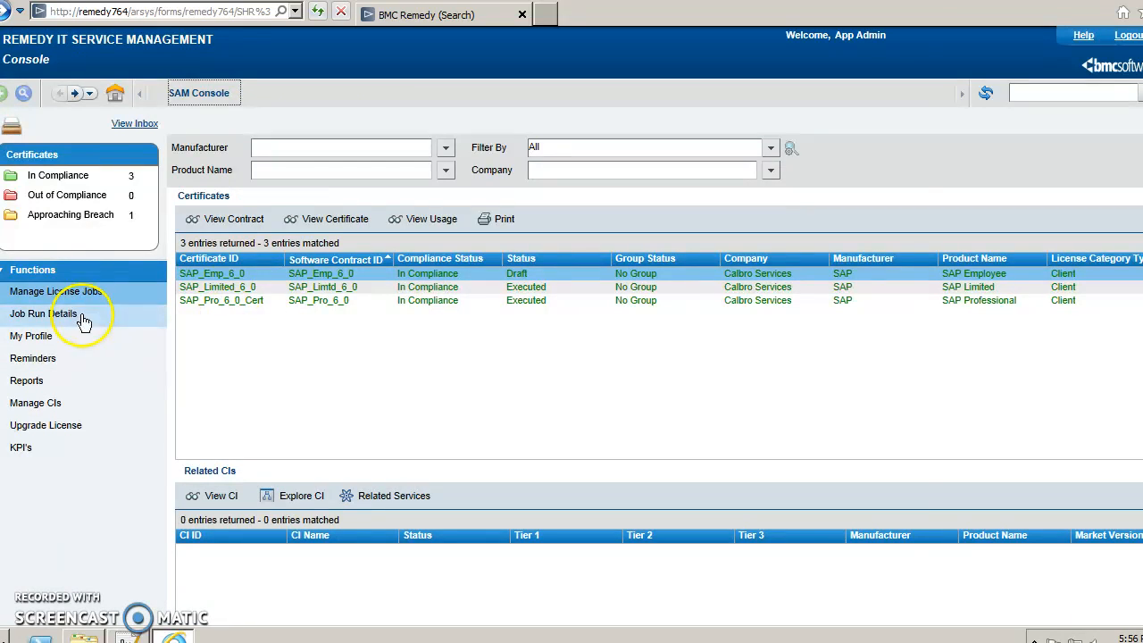
# Start a new license job named SAP_Emp with job type ALL and license type Per copy.
pyautogui.click(17, 291)
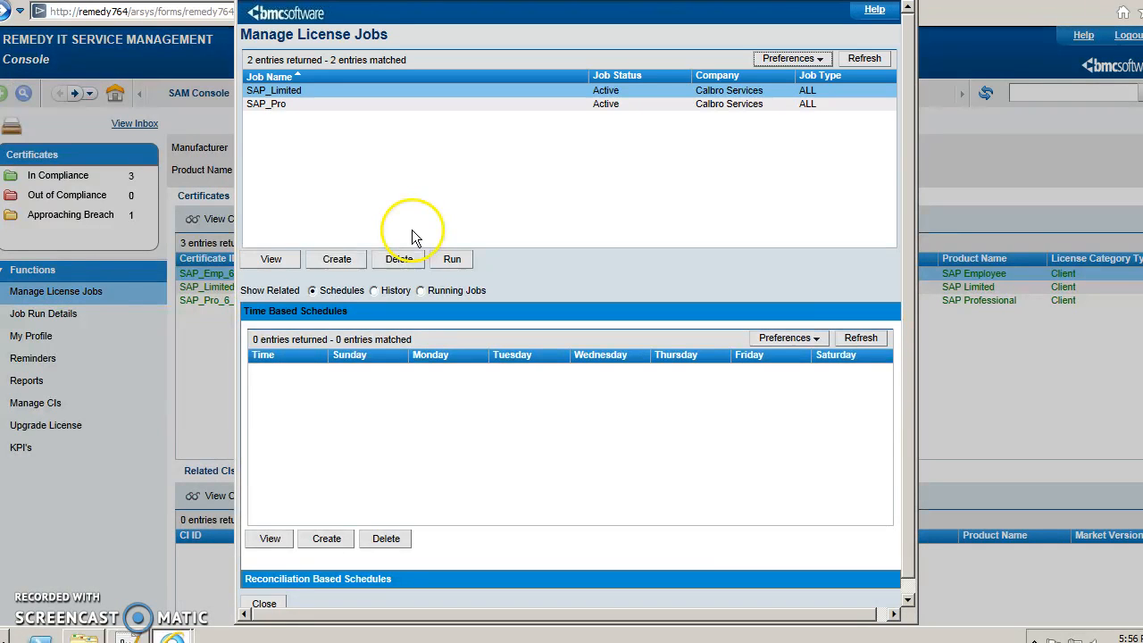
pyautogui.click(337, 259)
pyautogui.click(437, 163)
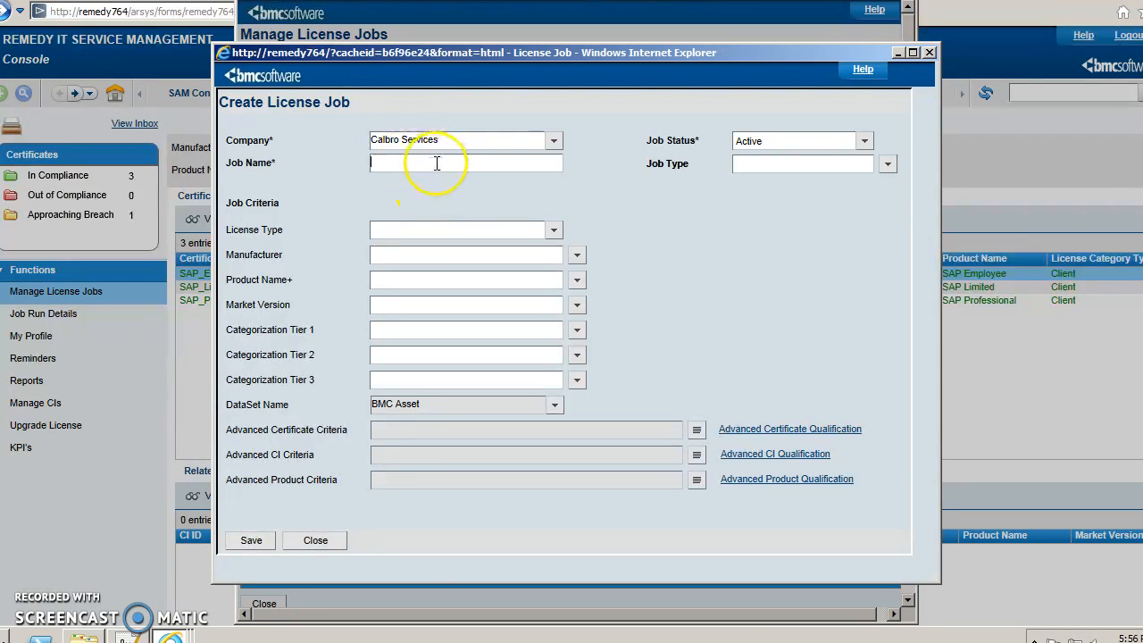
pyautogui.hotkey('ctrl', 'v')
pyautogui.moveTo(416, 163); pyautogui.dragTo(480, 164)
pyautogui.press('BackSpace')
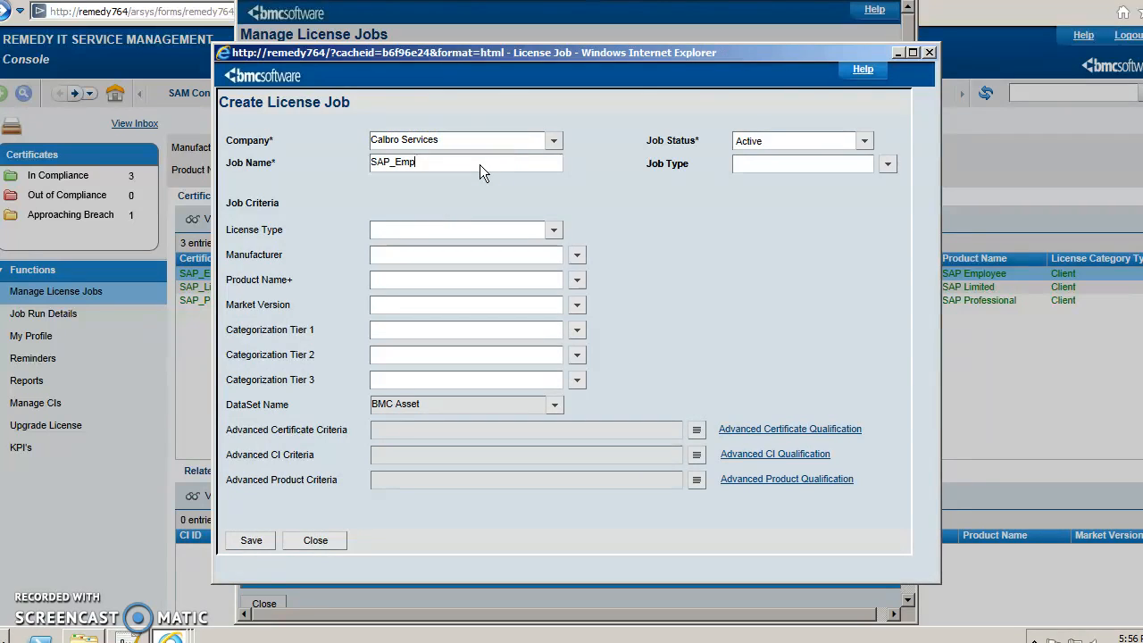
pyautogui.click(887, 166)
pyautogui.click(882, 178)
pyautogui.click(425, 234)
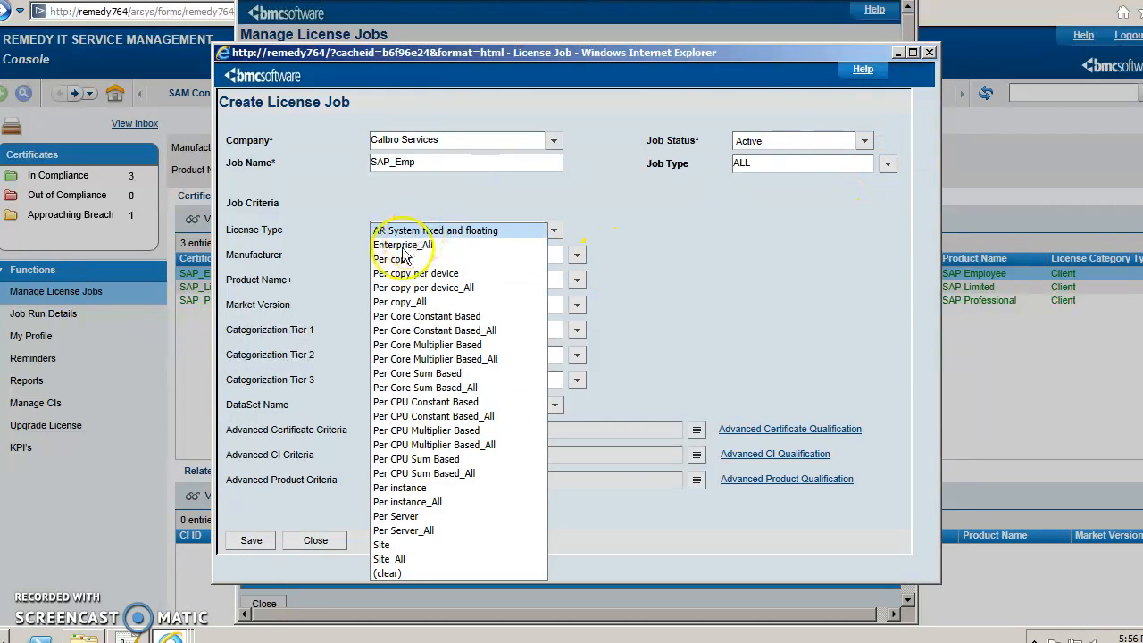
pyautogui.click(394, 258)
# Target SAP Employee SAP_Emp_6_0 (Software / Software License Certificate / Named User License) and save the job.
pyautogui.click(576, 256)
pyautogui.click(577, 300)
pyautogui.click(577, 282)
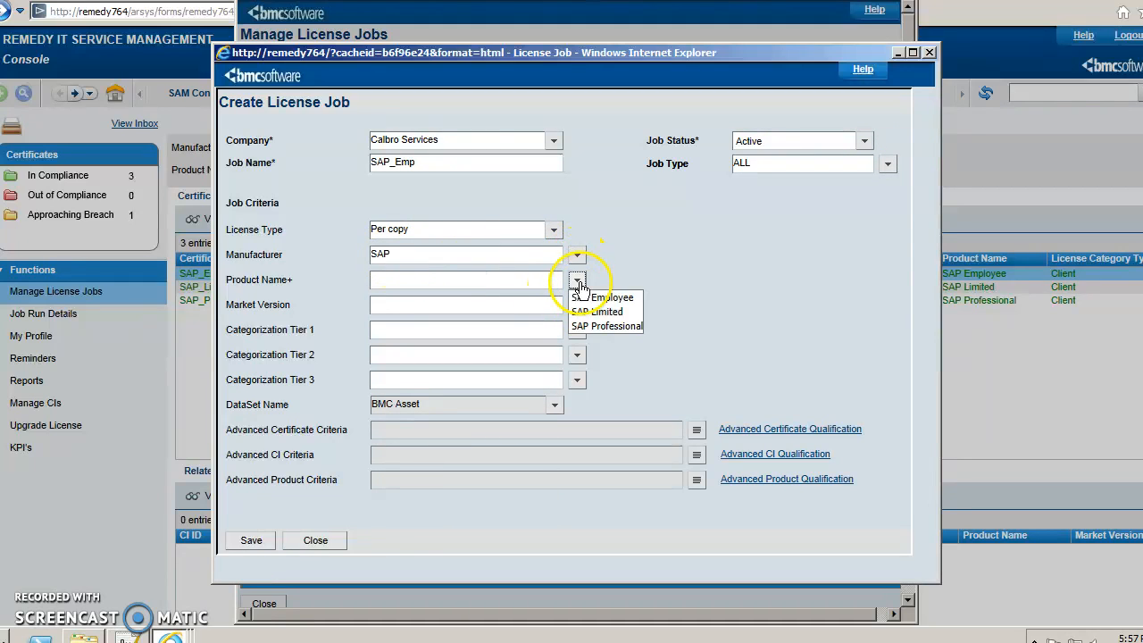
pyautogui.click(585, 297)
pyautogui.click(577, 307)
pyautogui.click(586, 323)
pyautogui.click(580, 332)
pyautogui.click(583, 349)
pyautogui.click(578, 355)
pyautogui.click(585, 371)
pyautogui.click(578, 381)
pyautogui.click(585, 398)
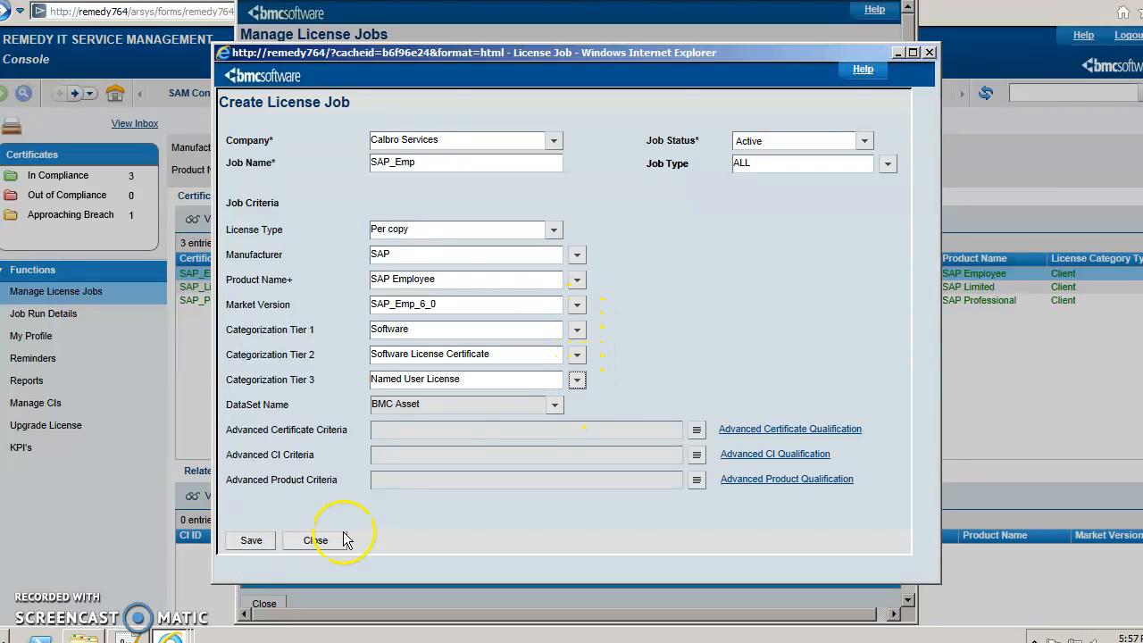
pyautogui.click(251, 541)
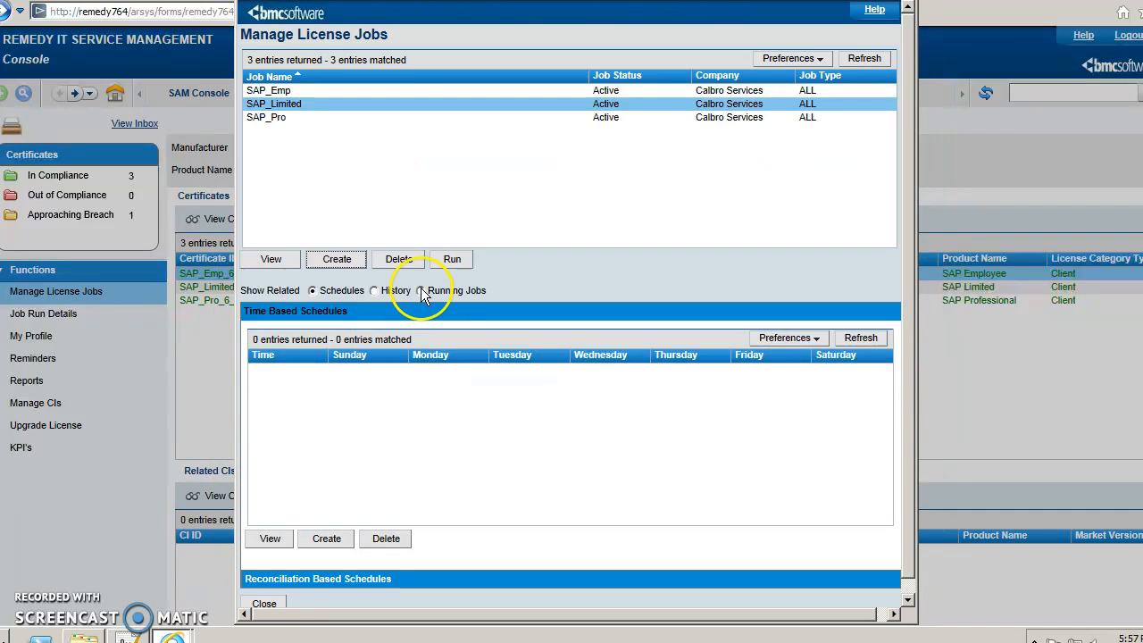
# Run the SAP_Emp license job and refresh Running Jobs until it moves from CONNECTION to COMPLIANCE.
pyautogui.click(366, 92)
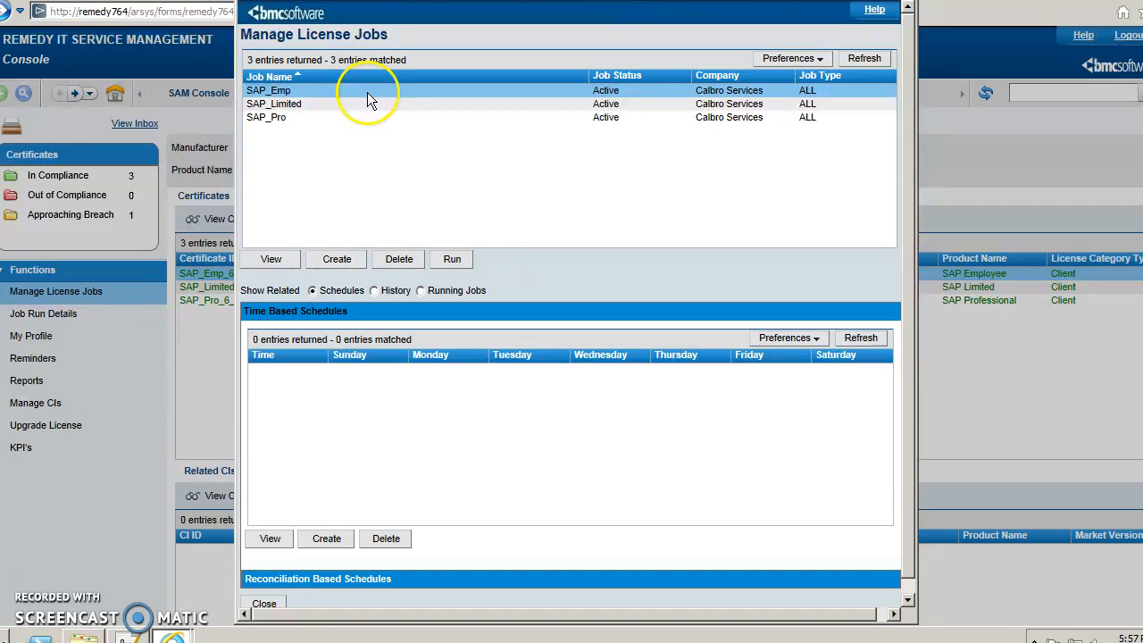
pyautogui.click(421, 291)
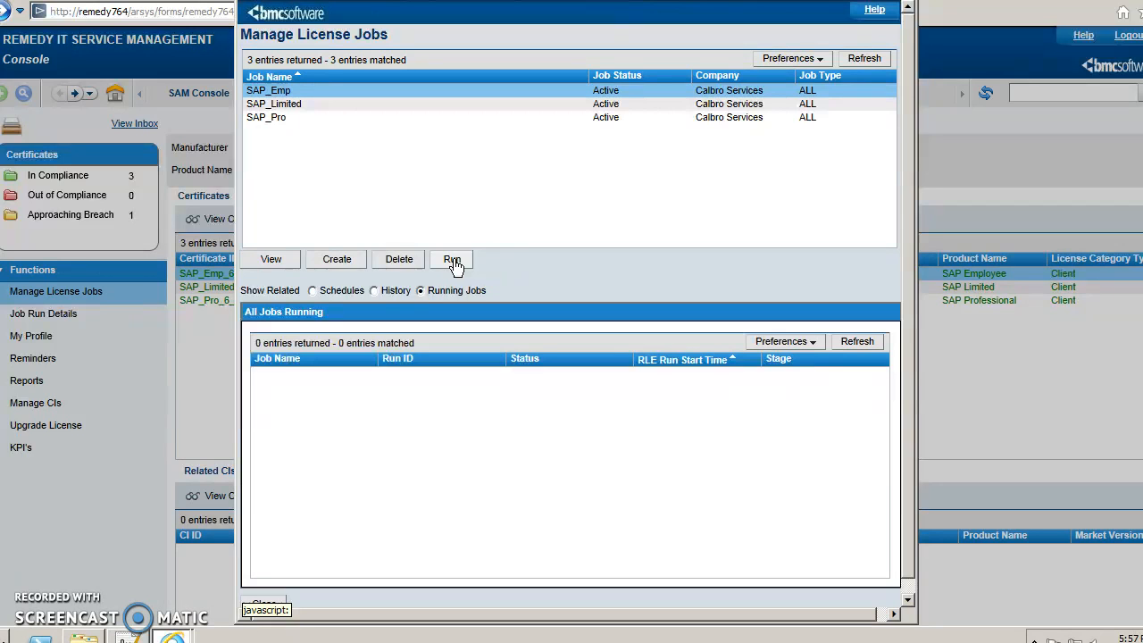
pyautogui.click(452, 260)
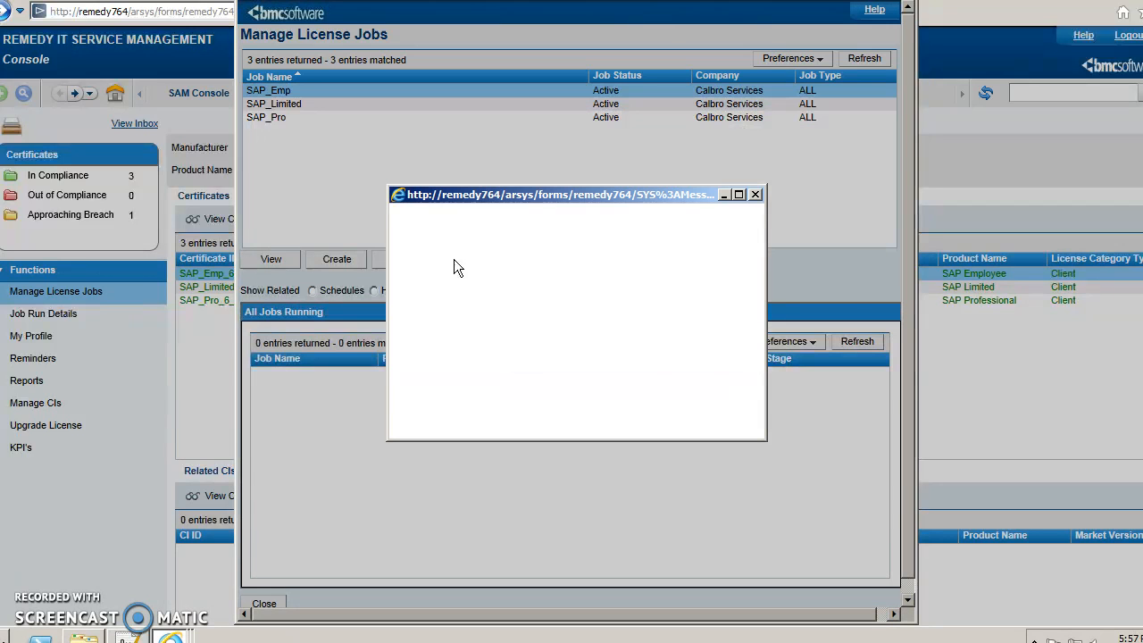
pyautogui.click(409, 414)
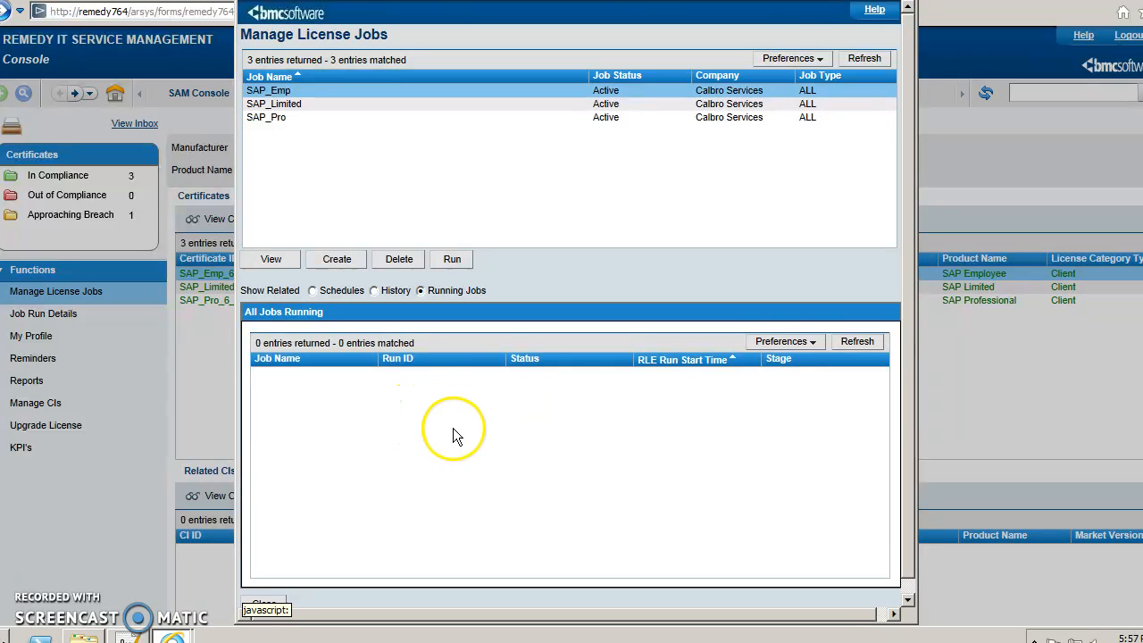
pyautogui.click(862, 343)
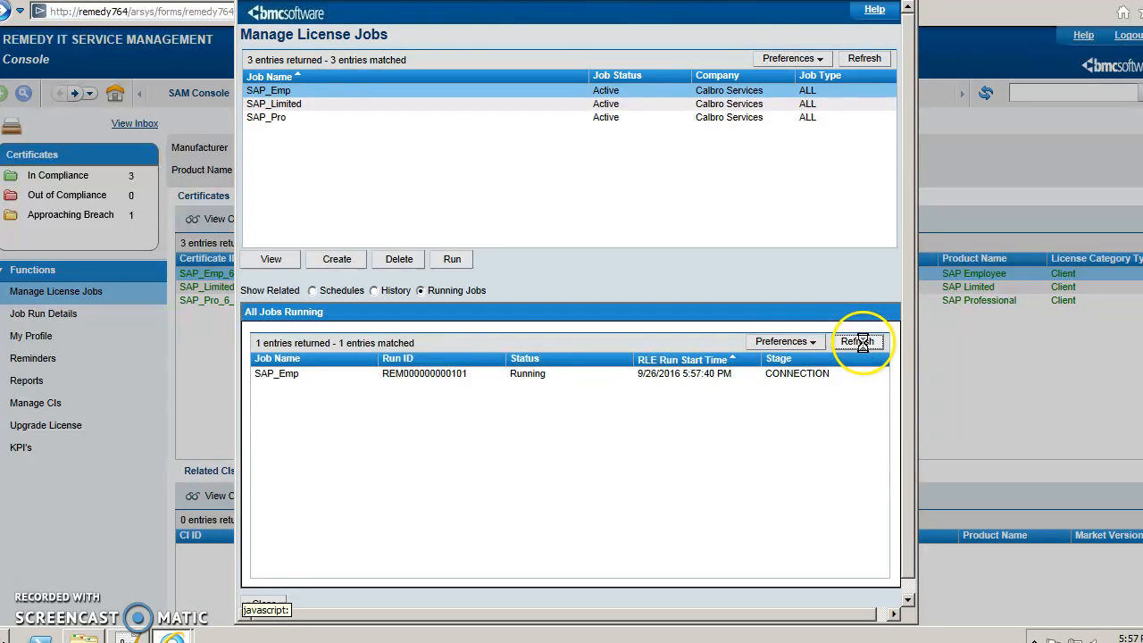
pyautogui.click(857, 343)
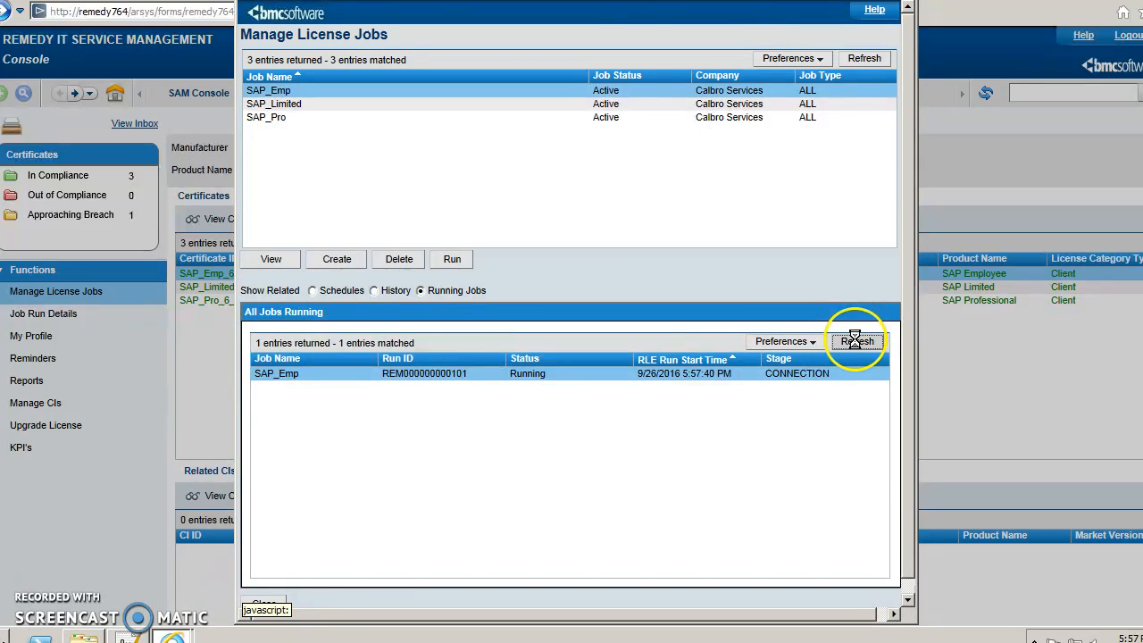
pyautogui.click(855, 343)
pyautogui.click(873, 342)
# Refresh the certificates and open SAP_Emp_6_0 to confirm 2 deployed of 5 purchased.
pyautogui.click(265, 603)
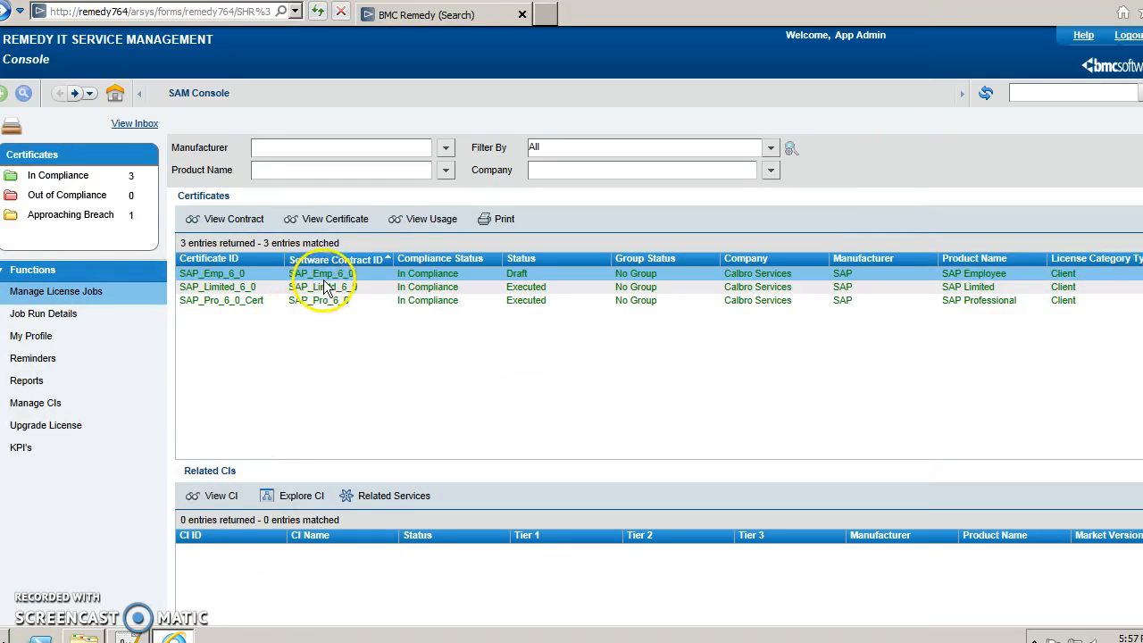
pyautogui.click(988, 93)
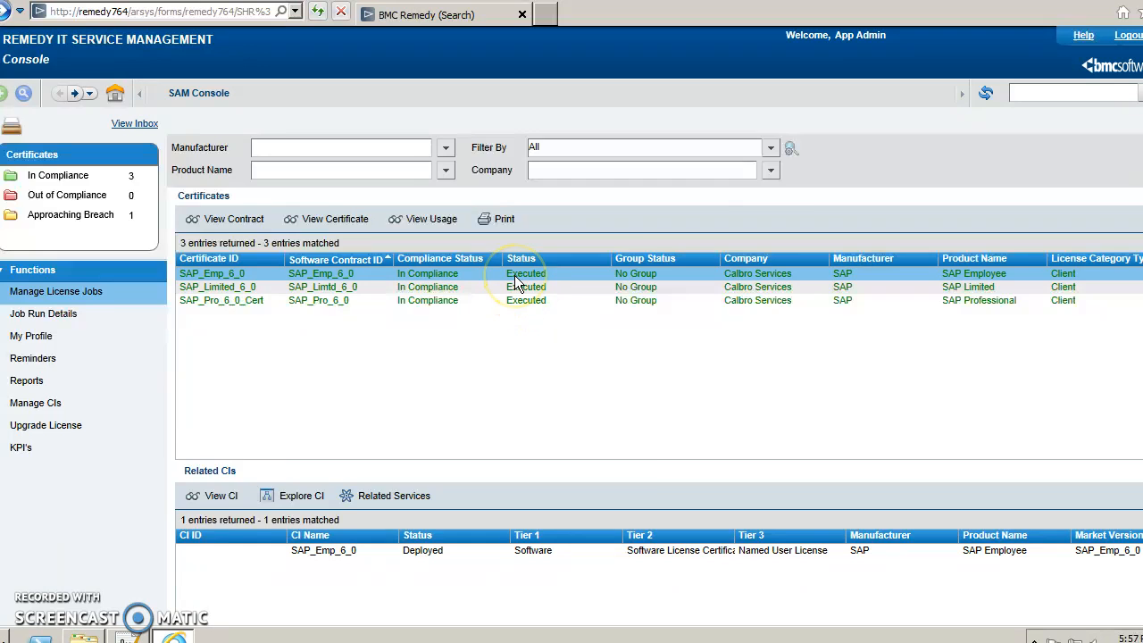
pyautogui.doubleClick(517, 282)
pyautogui.click(524, 334)
pyautogui.moveTo(524, 331); pyautogui.dragTo(499, 309)
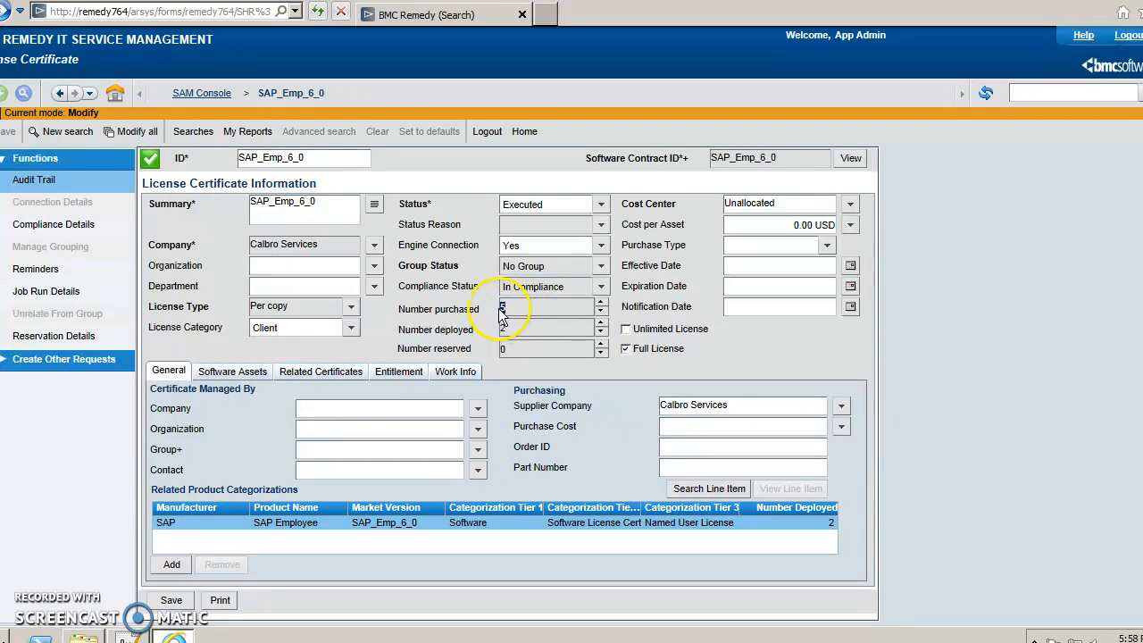
pyautogui.click(522, 334)
# Review the certificate's Software Assets and select the deployed SAP_Emp_6_0 item.
pyautogui.click(233, 372)
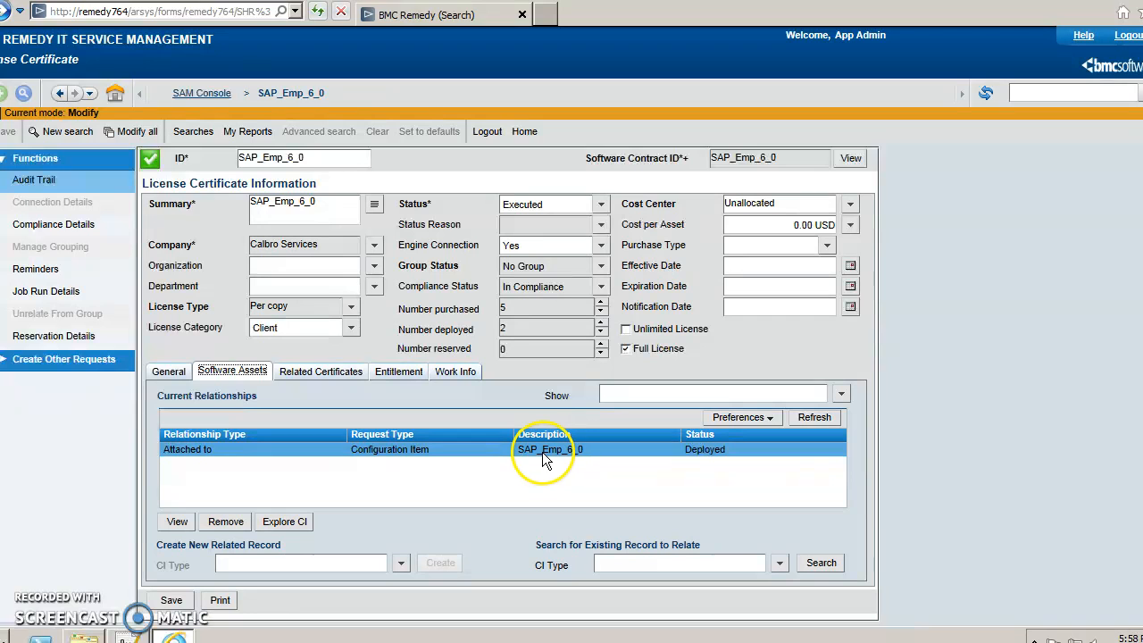
pyautogui.click(170, 373)
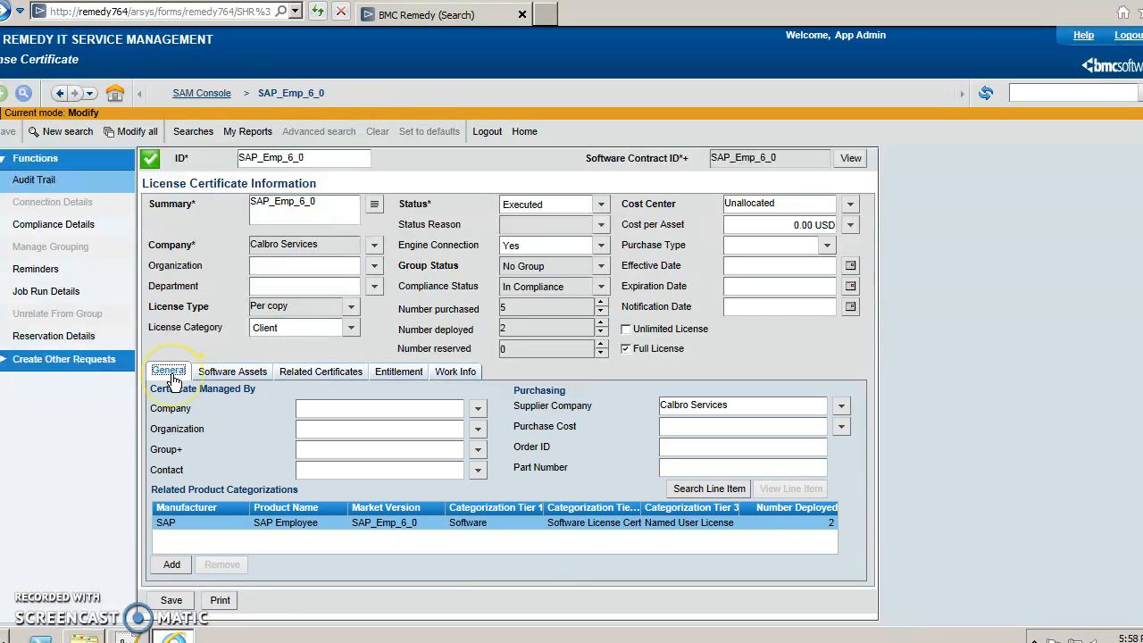
pyautogui.click(506, 329)
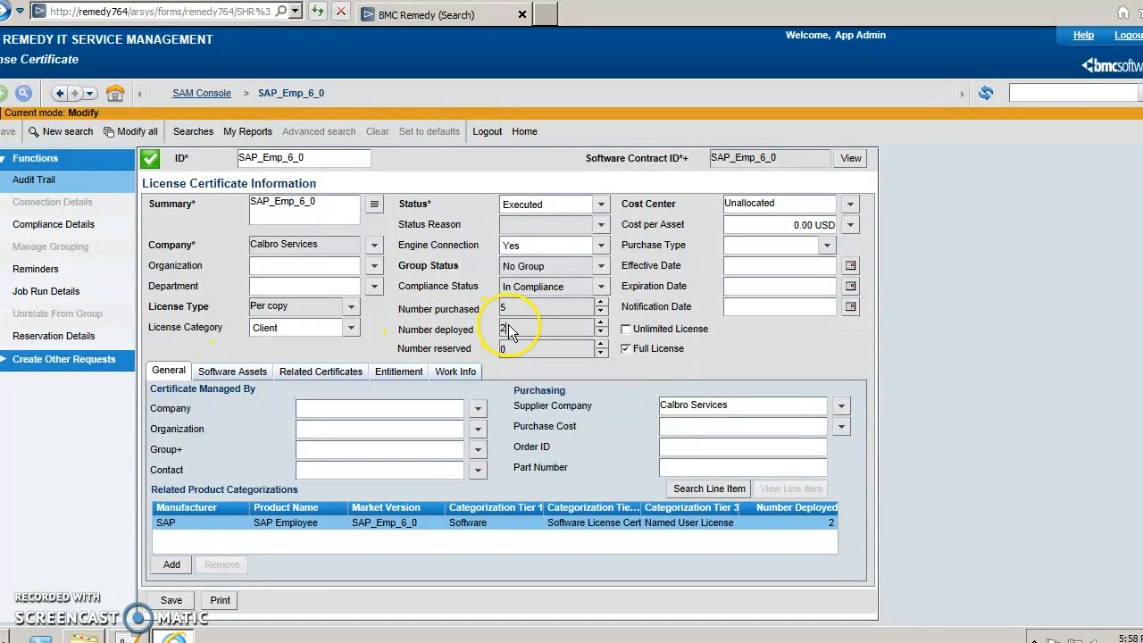
pyautogui.click(522, 311)
pyautogui.click(227, 370)
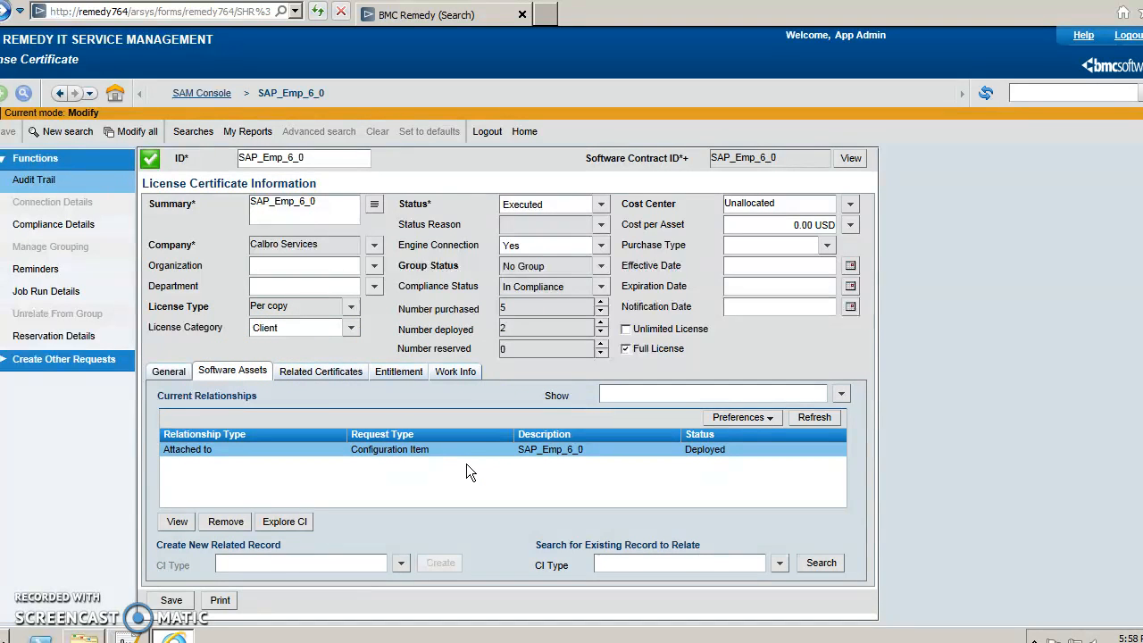
pyautogui.click(530, 452)
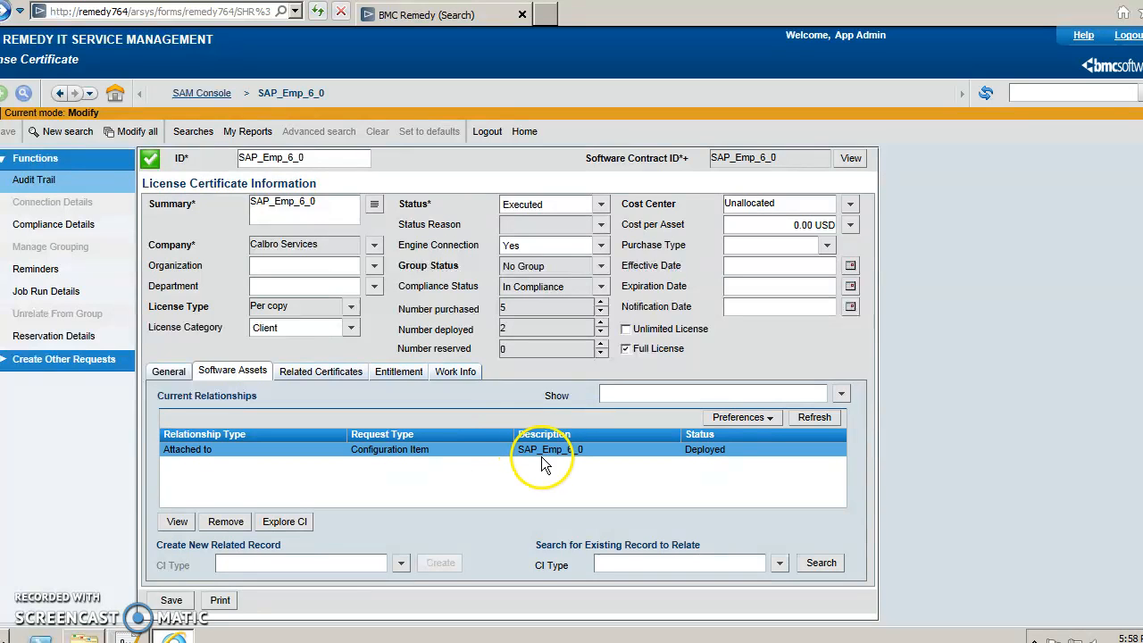